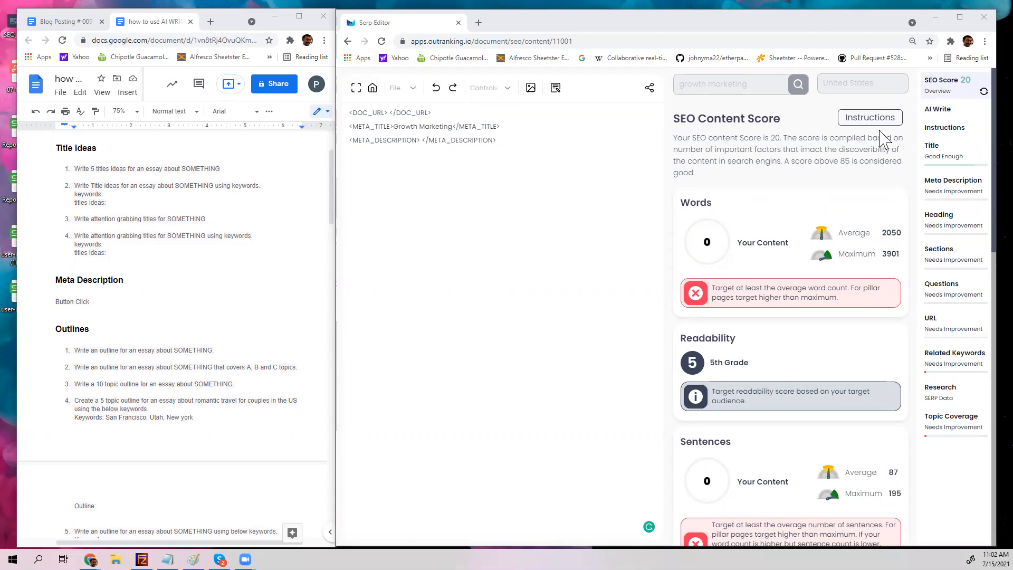
Step: With AI Write open, copy the prompt "Write 5 titles ideas for an essay about SOMETHING" below the meta tags and make its topic "growth marketing"
click(938, 110)
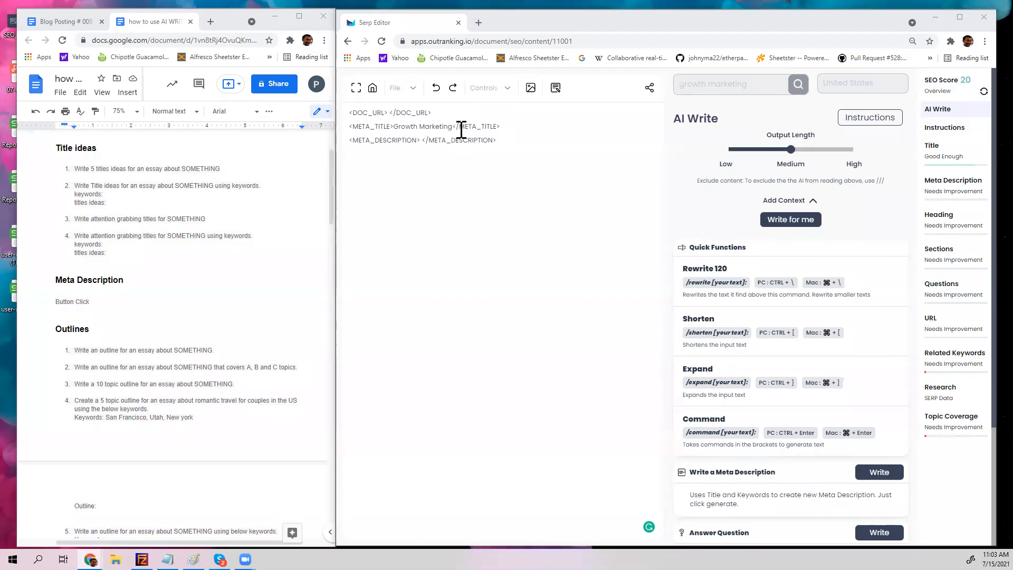
click(503, 139)
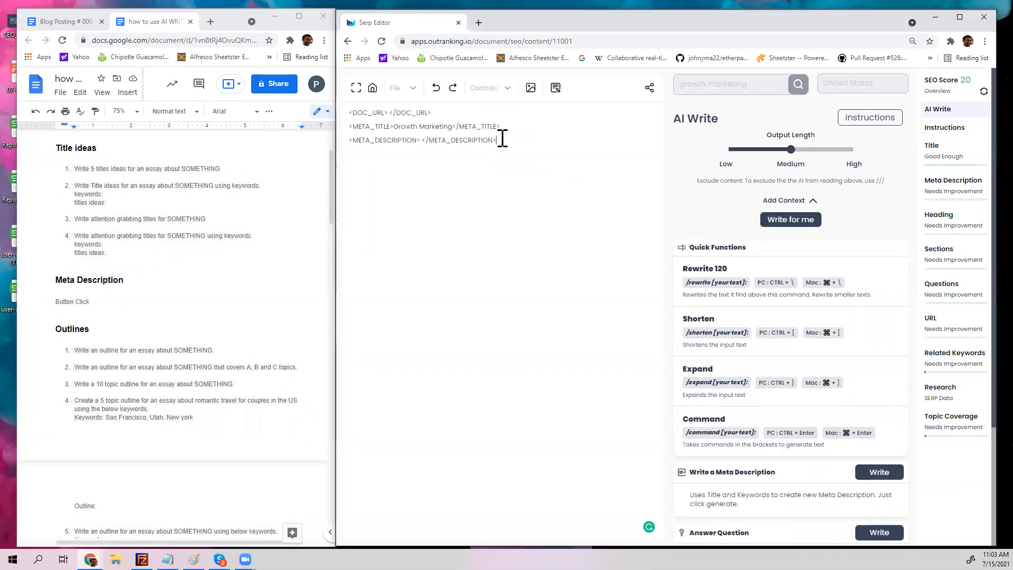
click(141, 182)
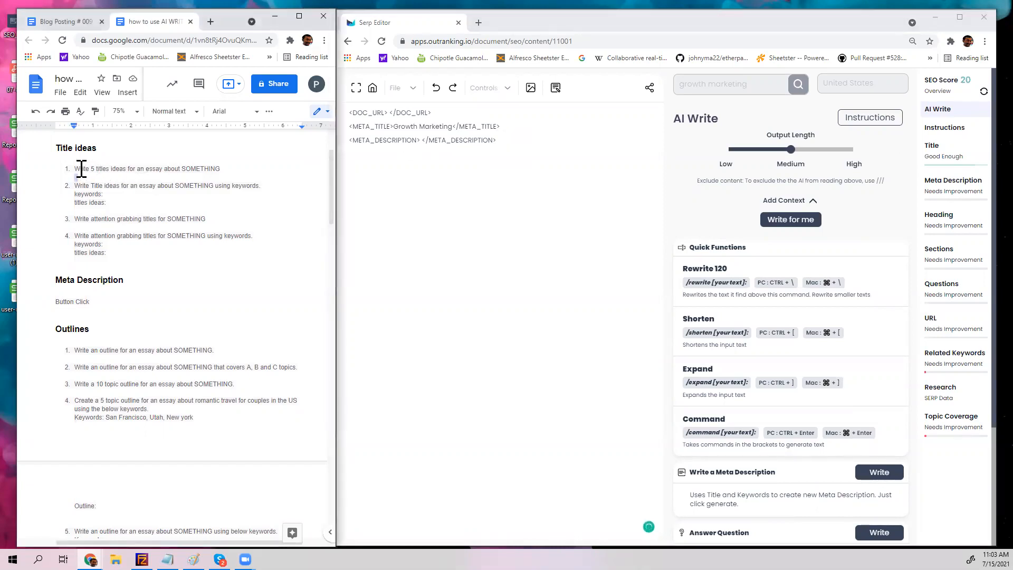
drag(75, 169, 221, 169)
key(ctrl+c)
click(491, 183)
key(ctrl+v)
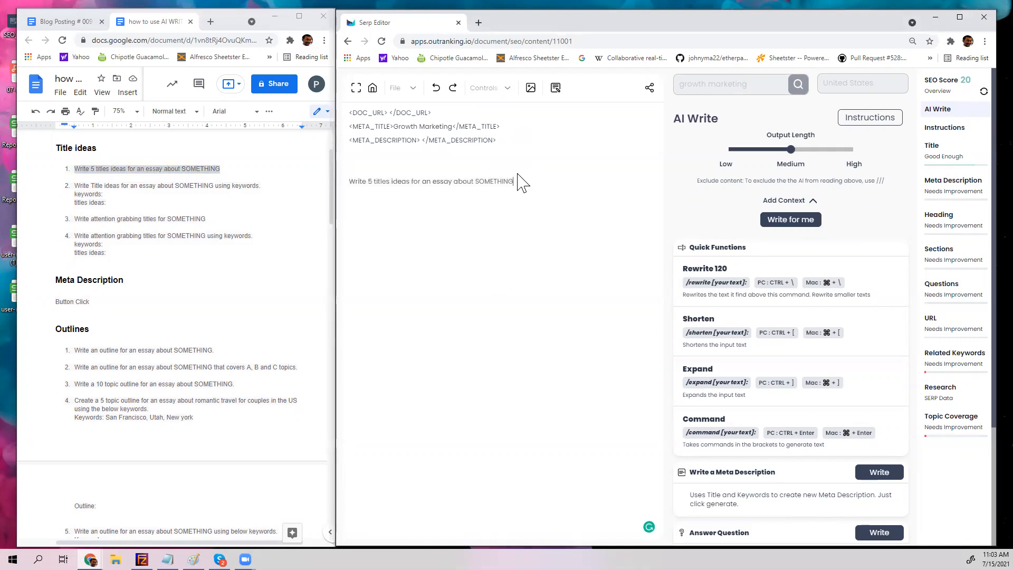
drag(514, 181, 491, 181)
text(growth marketing)
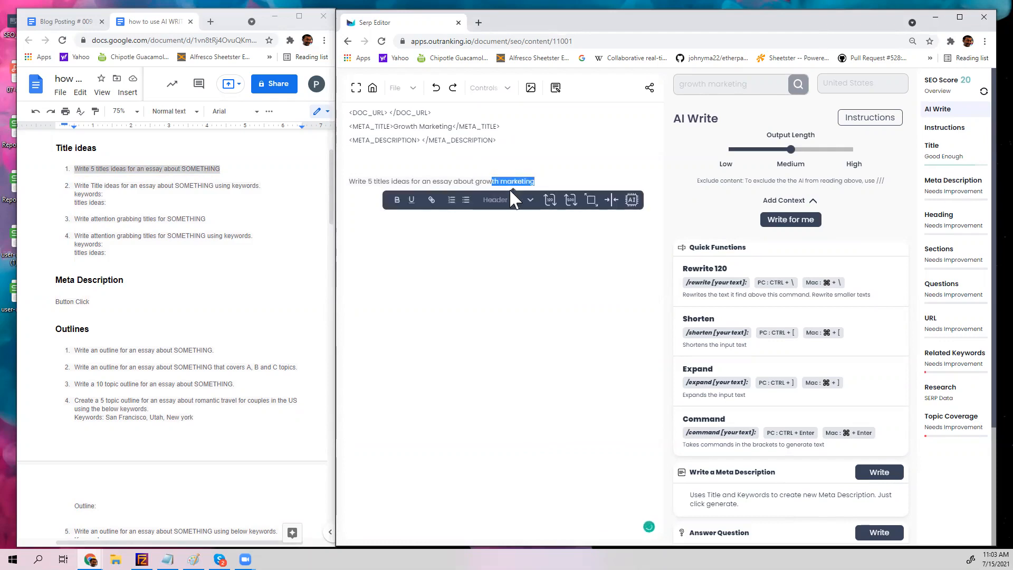
Step: Start a numbered list with "1.", generate title ideas with AI at High output length, and remove the incomplete last item
click(538, 182)
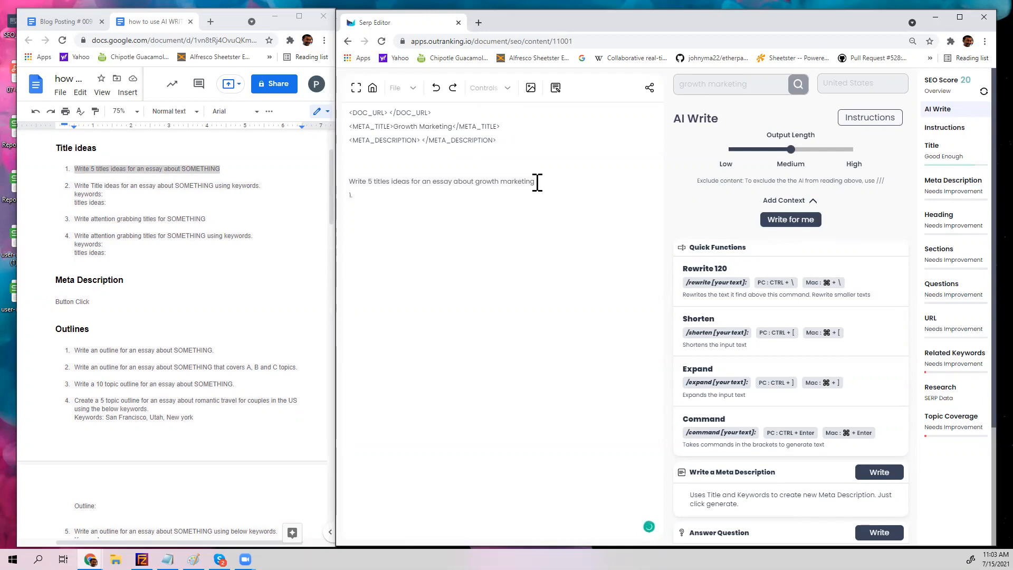
click(853, 150)
click(781, 220)
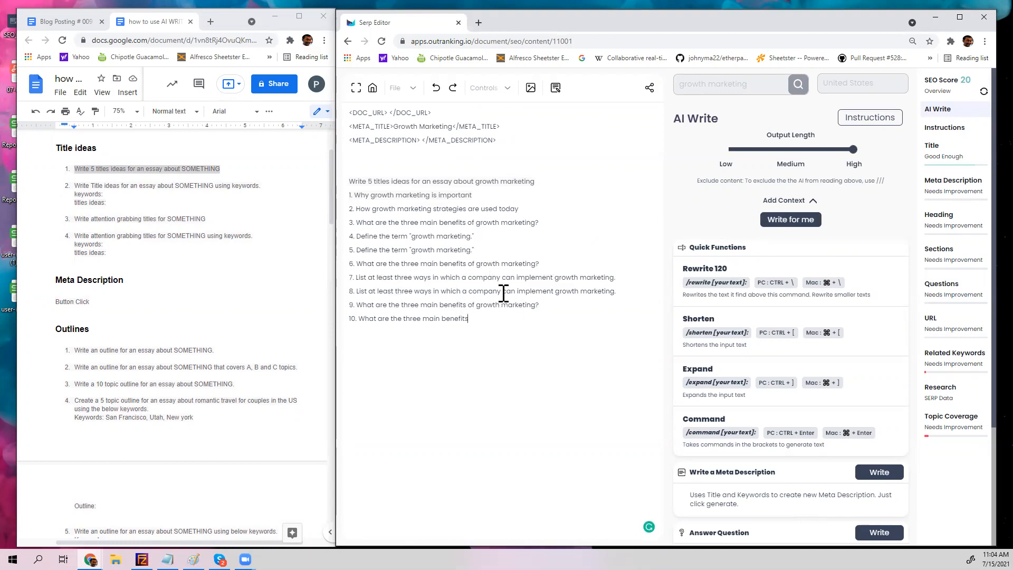
key(shift+Home)
key(BackSpace)
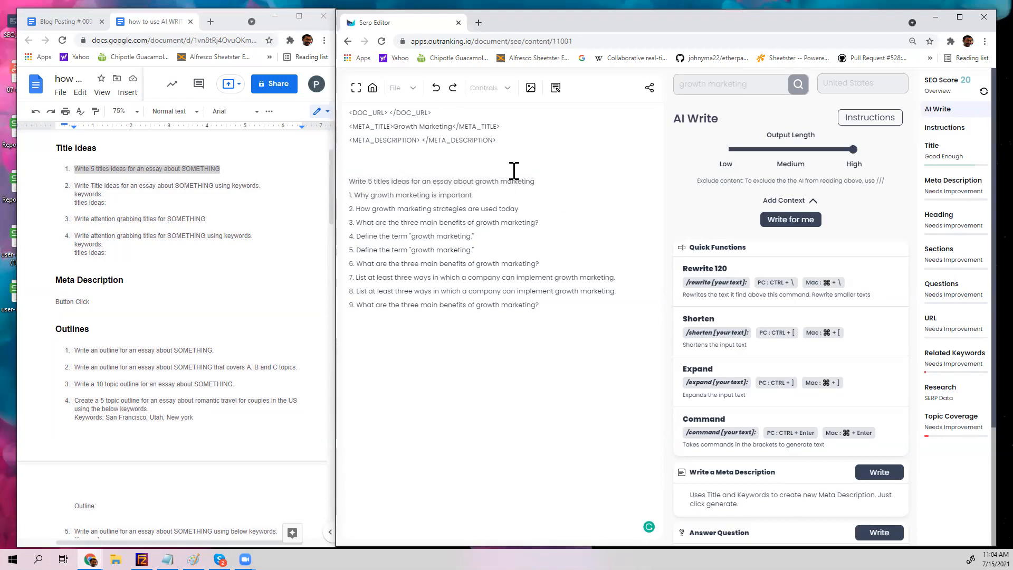
Step: Review the meta title instructions, the meta titles from SERP and the HFW keywords for the title
click(938, 132)
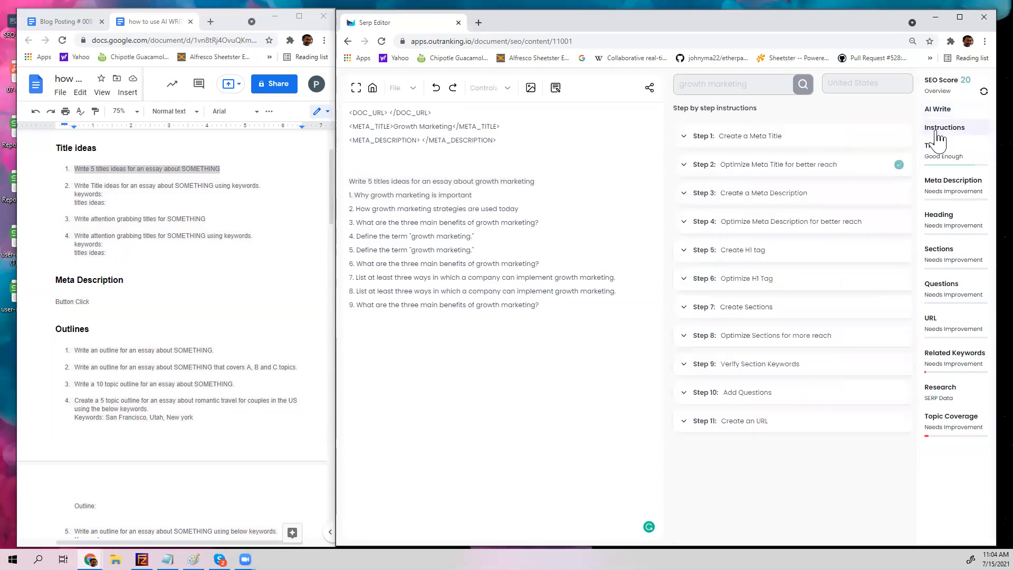
click(813, 167)
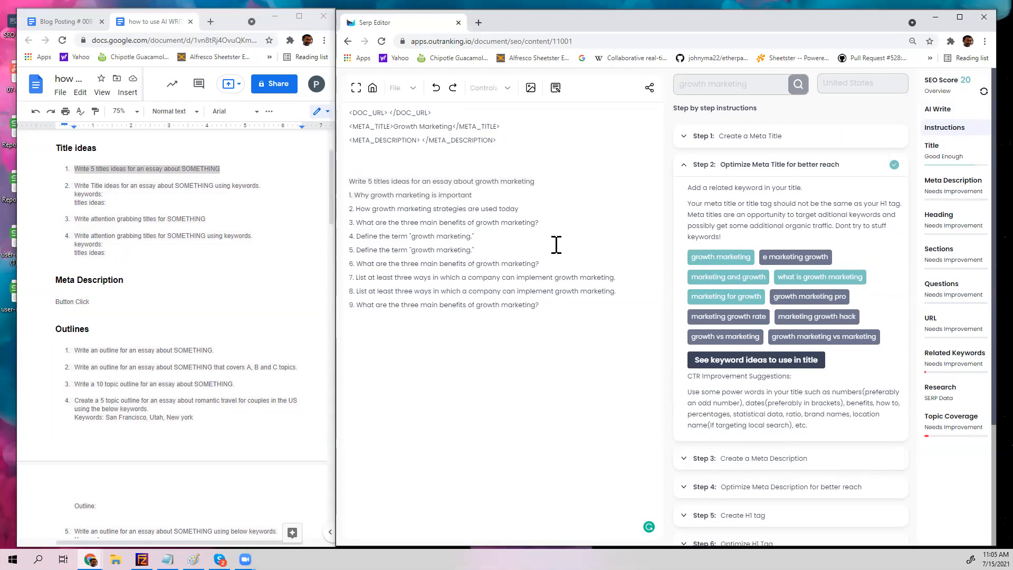
click(785, 139)
click(721, 230)
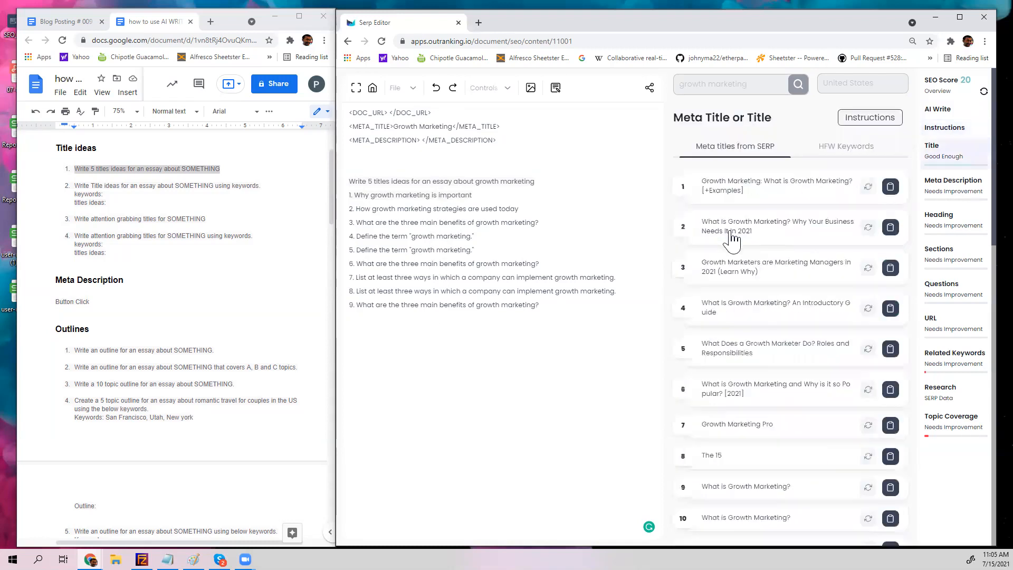
click(838, 154)
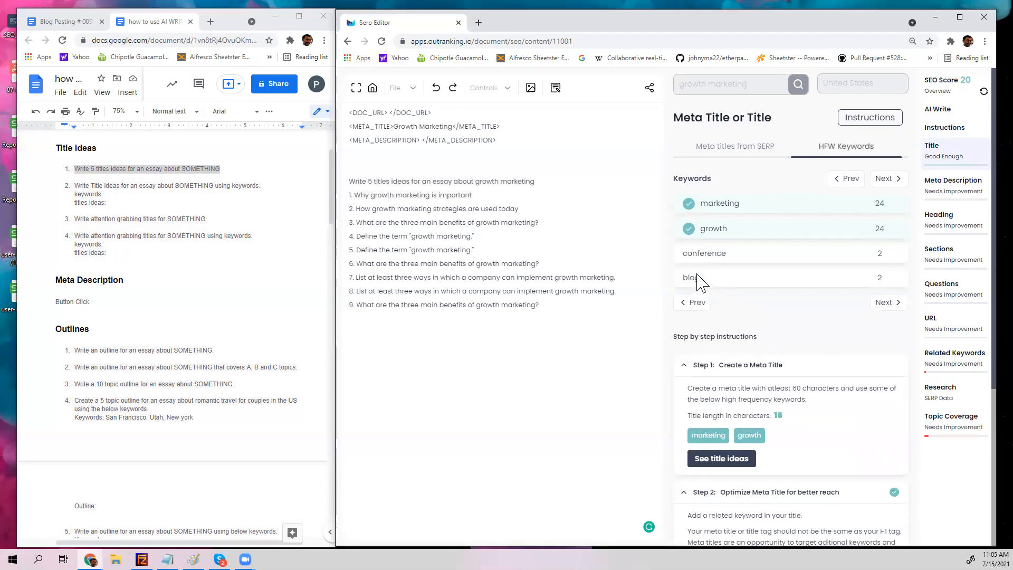
Step: Delete all the generated title ideas below the growth marketing prompt
right_click(541, 182)
click(502, 296)
drag(550, 305, 343, 199)
key(BackSpace)
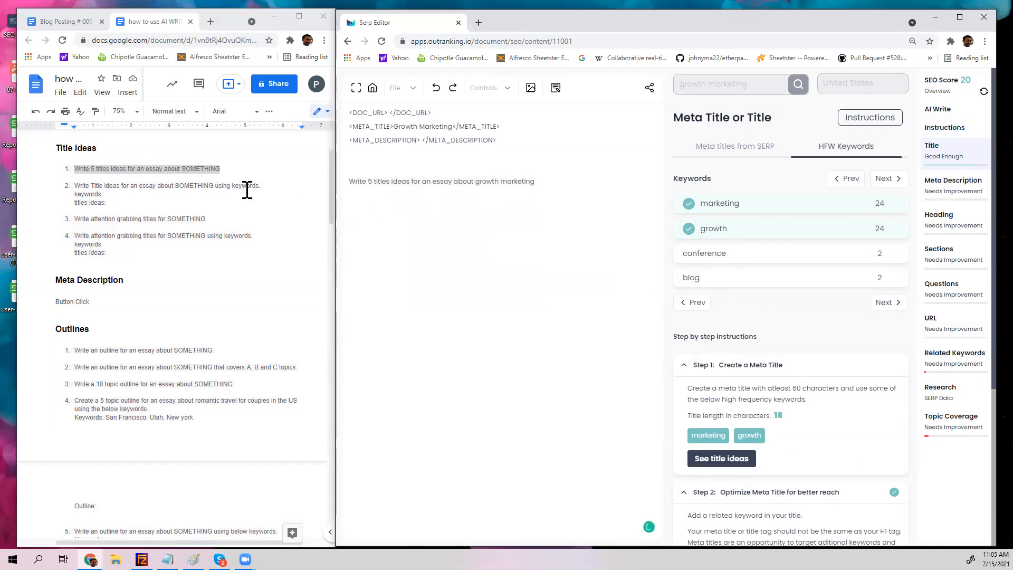
Step: Replace the prompt with the "Write Title ideas for an essay about SOMETHING using keywords." template, using "growth marketing" as the topic
click(91, 185)
shift+click(77, 185)
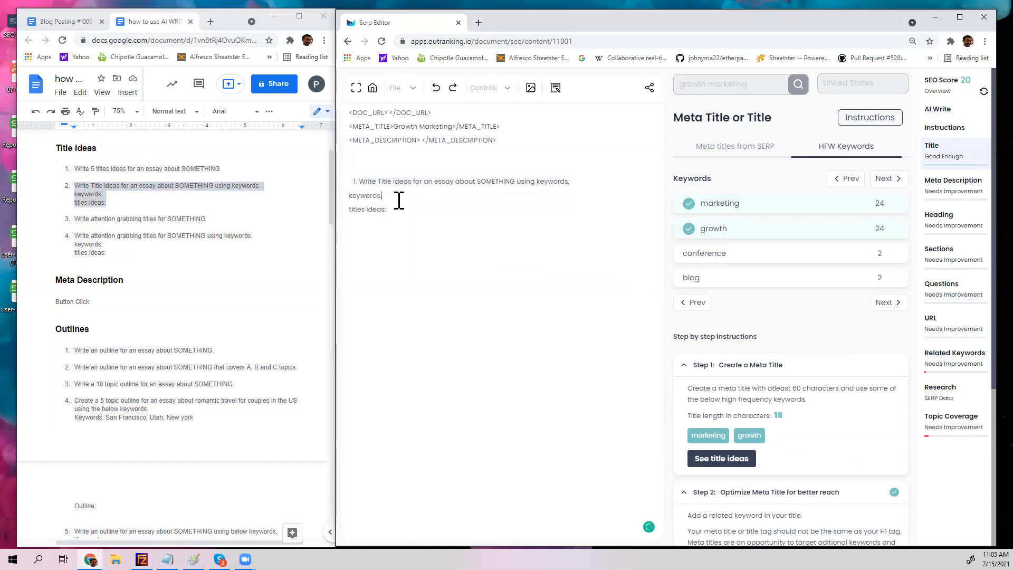
click(360, 181)
key(BackSpace)
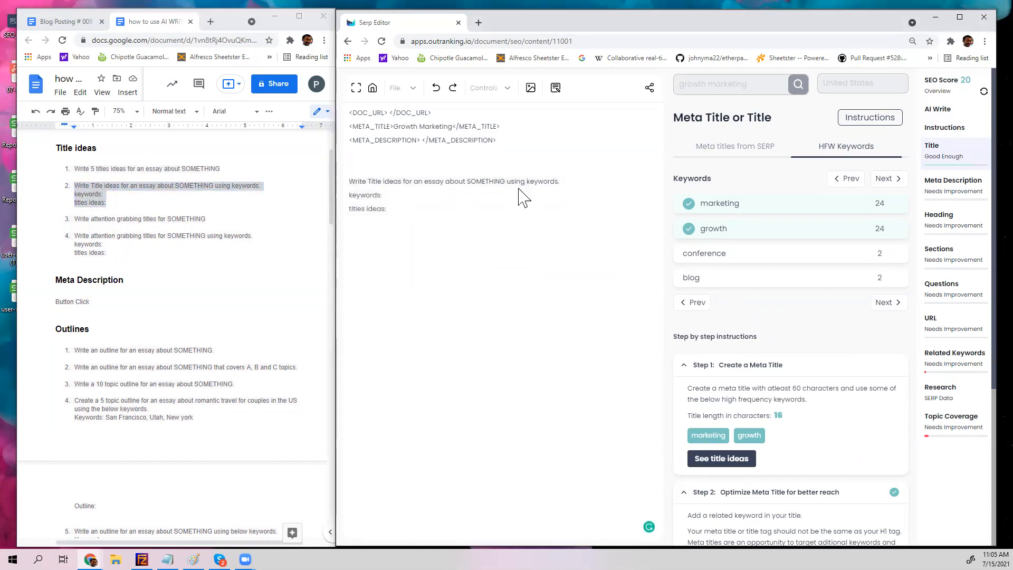
double_click(486, 181)
key(BackSpace)
key(ctrl+v)
mouse_move(471, 181)
click(471, 207)
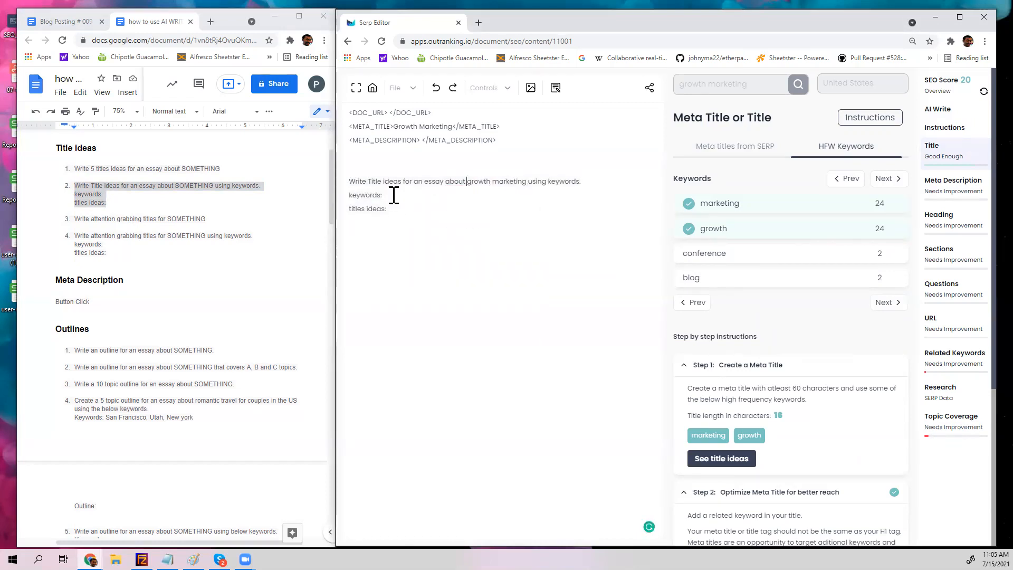
Step: Enter the keywords "Benefits, What", start the titles list with "1." and have the AI write the title ideas
text(nefits, Ho)
click(400, 212)
click(956, 111)
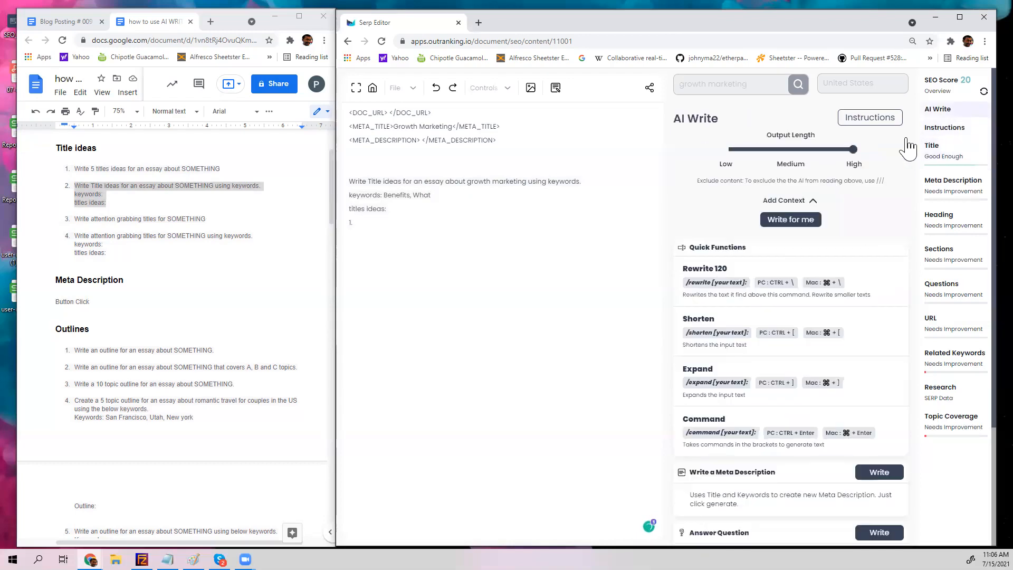
click(790, 221)
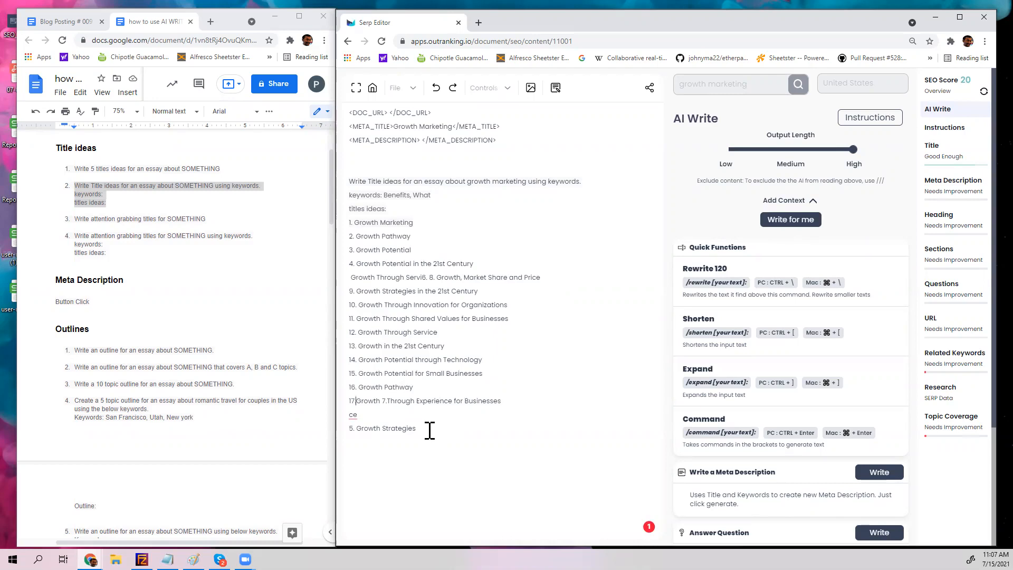
Step: Delete the generated numbered list and run the whole keyword prompt as an AI command instead
drag(428, 430, 349, 222)
key(BackSpace)
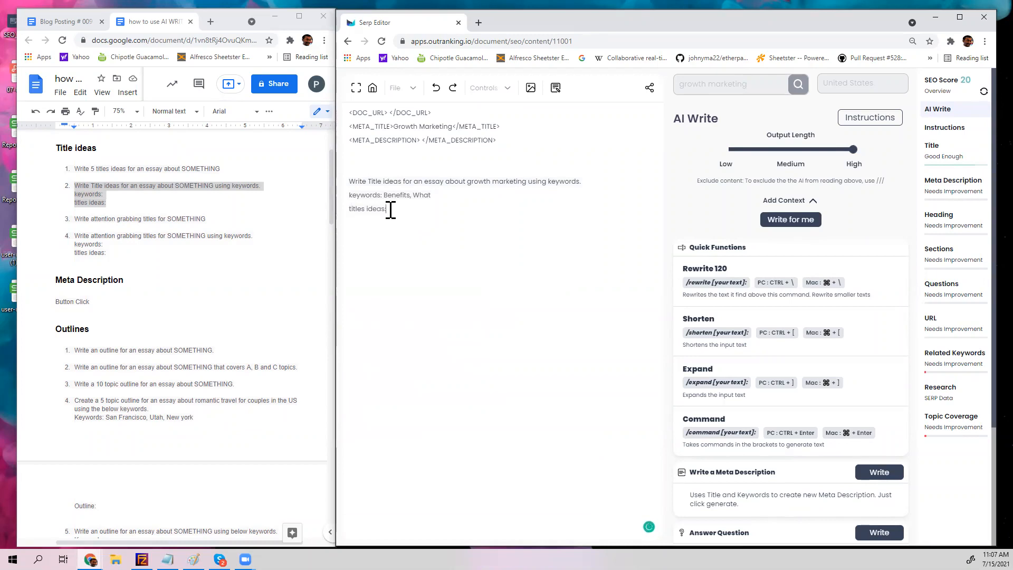
drag(391, 209, 348, 181)
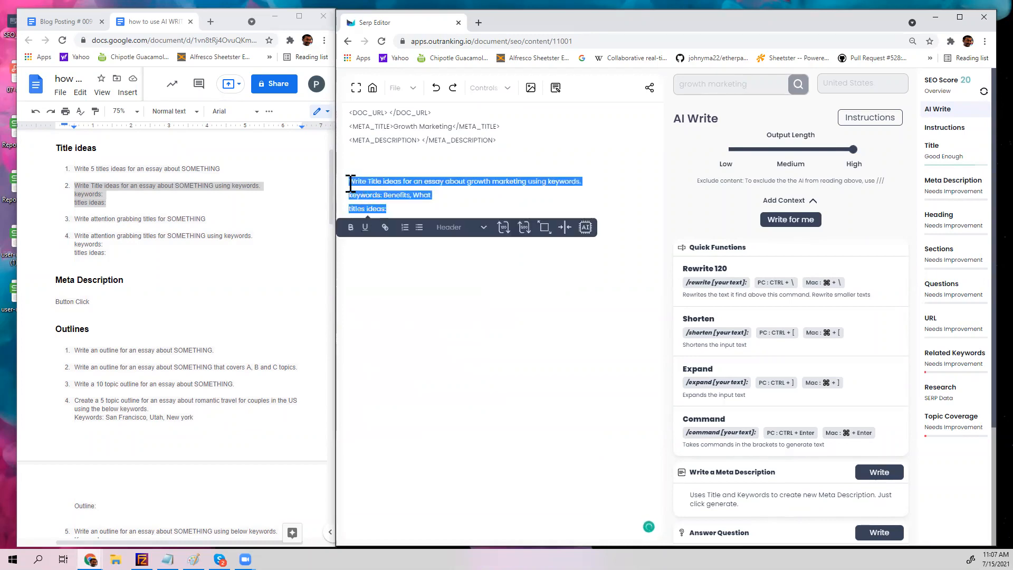
click(586, 228)
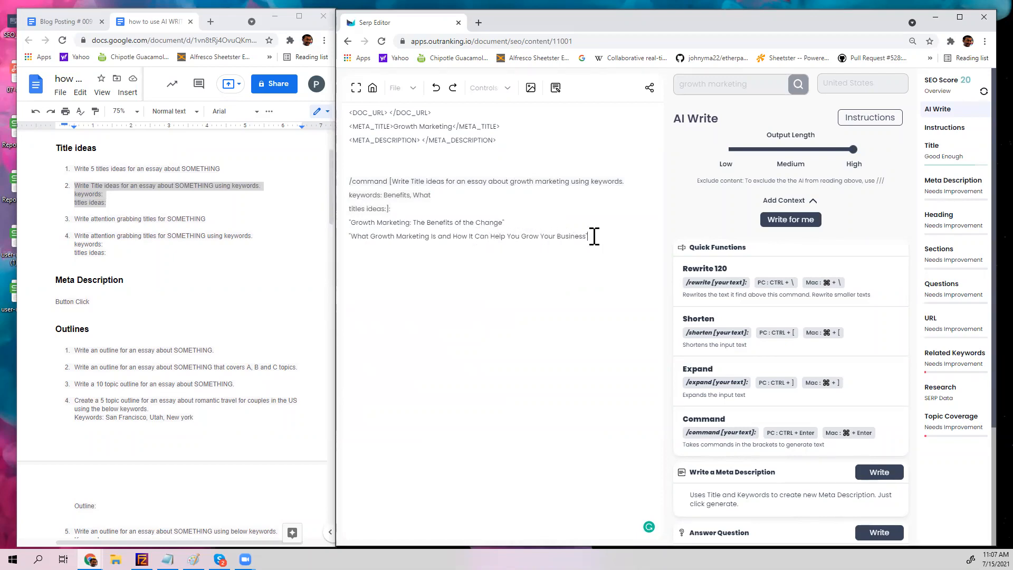
Step: Set the meta title to the generated "What Growth Marketing Is and How It Can Help You Grow Your Business" and delete the command text and its results
mouse_move(594, 236)
mouse_down()
mouse_move(345, 244)
mouse_move(594, 240)
mouse_move(586, 237)
mouse_up()
key(ctrl+c)
click(352, 238)
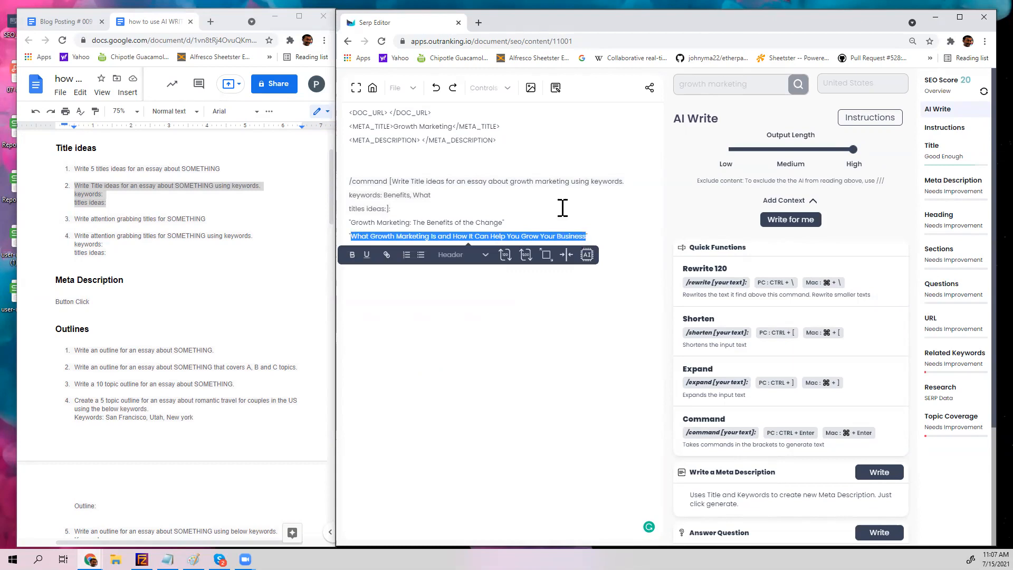
drag(452, 127, 404, 128)
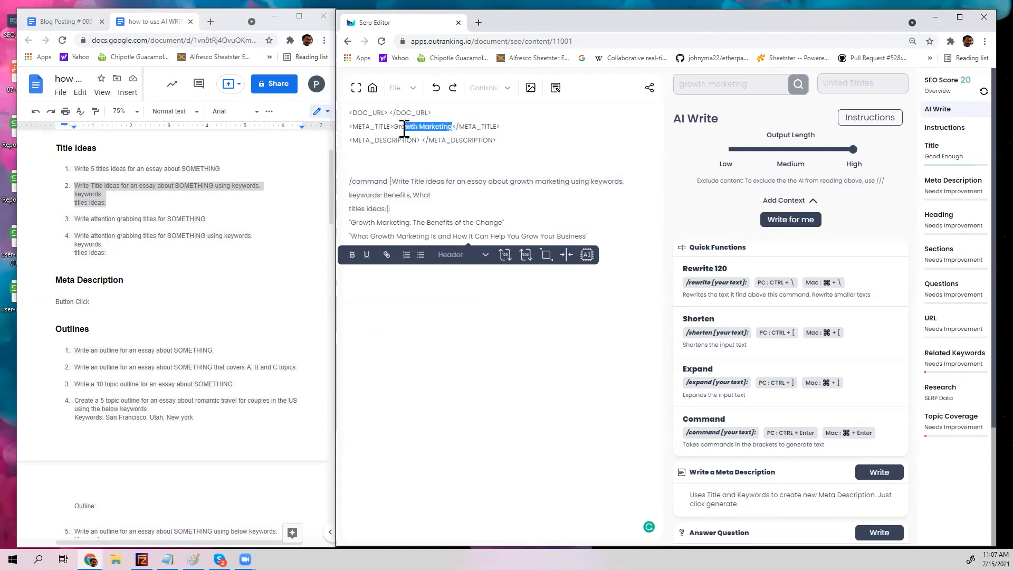
key(ctrl+v)
drag(589, 243, 339, 175)
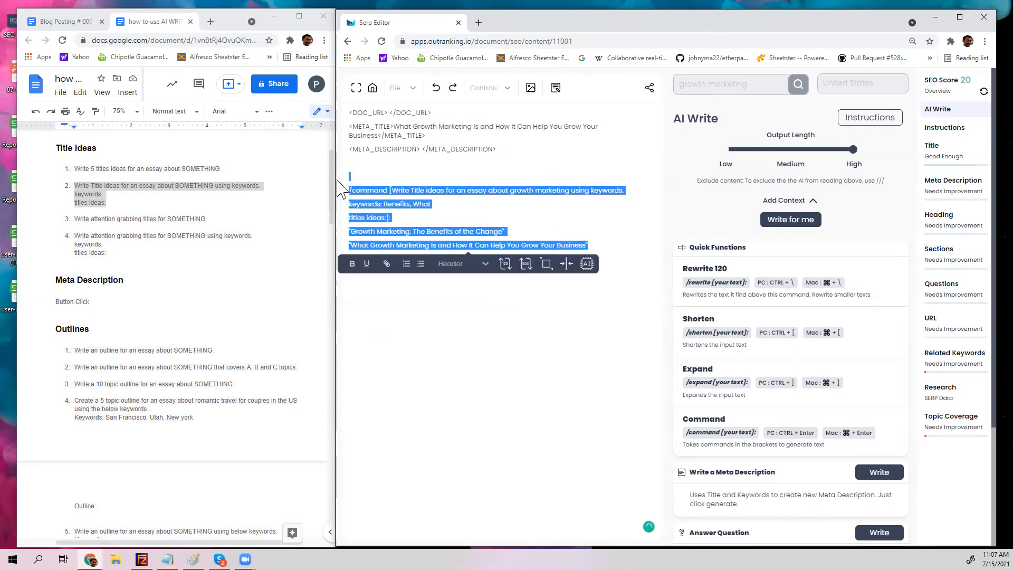
key(BackSpace)
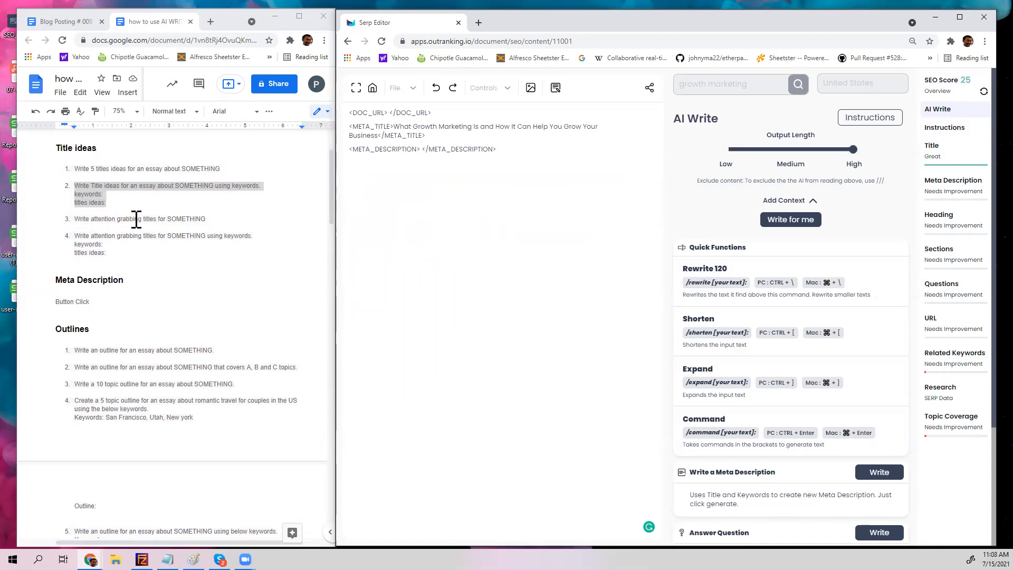
Step: Copy the prompt "Write attention grabbing titles for SOMETHING" below the meta tags and make its topic "Growth marketing"
drag(208, 219, 78, 219)
key(ctrl+c)
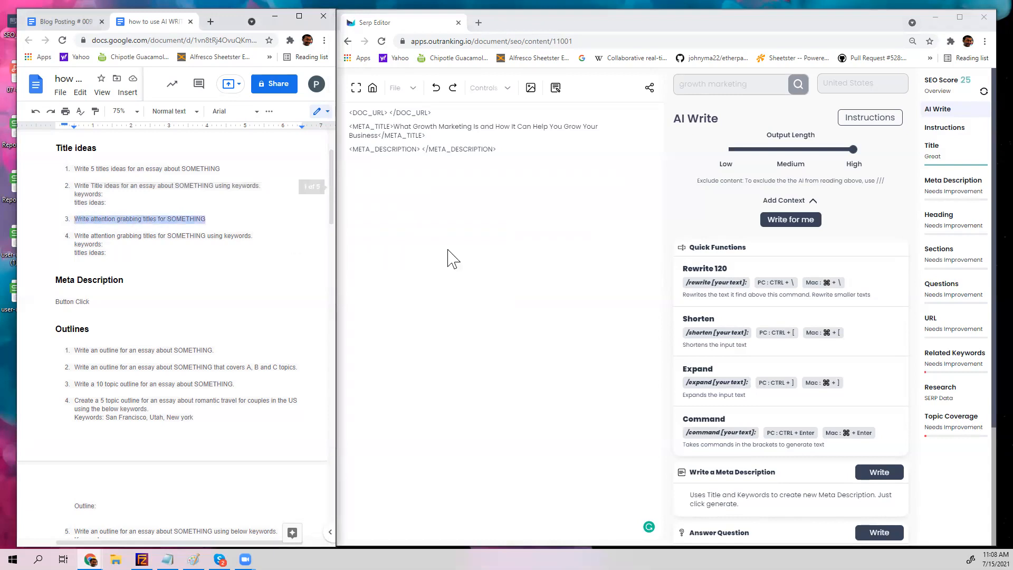
click(479, 180)
key(ctrl+v)
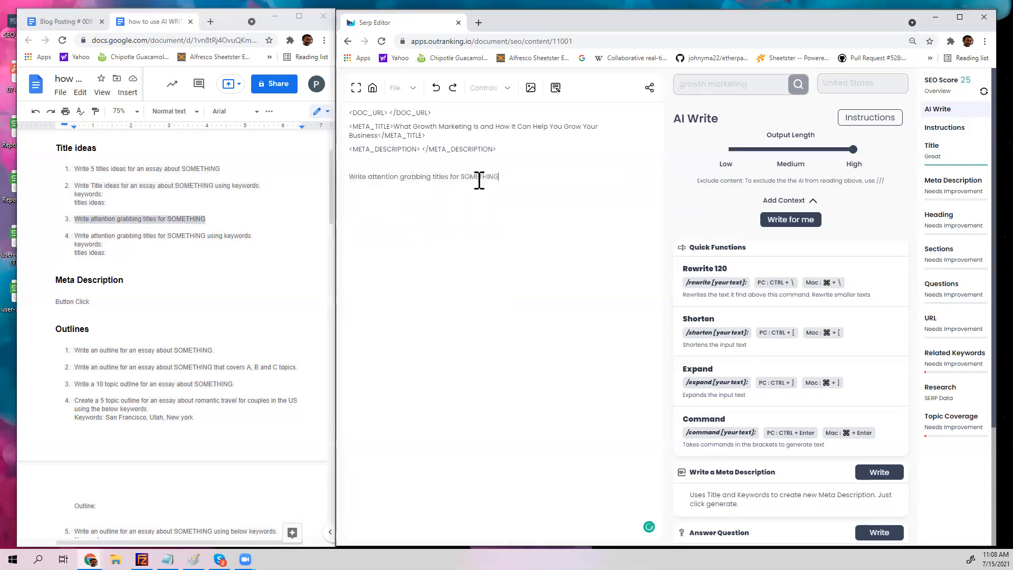
mouse_move(500, 178)
mouse_down()
mouse_move(463, 178)
mouse_move(500, 175)
mouse_up()
text(Growth marketing)
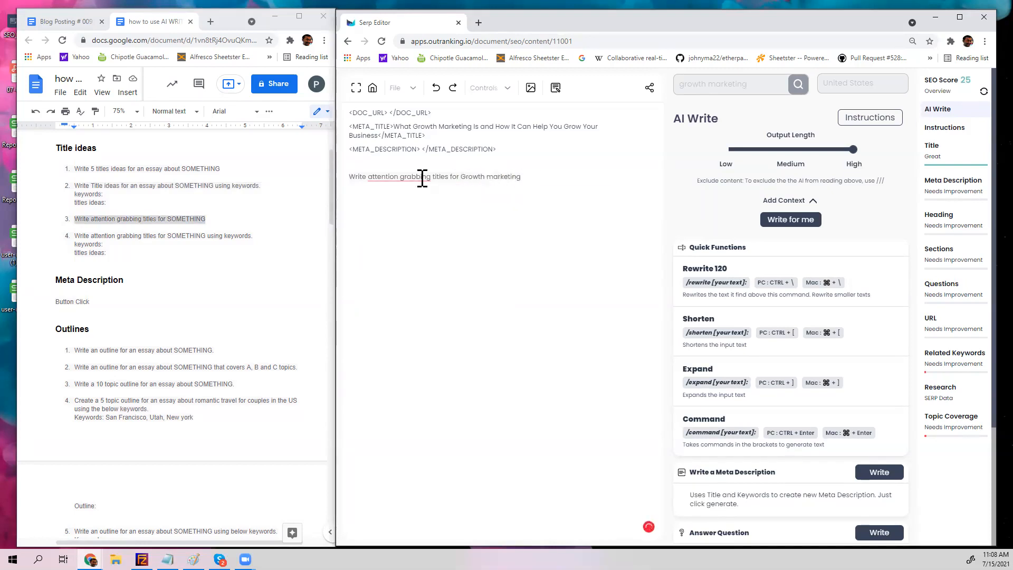
Step: Try to run the attention grabbing titles prompt as an AI command, and undo the result
click(391, 179)
click(402, 202)
key(BackSpace)
drag(526, 179, 350, 177)
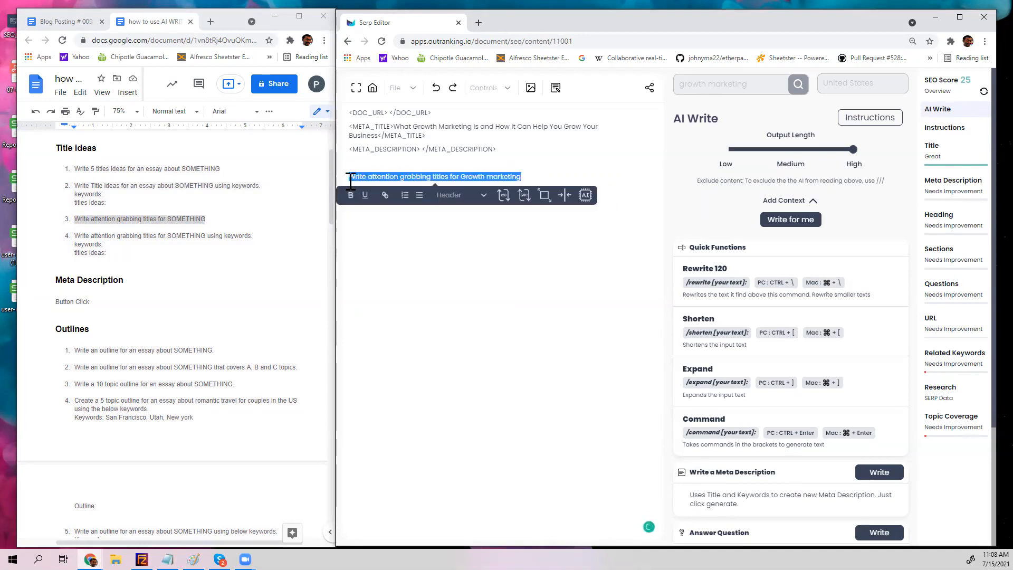
click(584, 198)
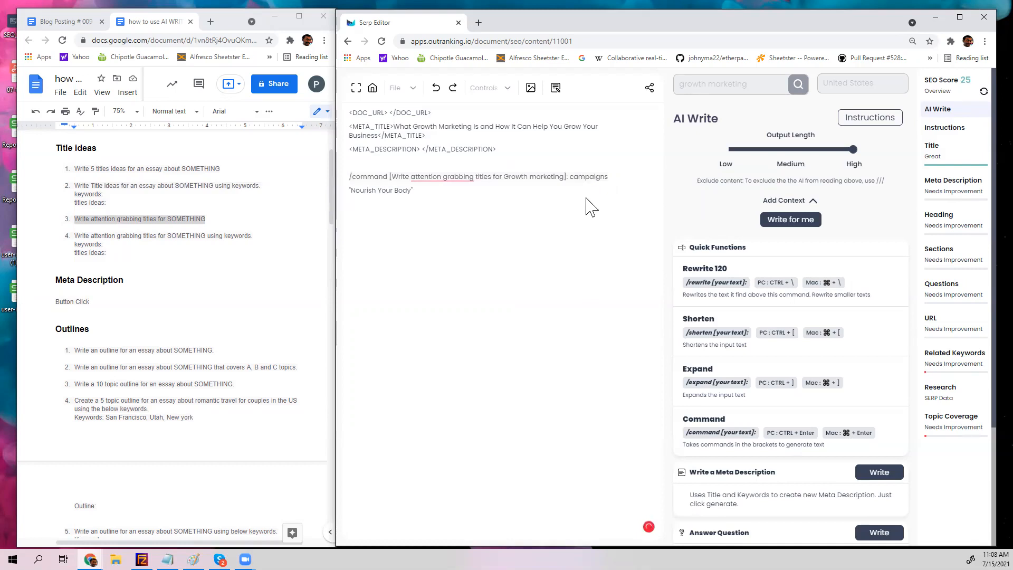
key(ctrl+z)
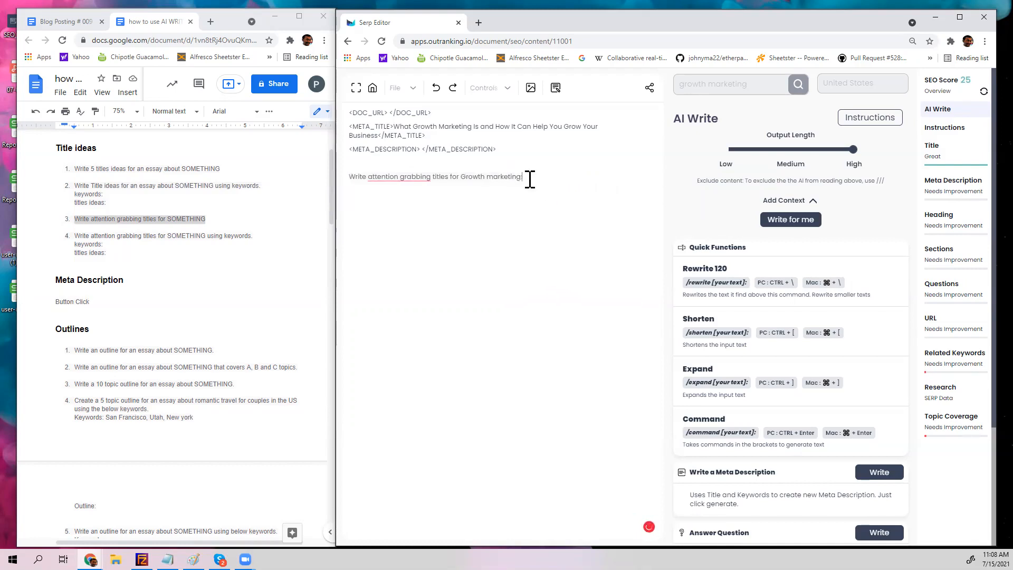
Step: Add a "1." list start to the attention grabbing titles prompt, run it as an AI command, and clear the command and its output
text(1.)
key(ctrl+Return)
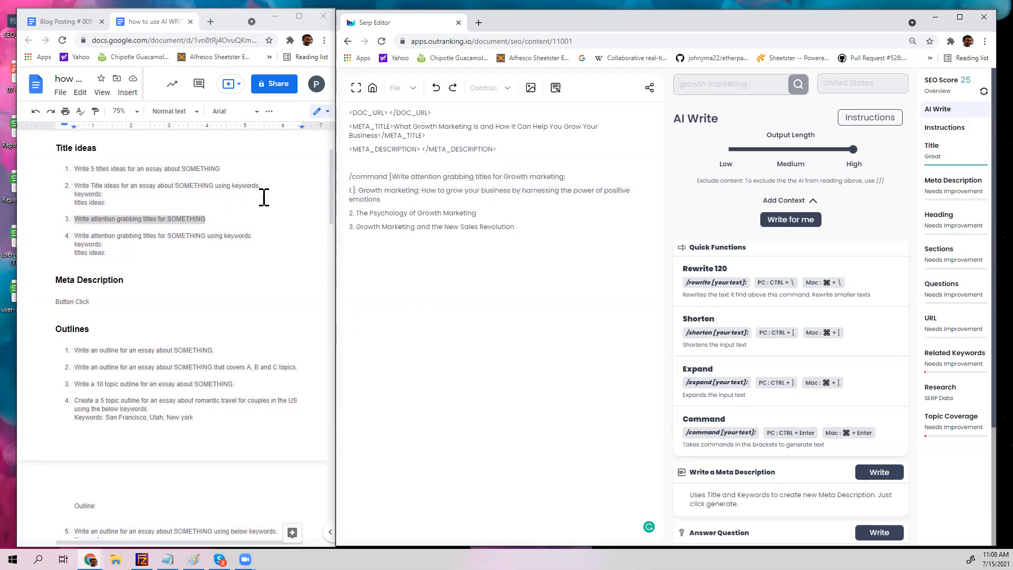
drag(519, 230, 346, 174)
key(BackSpace)
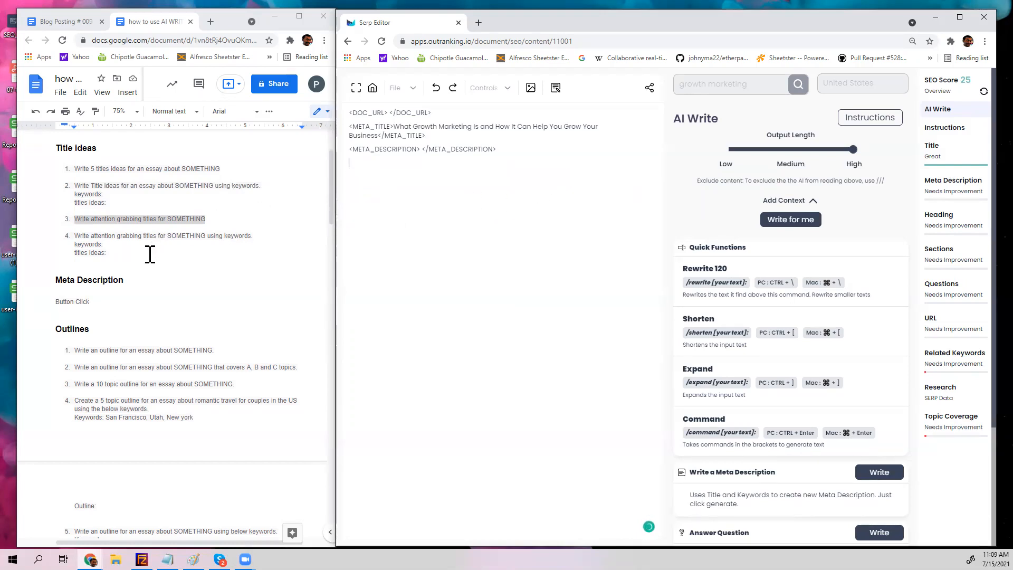
Step: Generate the meta description with the Write a Meta Description function and refresh the SEO score
scroll(134, 298, down, 1)
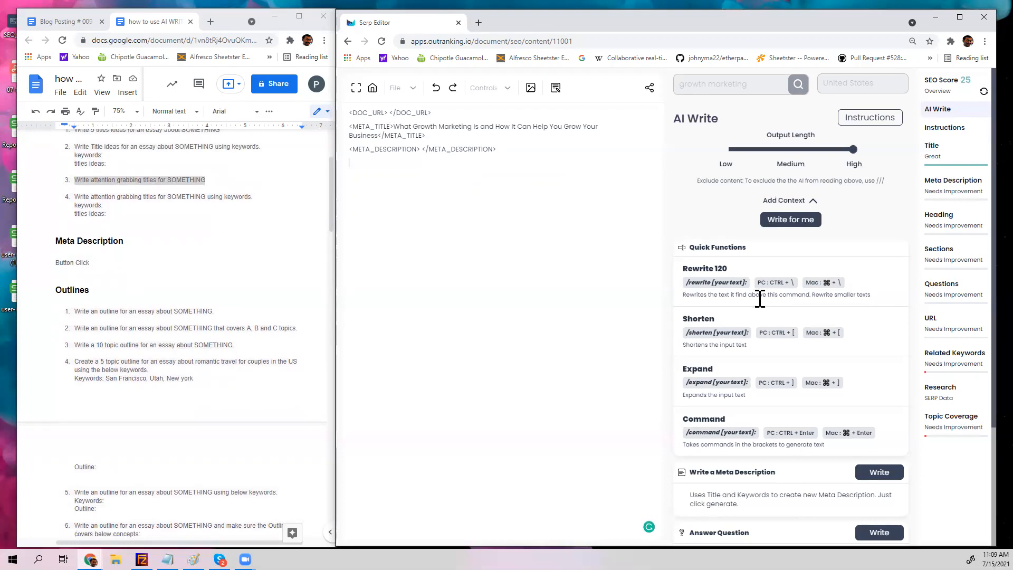
scroll(759, 298, down, 3)
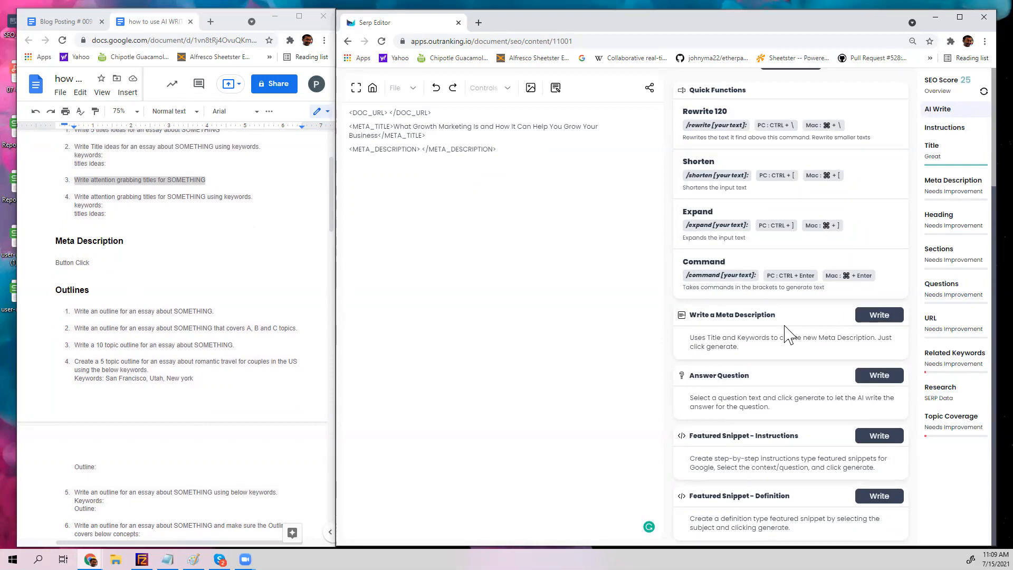
click(895, 317)
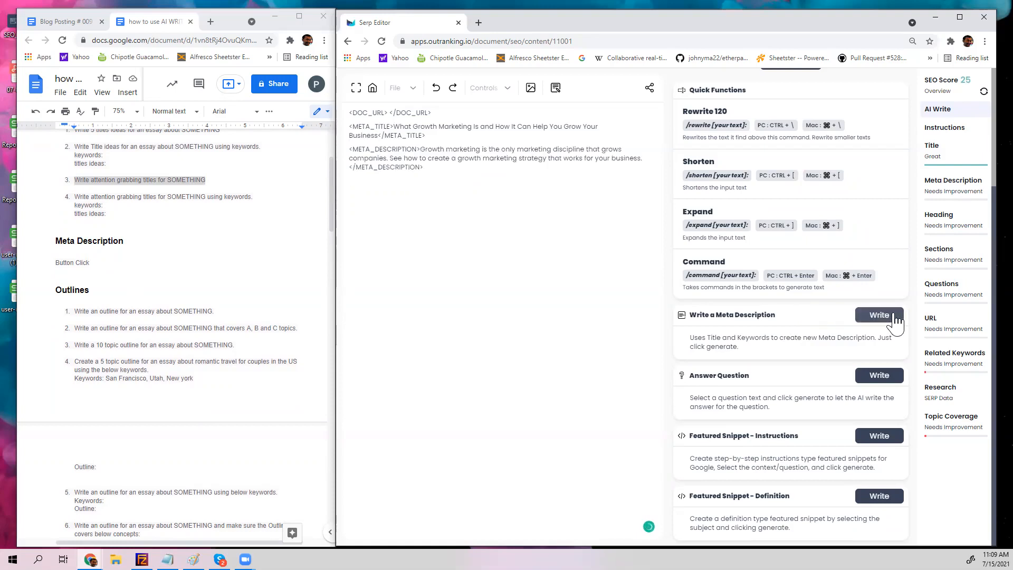
click(984, 93)
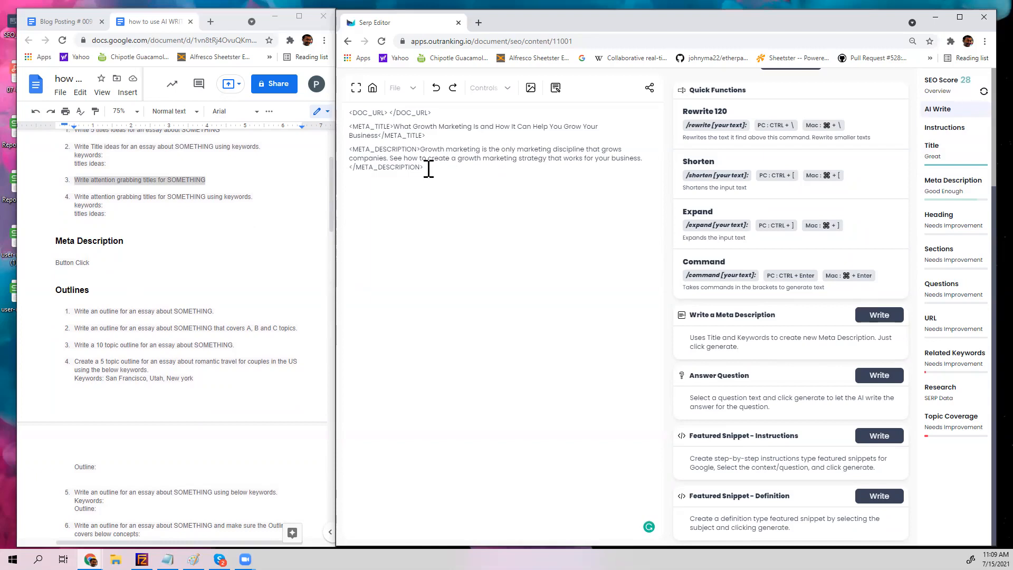
Step: Add the H1 heading "What Growth Marketing Is and How It Can Help You Grow Your Business" below the meta tags and refresh the SEO score
click(362, 186)
mouse_move(395, 127)
mouse_down()
mouse_move(507, 127)
mouse_move(371, 141)
mouse_move(378, 136)
mouse_up()
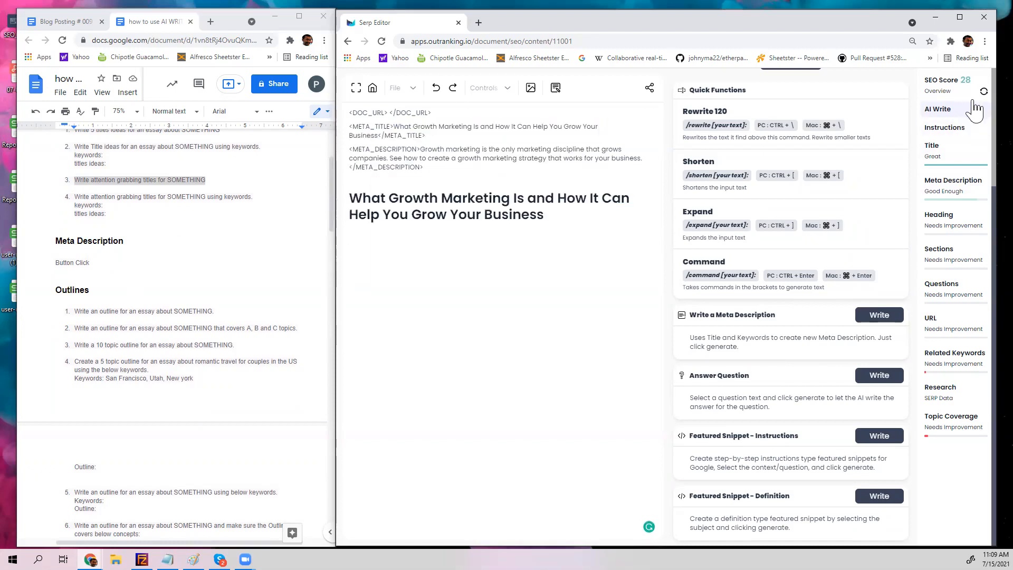
click(984, 92)
Step: Review the suggested section outlines and the instructions for creating sections and optimizing them for more reach
click(944, 267)
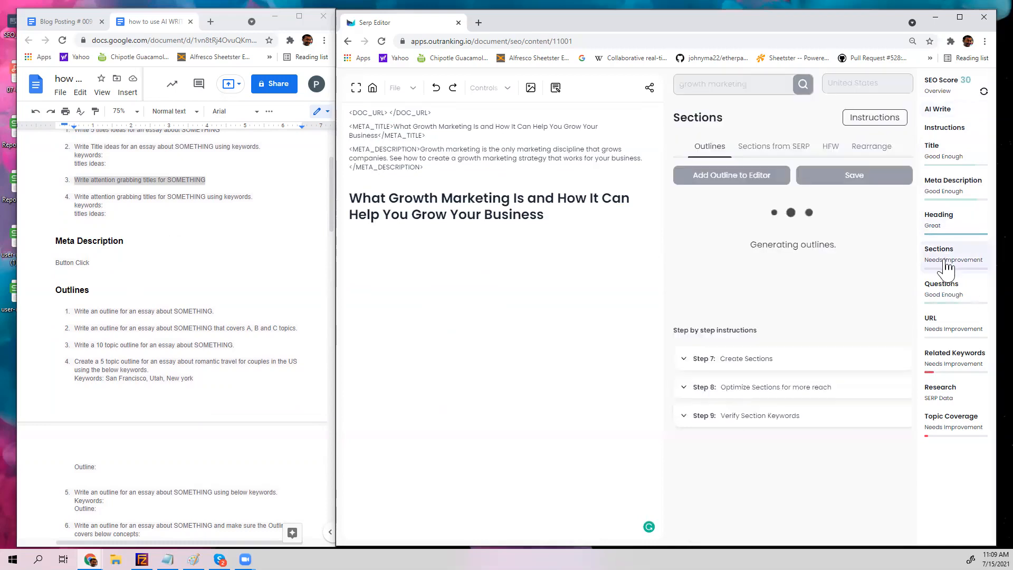
click(944, 129)
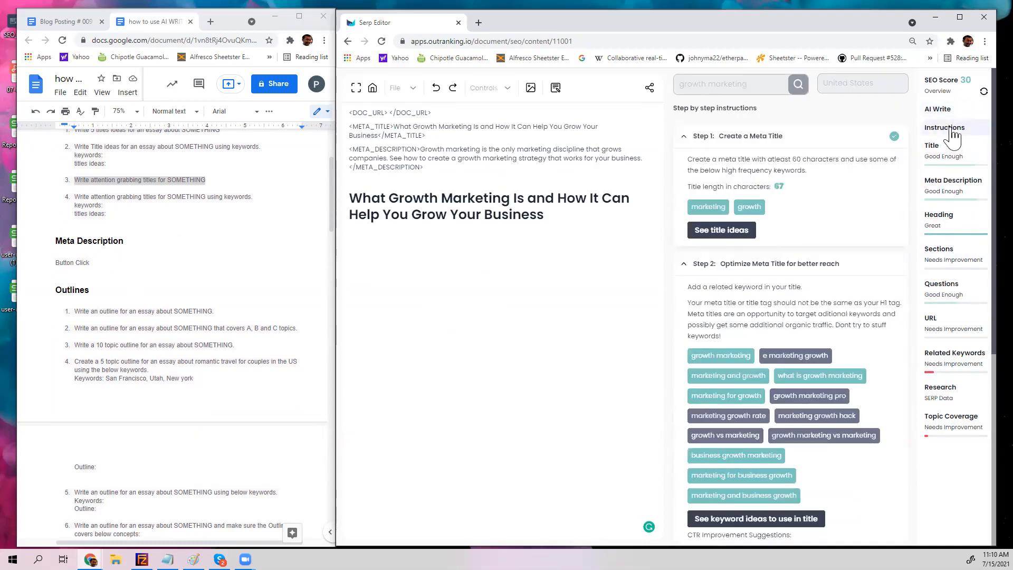
click(841, 137)
click(840, 165)
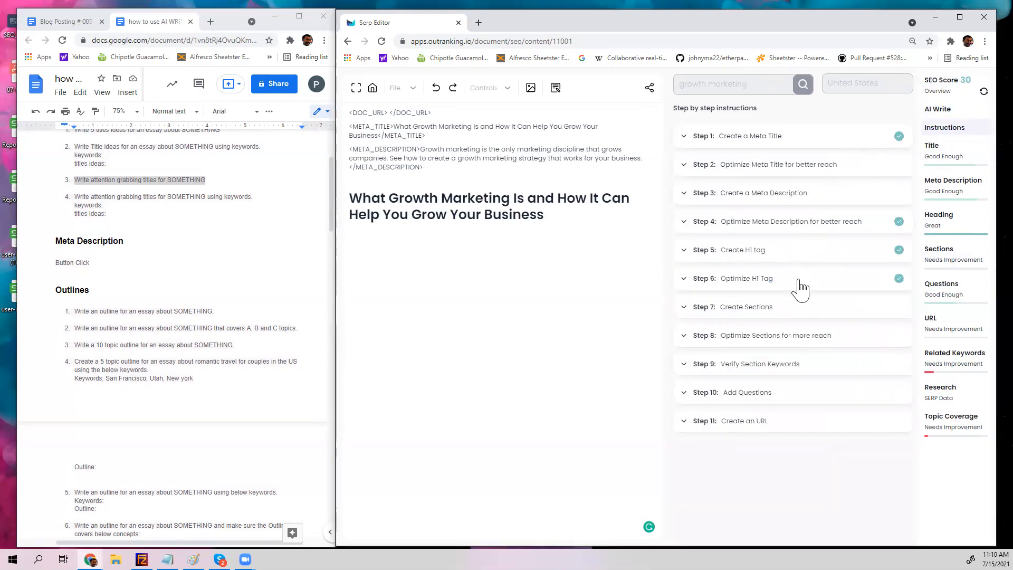
click(776, 308)
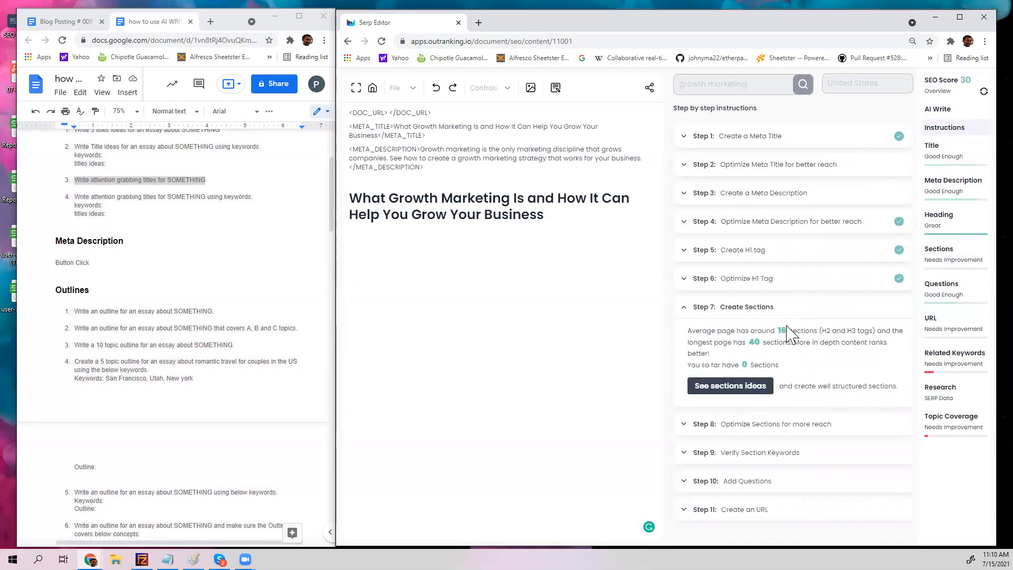
click(722, 388)
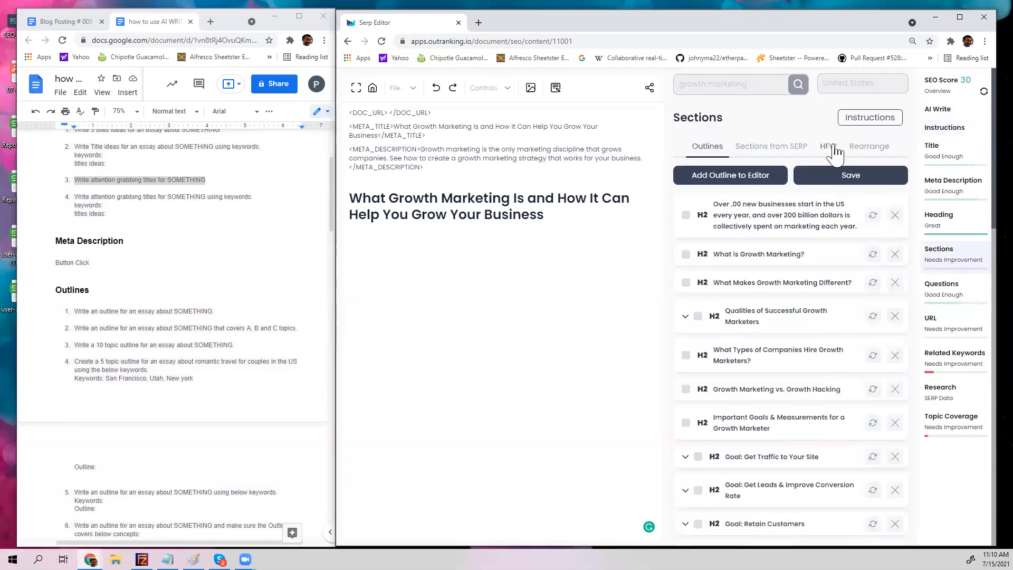
click(944, 129)
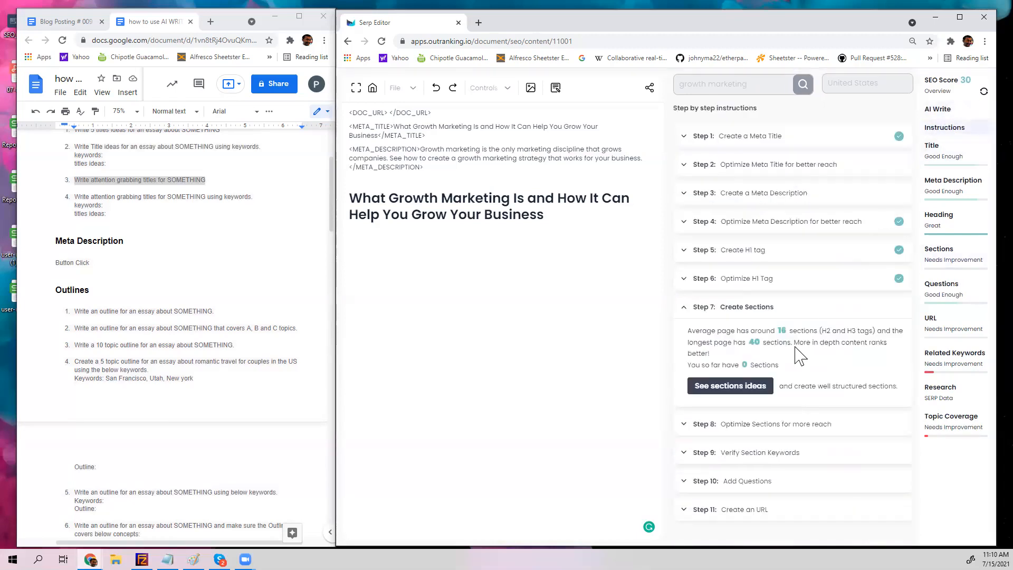
click(775, 423)
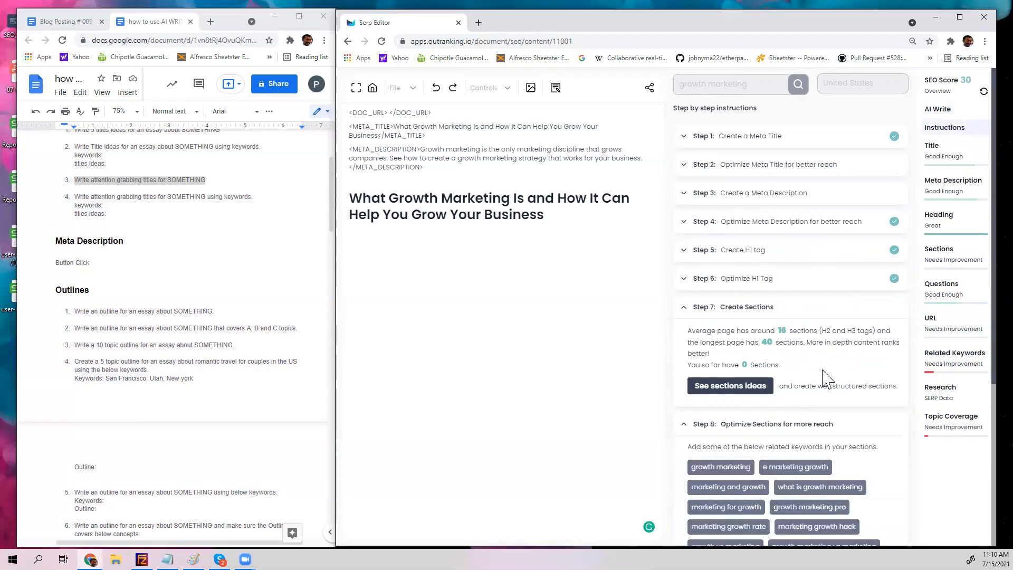
scroll(823, 375, down, 4)
Step: Copy all the high frequency keywords, from "growth" to "flywheel", from the Verify Section Keywords instructions into the document below the H1 heading
click(760, 478)
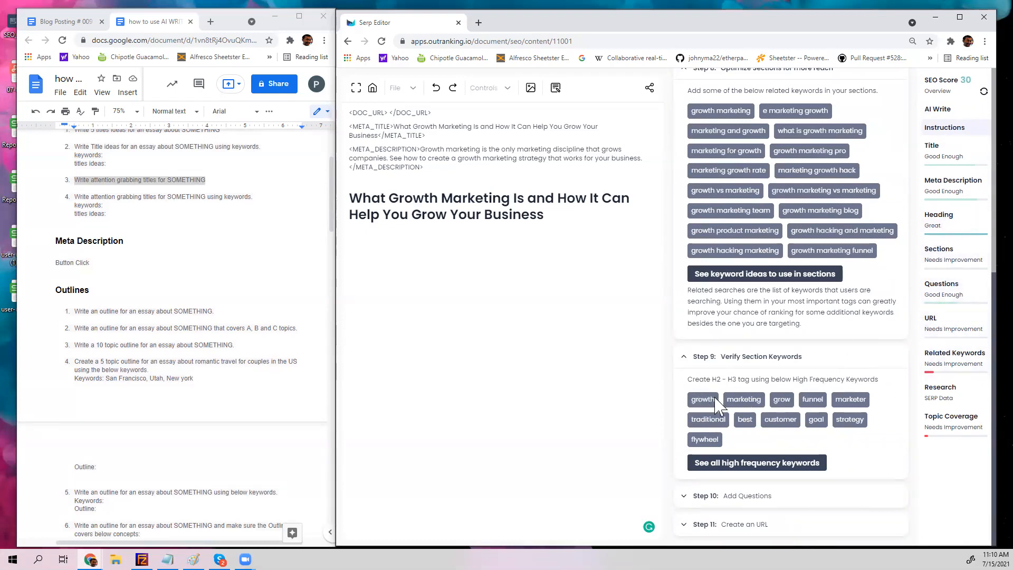
mouse_move(692, 400)
drag(692, 400, 717, 439)
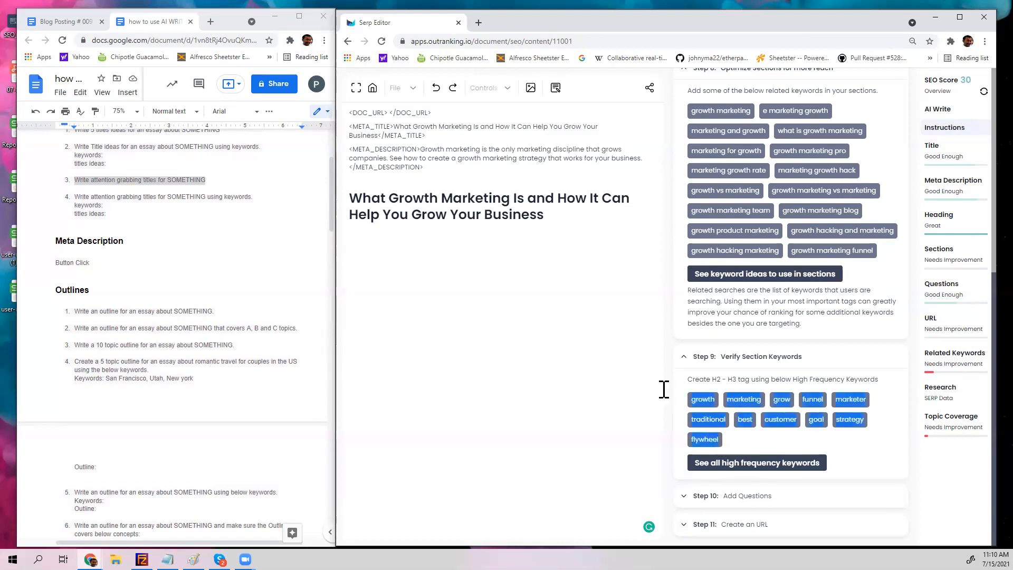
click(485, 262)
text(growthmarketinggrowfunnelmarketertraditionalbestcustomergoalstrategyflywheel)
Step: Separate the run-together keywords in the pasted line with spaces, from "growth" through "flywheel"
click(372, 265)
click(408, 265)
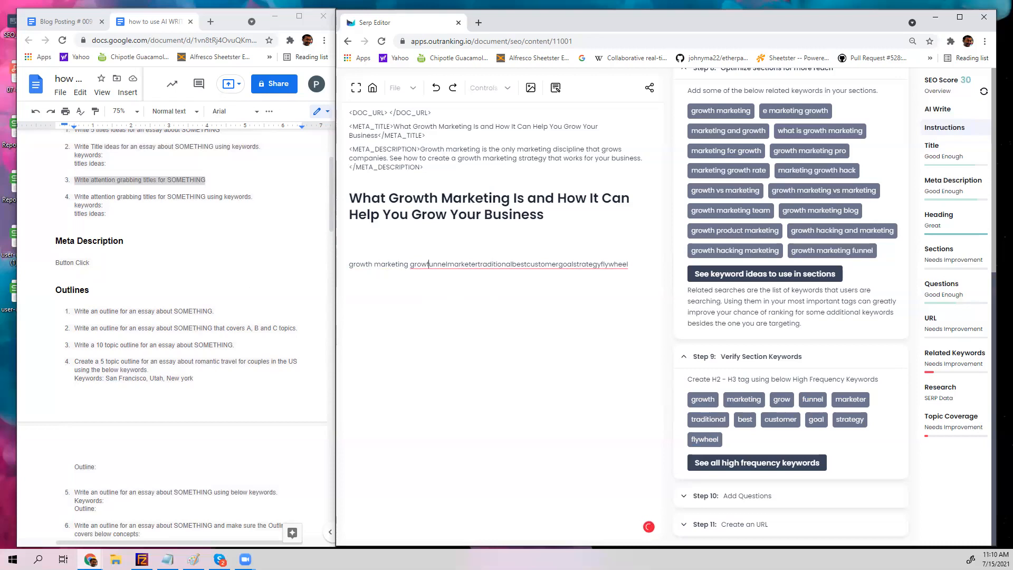
click(425, 265)
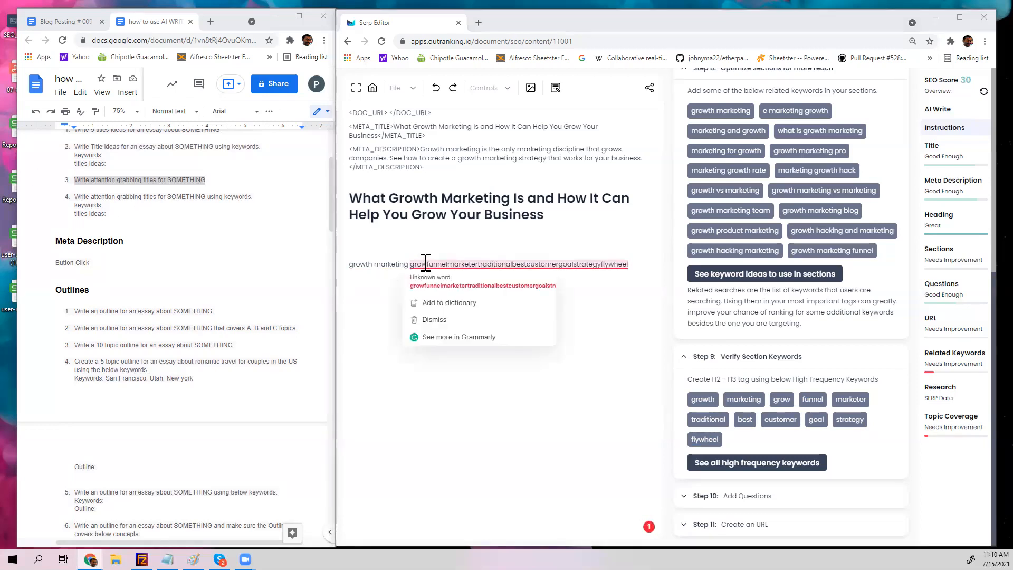
click(449, 262)
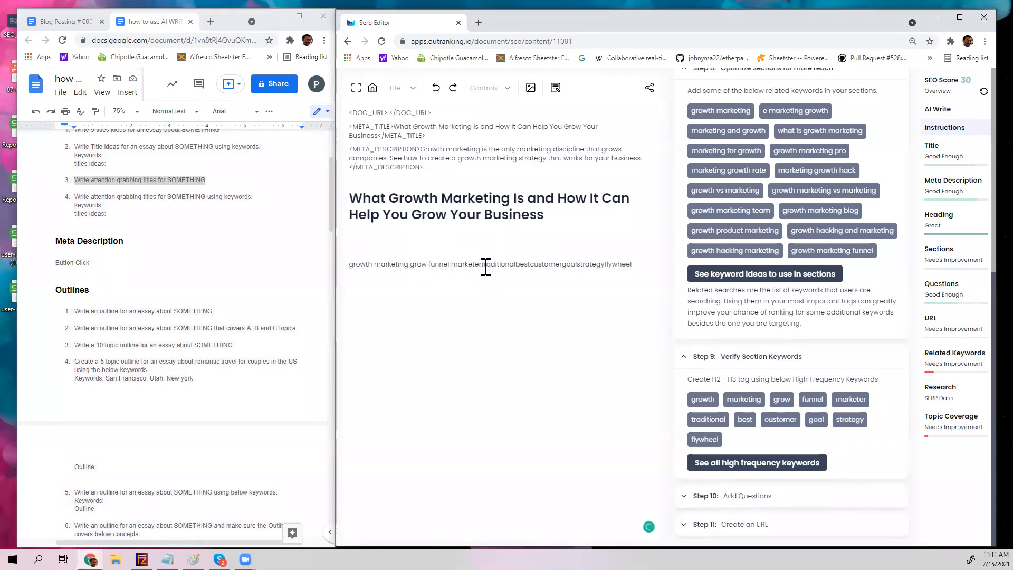
click(484, 264)
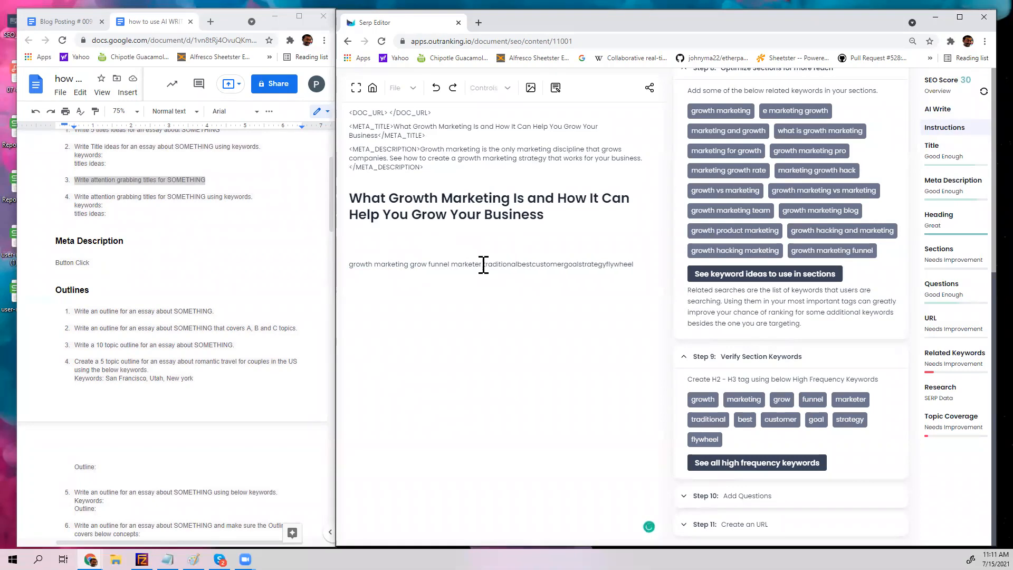
click(517, 264)
click(533, 264)
click(566, 264)
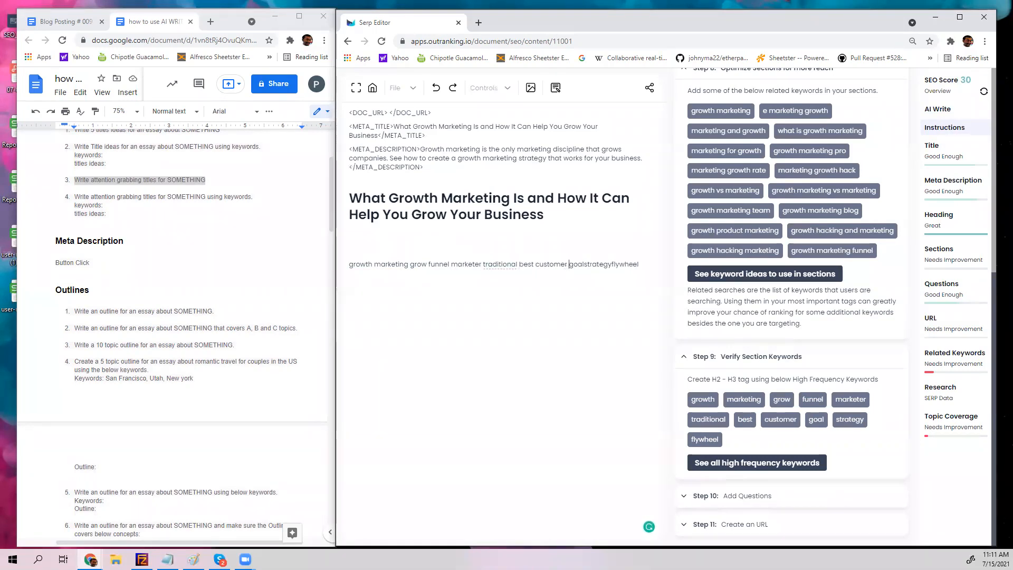
click(612, 264)
click(585, 264)
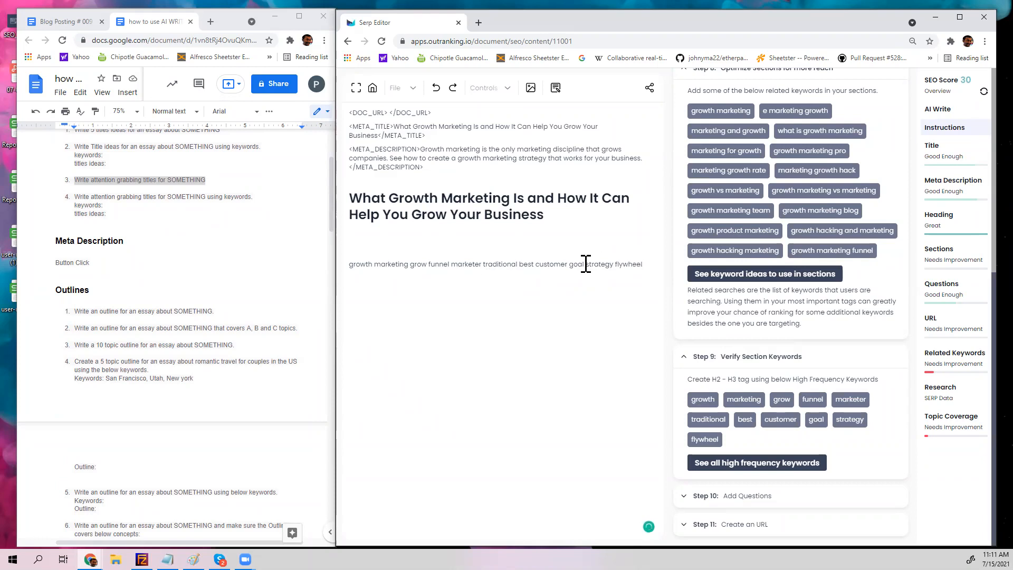
Step: Put a comma after each keyword in the pasted line, from "growth" through "strategy"
click(376, 263)
key(BackSpace)
text(,)
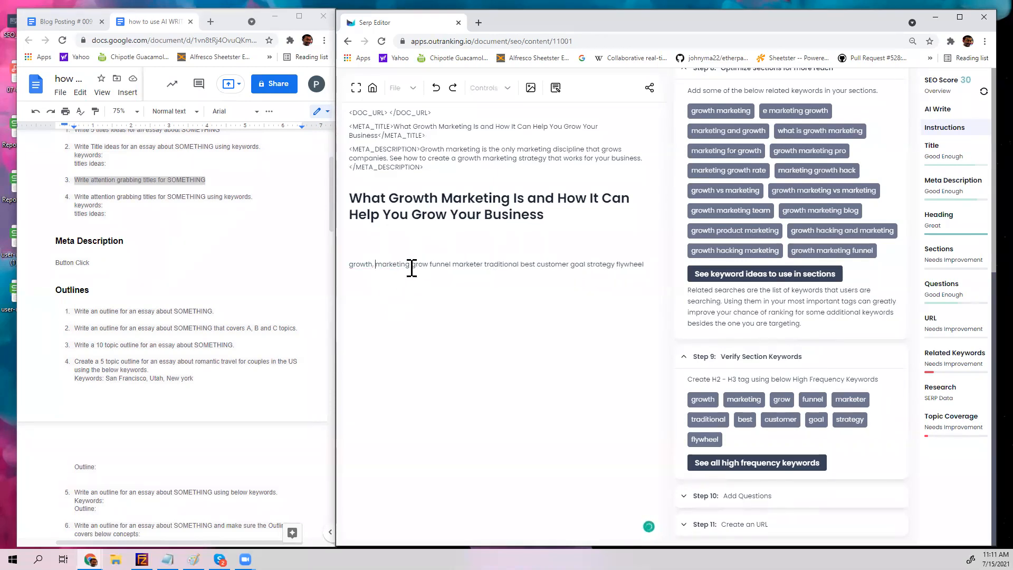
click(411, 263)
key(BackSpace)
text(,)
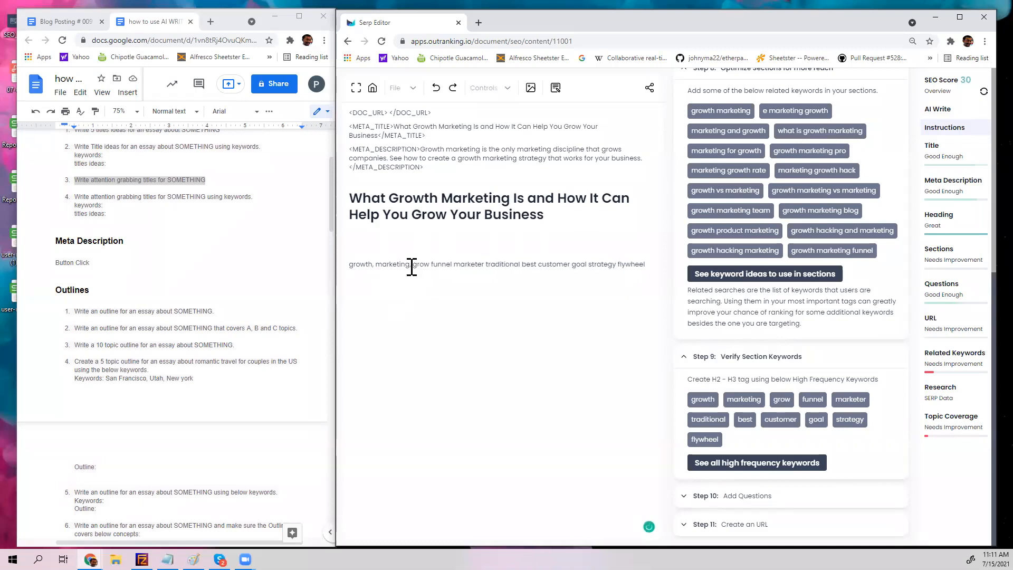
click(432, 264)
text(,)
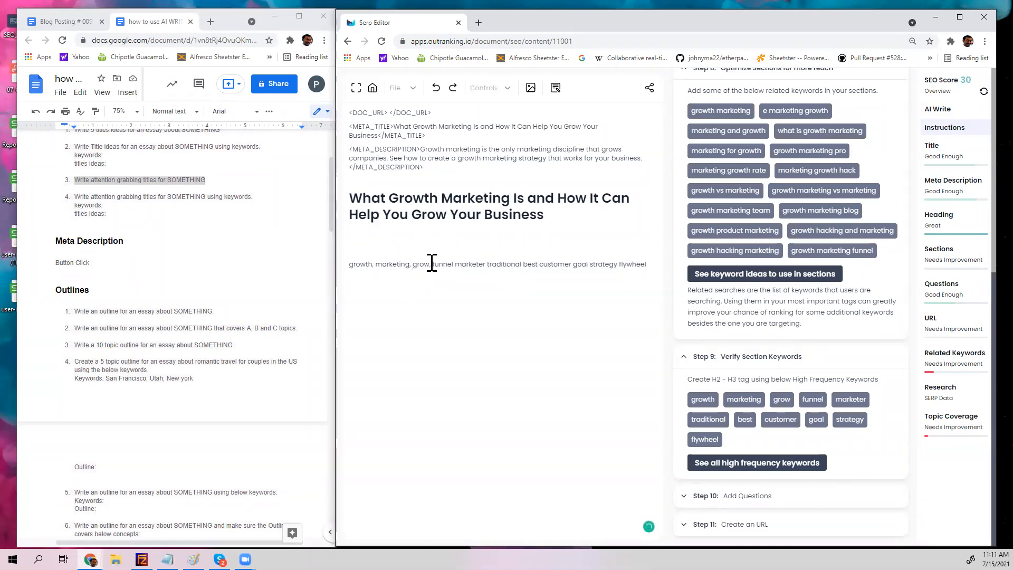
click(455, 264)
text(,)
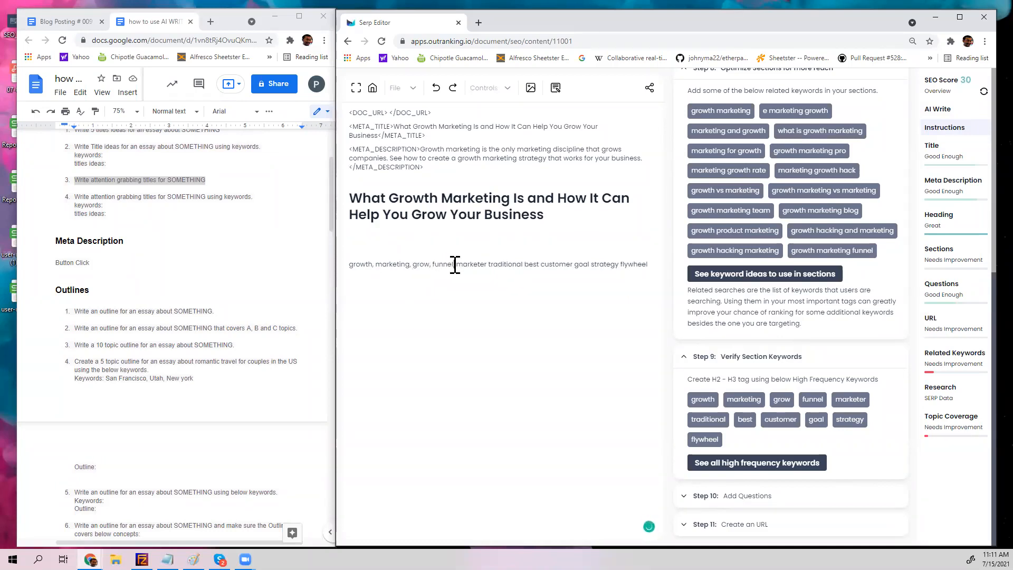
click(488, 264)
text(,)
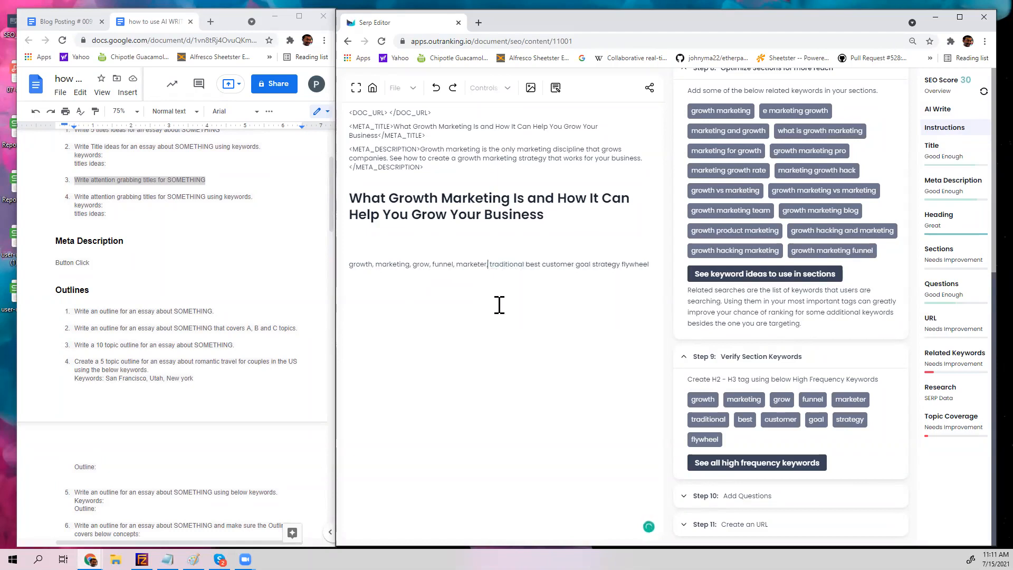
click(526, 265)
text(,)
click(541, 265)
text(,)
click(576, 265)
text(,)
click(595, 264)
text(,)
click(626, 264)
text(,)
Step: Copy the prompt "Write a 10 topic outline for an essay about SOMETHING" from the sample prompts document to a new line above the keywords
scroll(159, 292, down, 2)
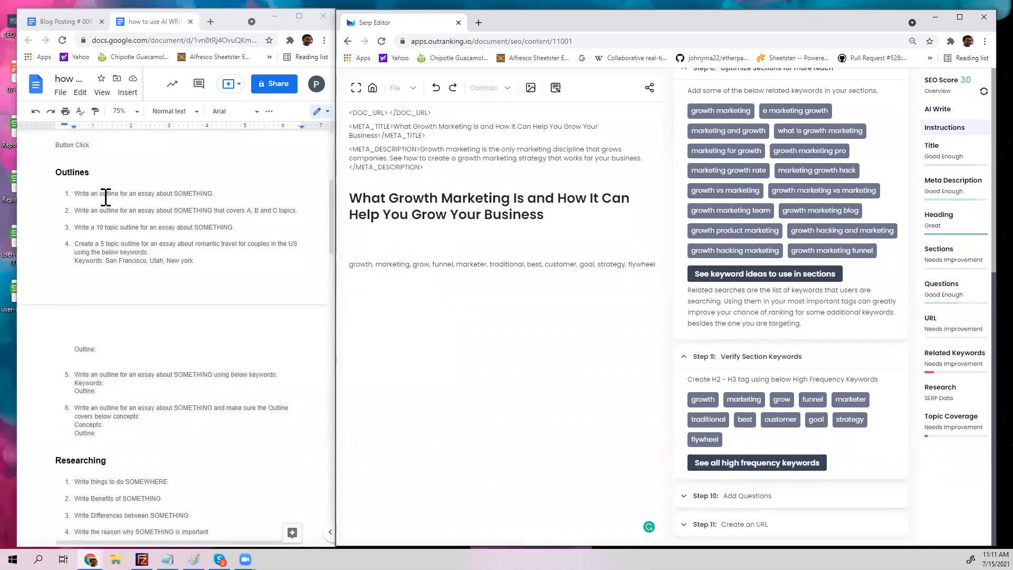
key(Return)
key(Return)
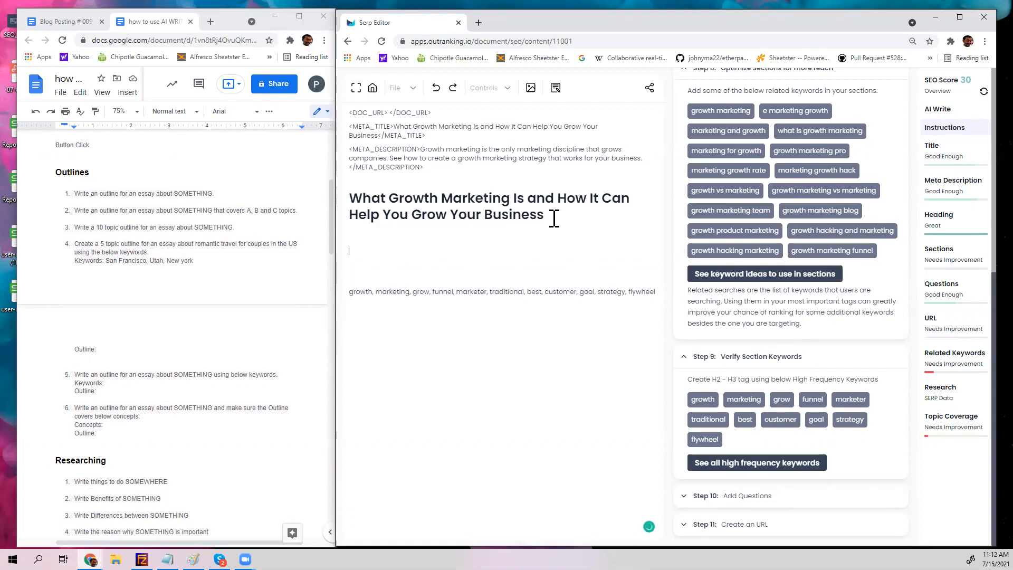
drag(77, 228, 237, 227)
key(ctrl+c)
click(400, 249)
key(ctrl+v)
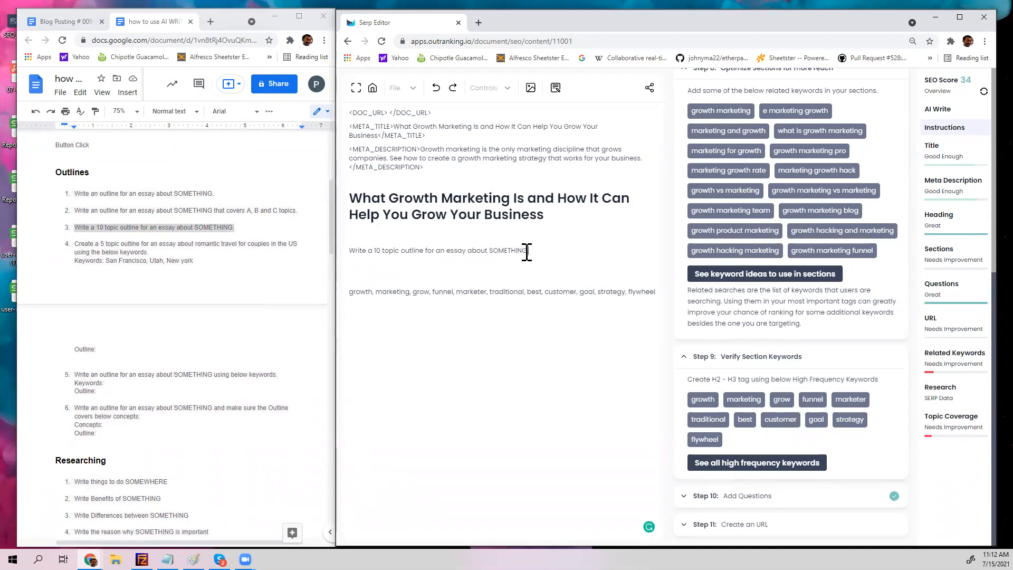
Step: Replace SOMETHING in the outline prompt with "What is Growth Marketing and why is it important:" and add a "1." list start below it
drag(527, 252, 490, 253)
key(BackSpace)
key(ctrl+v)
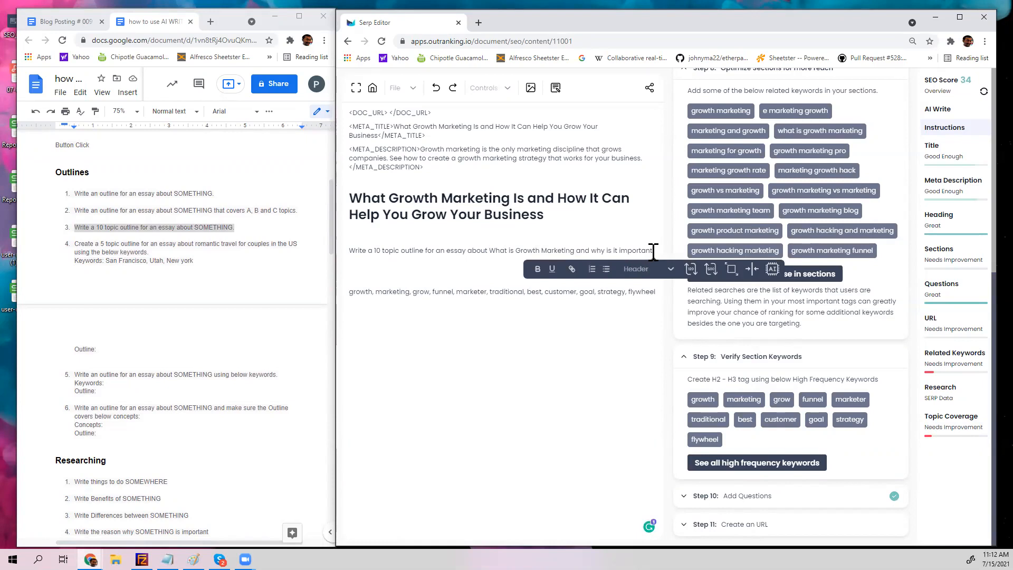
key(Return)
text(1.)
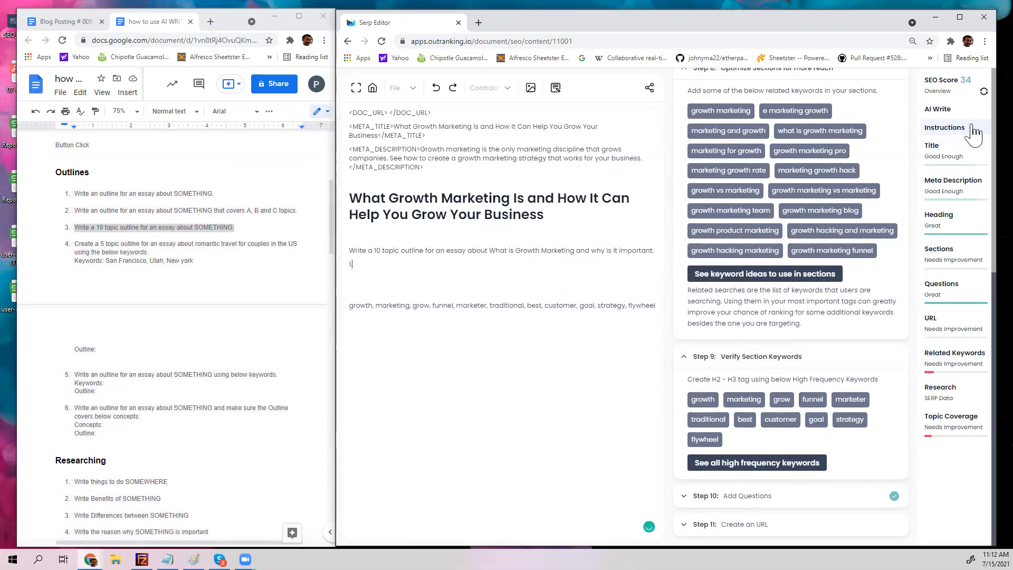
Step: Run the outline prompt together with its "1." line as an AI command
click(960, 109)
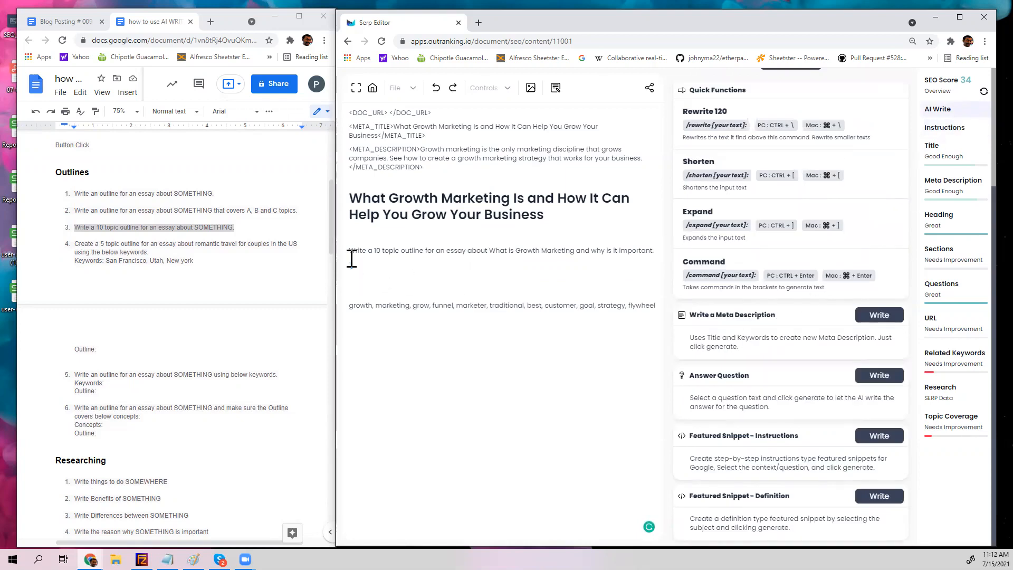
drag(353, 264, 346, 253)
key(ctrl+Return)
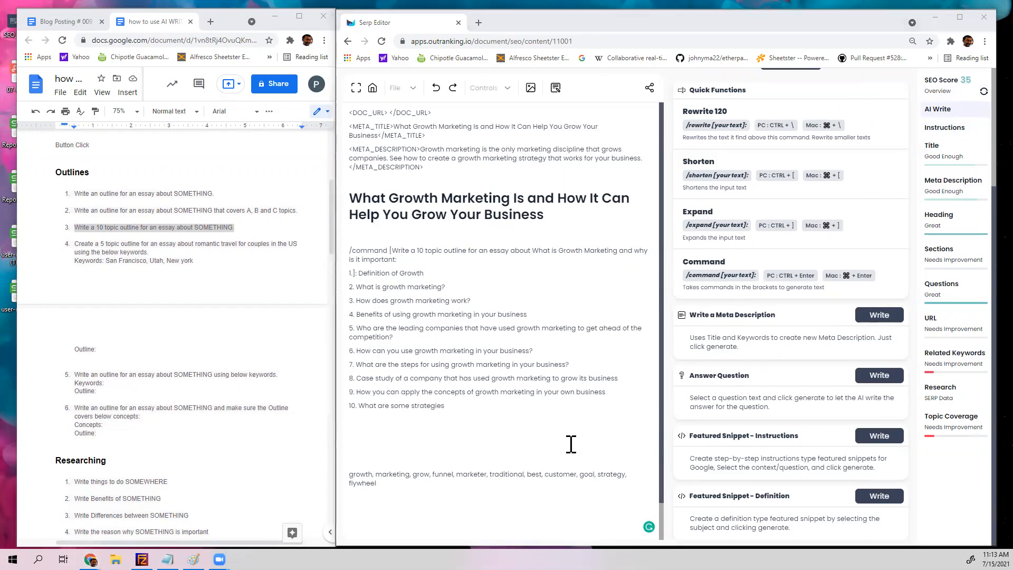
Step: Delete the command text and leftover bracket characters from the generated outline, and format its ten topics as section headings
click(406, 276)
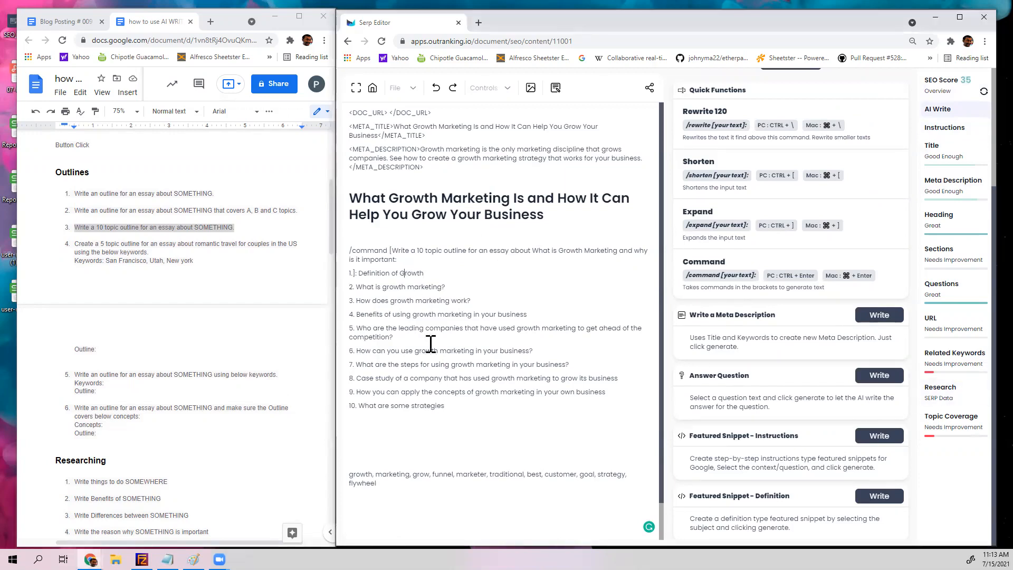
click(360, 274)
key(BackSpace)
key(BackSpace)
key(BackSpace)
drag(411, 254, 333, 240)
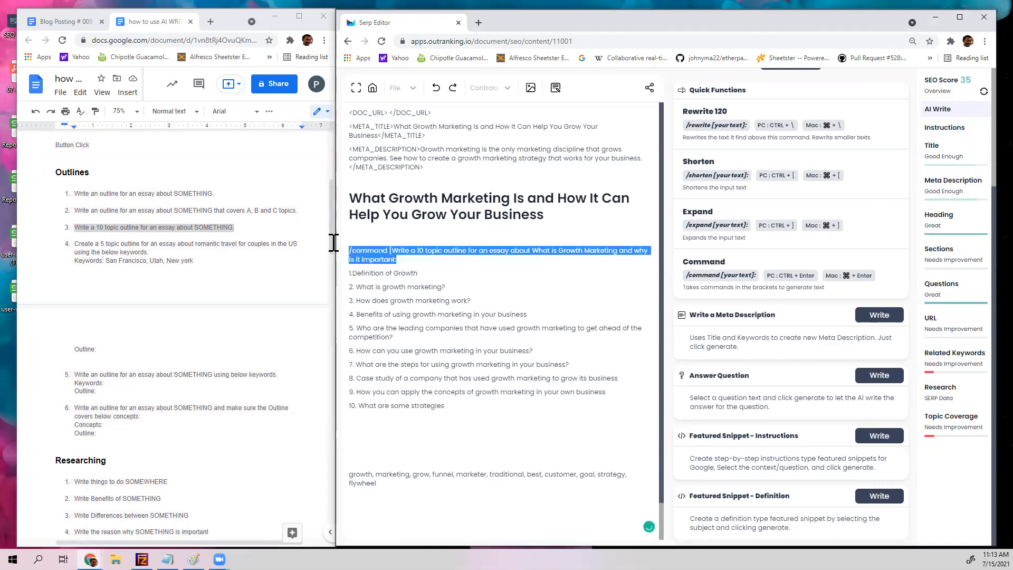
key(BackSpace)
drag(450, 399, 342, 271)
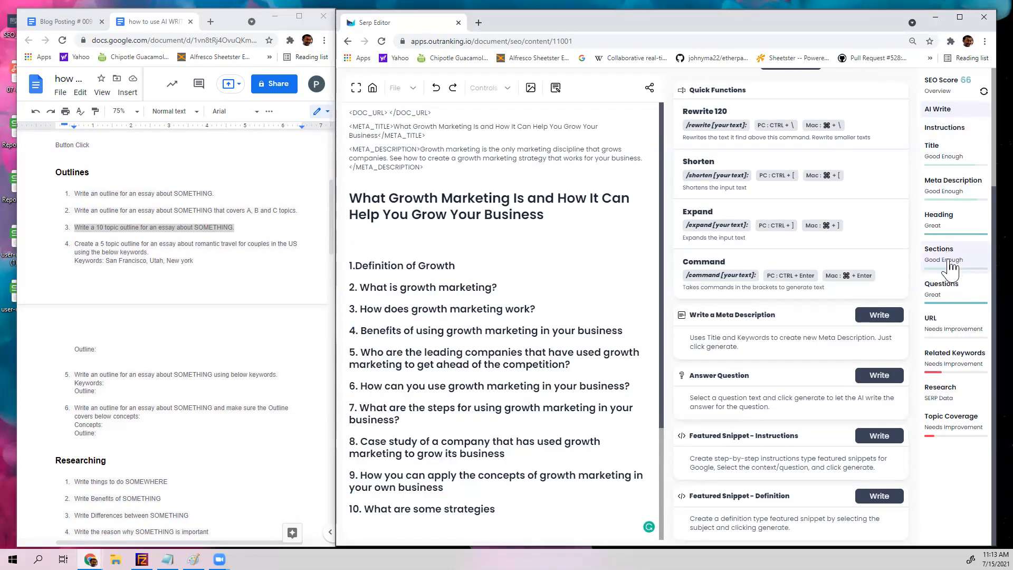
Step: Examine the related and high frequency keywords suggested for the article's section headings
click(950, 128)
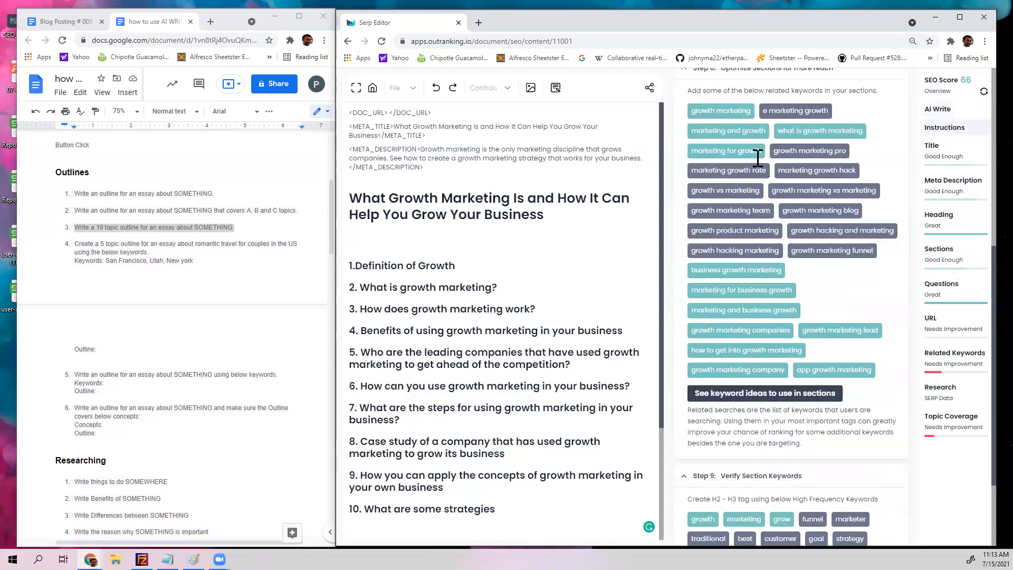
scroll(830, 287, down, 2)
scroll(831, 286, up, 2)
scroll(832, 287, down, 2)
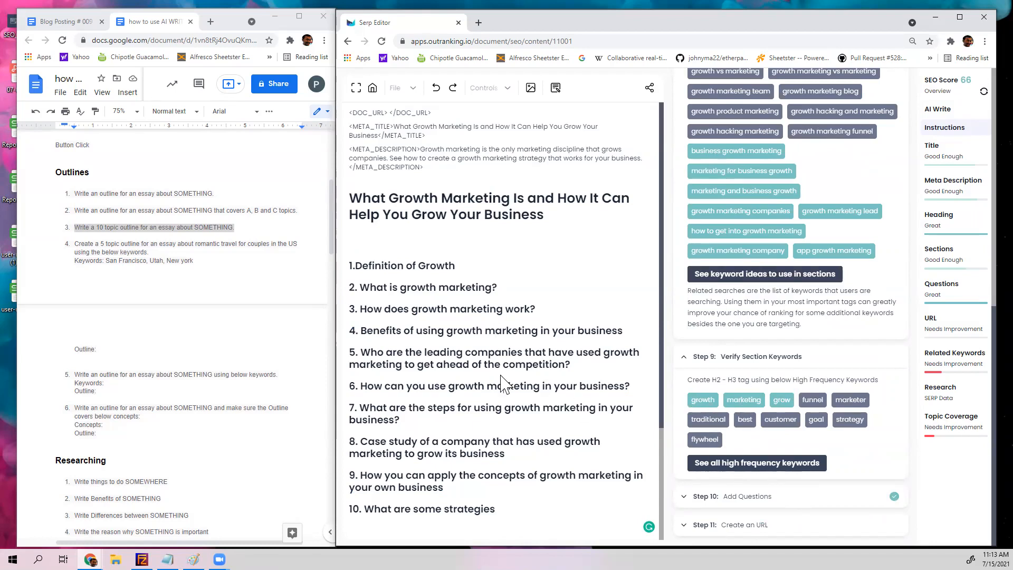
Step: Undo the last formatting change and delete the generated ten-topic outline below the article title
key(ctrl+z)
drag(446, 406, 346, 259)
key(BackSpace)
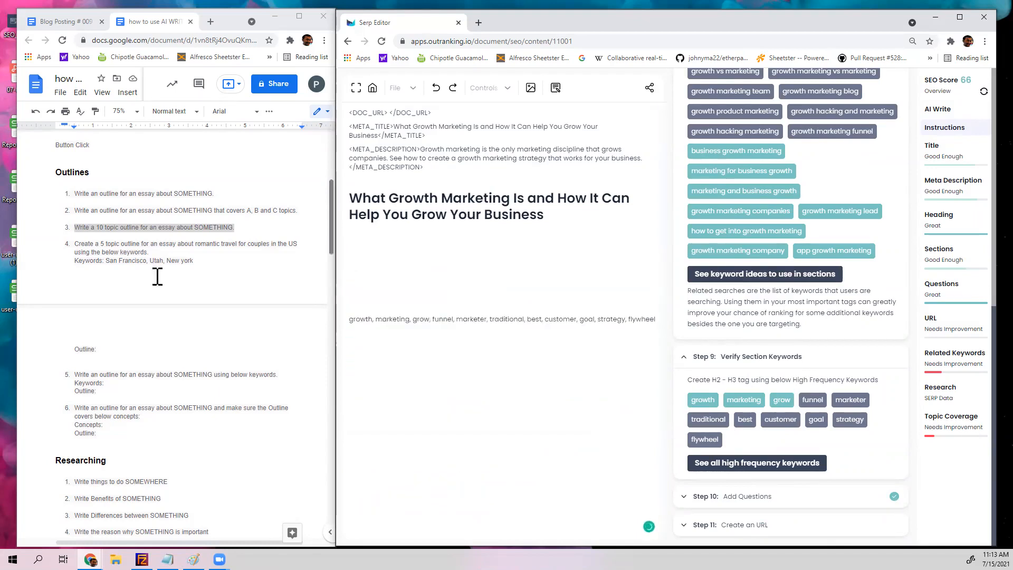
Step: Copy the "Create a 5 topic outline" sample prompt, including its Keywords and Outline lines, to the space below the article title
click(120, 280)
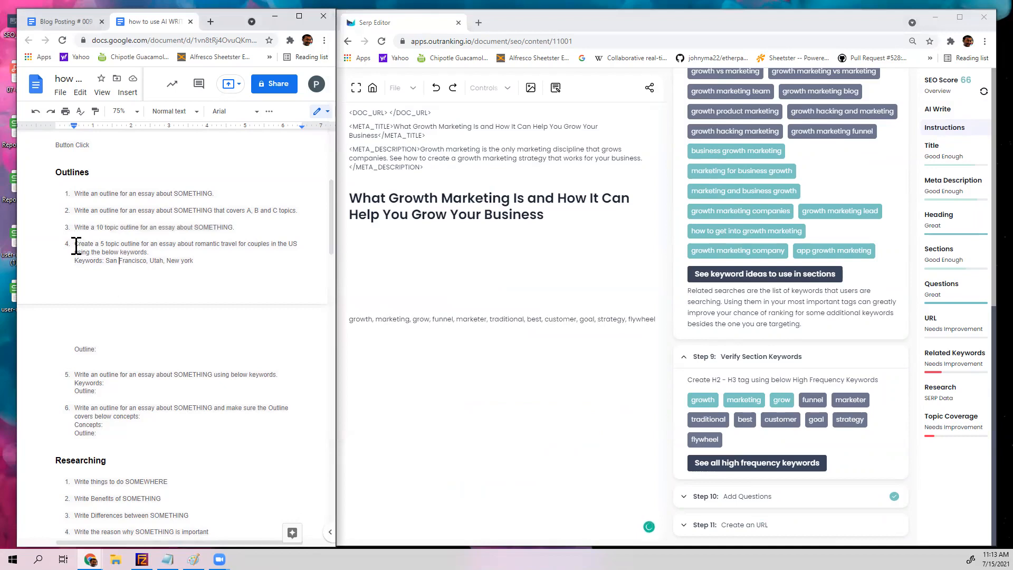
triple_click(132, 252)
drag(132, 253, 100, 356)
key(ctrl+c)
click(359, 251)
key(ctrl+v)
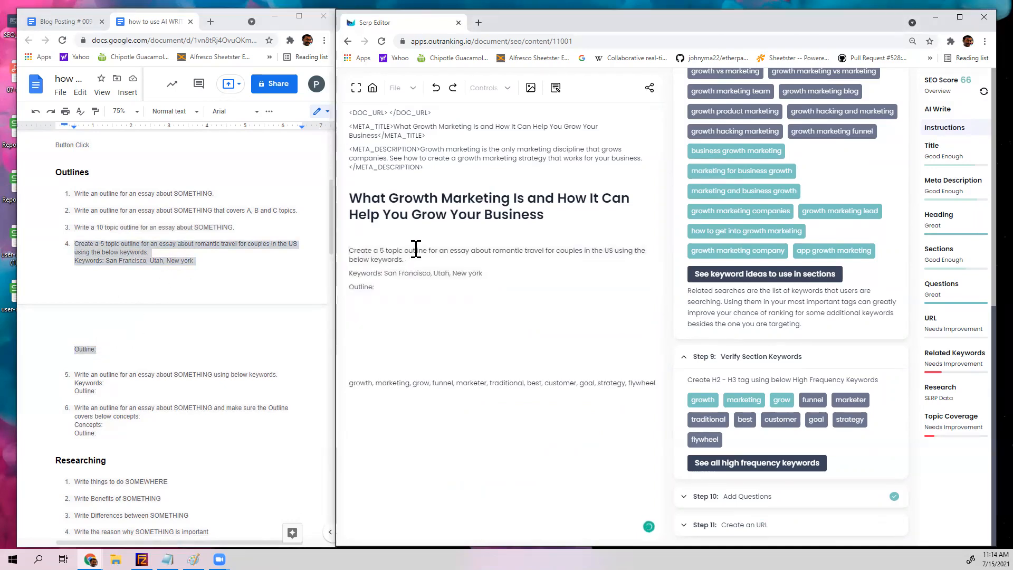
Step: Change the prompt to a 10 topic outline about "what is Growth Marketing and why is it important"
click(385, 251)
key(BackSpace)
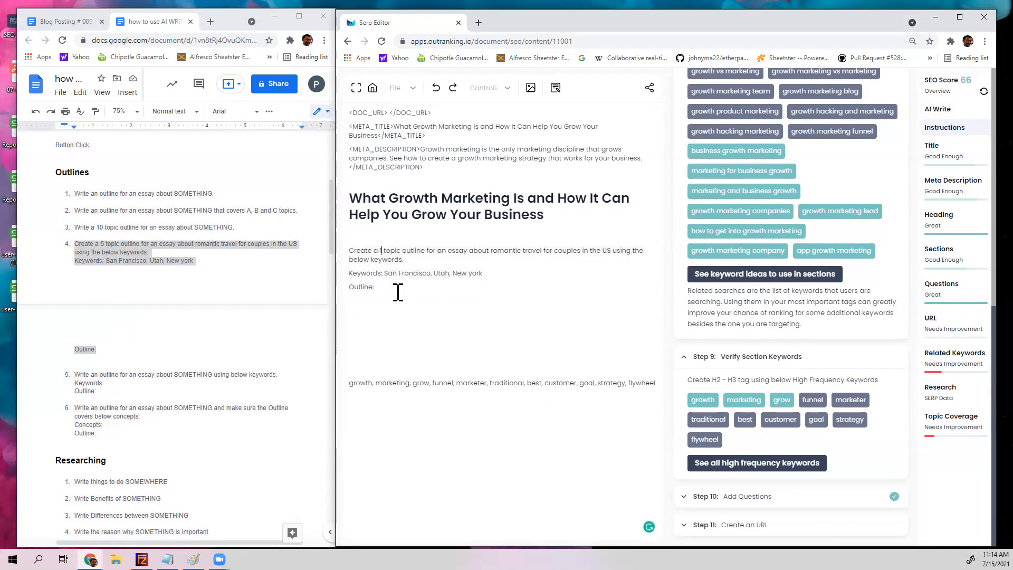
text(10)
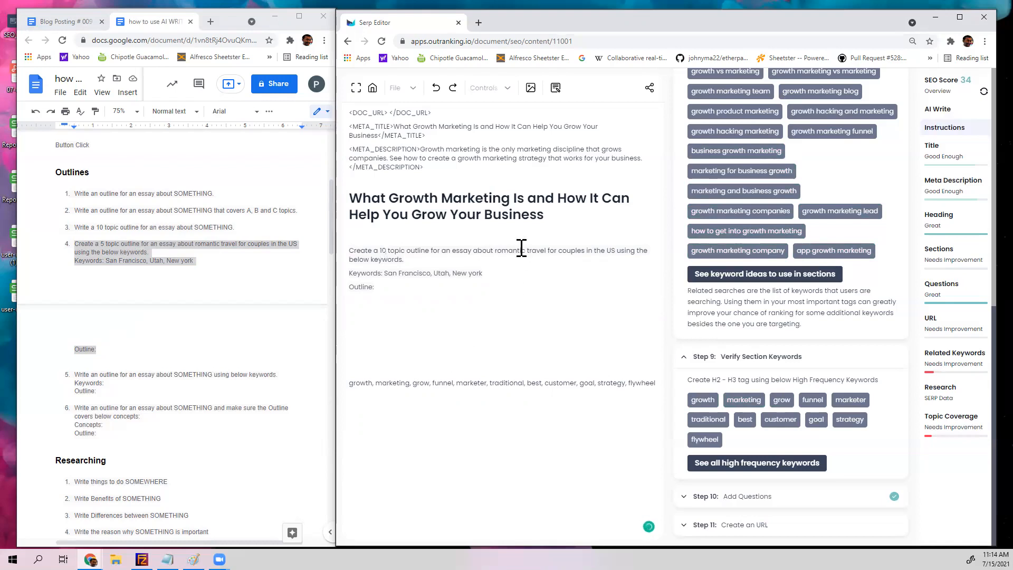
drag(496, 251, 616, 251)
text(what is Growth Marketing and why is it important)
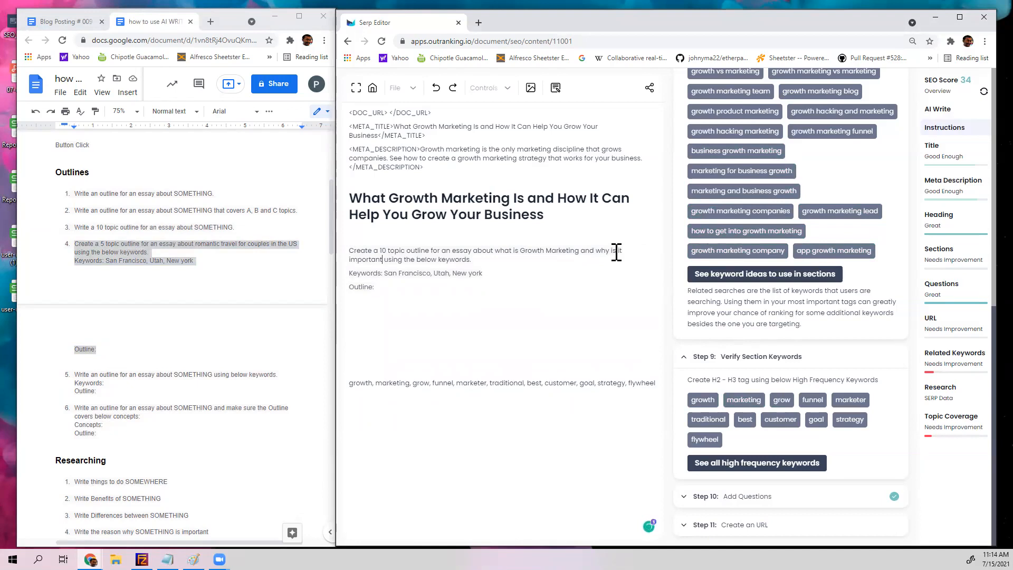
drag(474, 260, 347, 250)
click(472, 250)
mouse_move(392, 261)
click(403, 285)
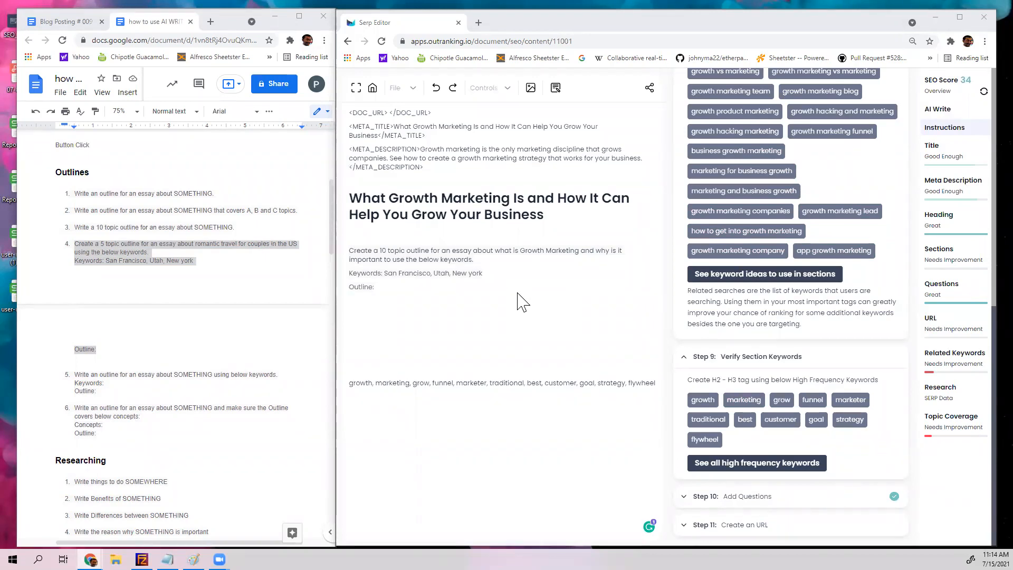
click(460, 285)
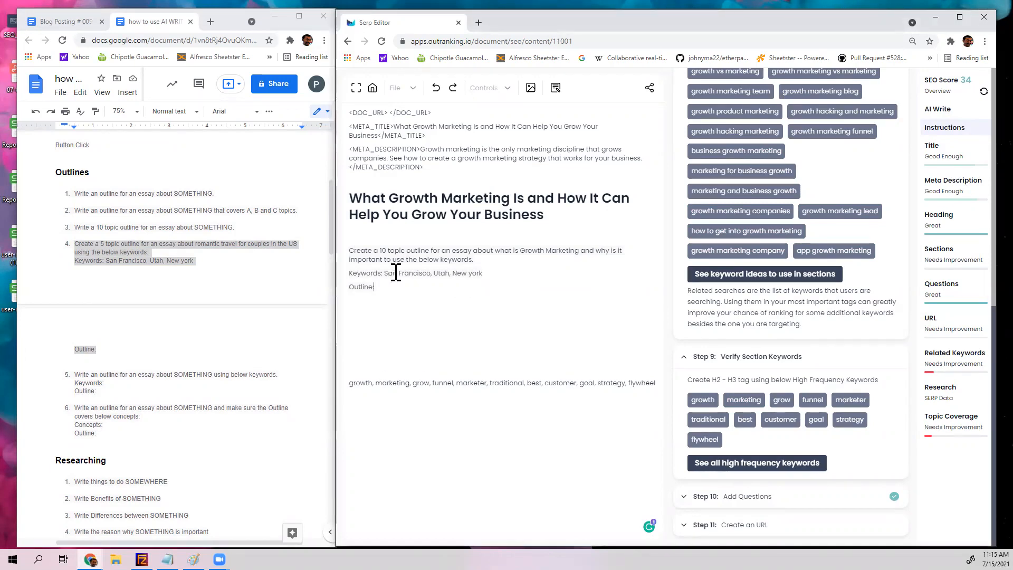
drag(350, 250, 476, 260)
click(382, 288)
Step: Replace "to use" with "using" before "the below keywords" in the prompt sentence
click(404, 260)
key(BackSpace)
key(BackSpace)
key(BackSpace)
key(BackSpace)
key(BackSpace)
key(BackSpace)
key(BackSpace)
text(using)
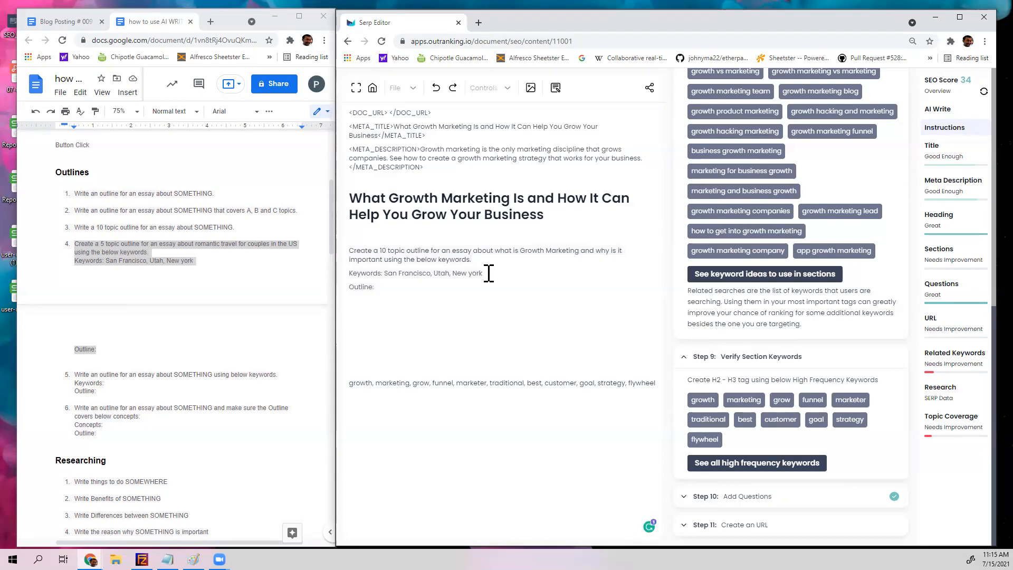
Step: Replace the sample place names after "Keywords:" with the list of growth marketing keywords copied from the line further down
drag(657, 383, 352, 384)
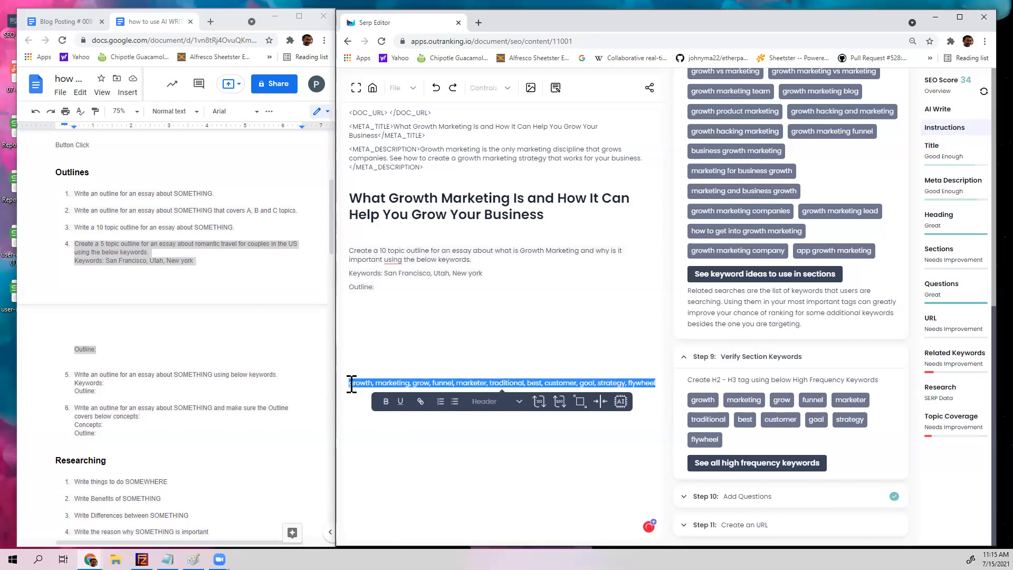
key(ctrl+c)
drag(482, 273, 385, 273)
key(ctrl+v)
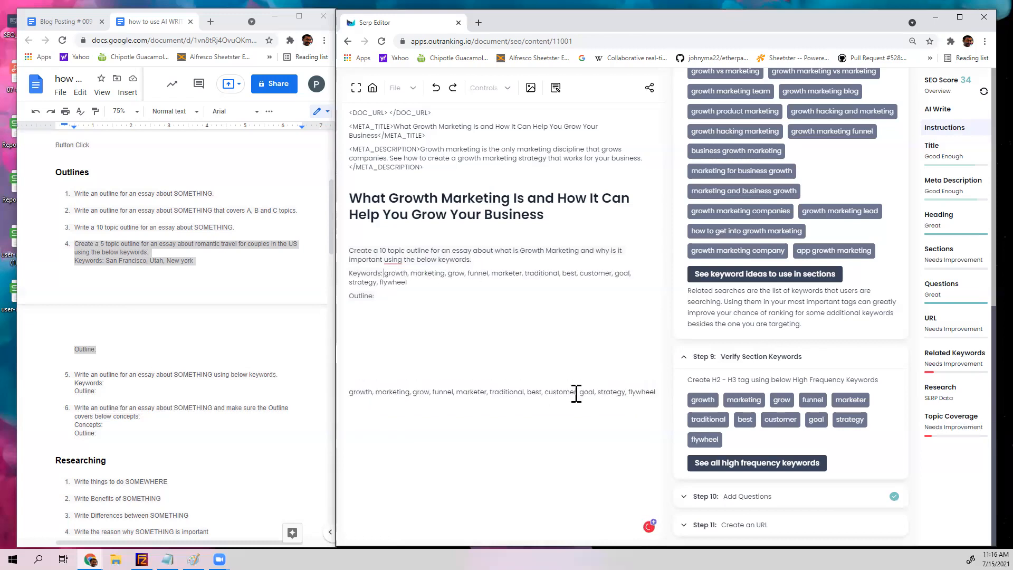
Step: Add a "1." list start below "Outline:" and try to run the prompt as an AI command
click(379, 309)
key(Return)
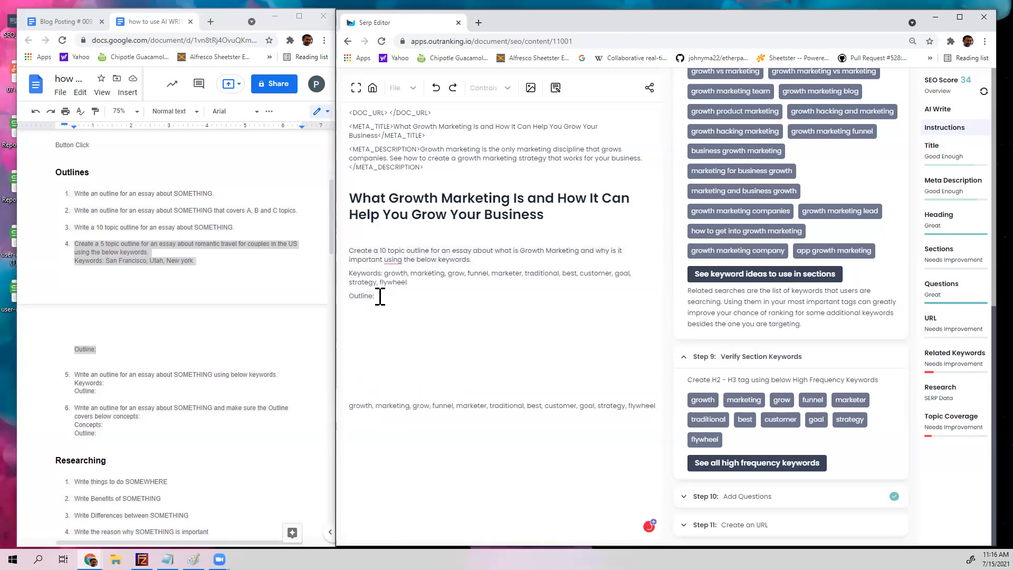
text(1.)
key(BackSpace)
text(1)
drag(373, 294, 350, 252)
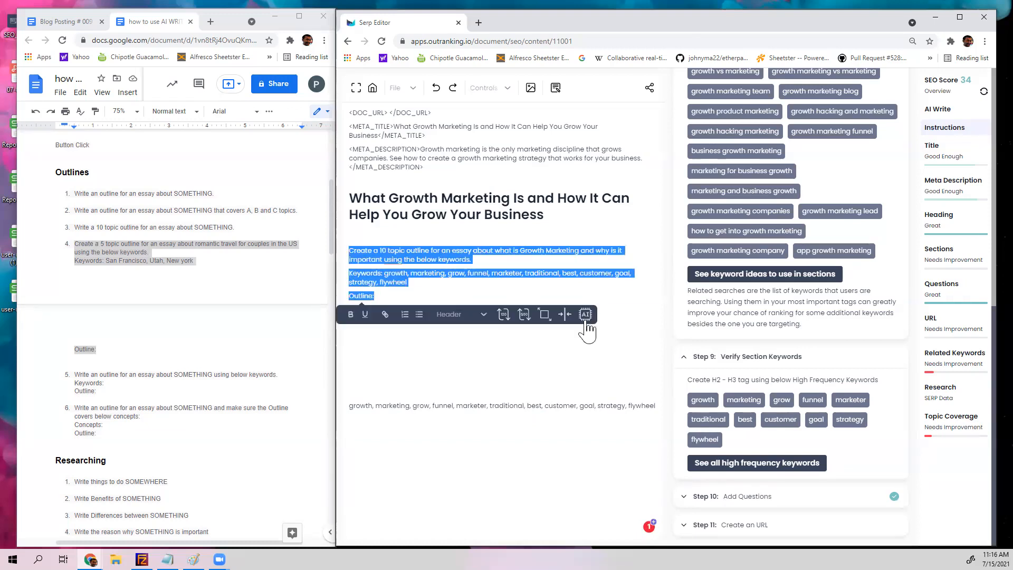
click(586, 318)
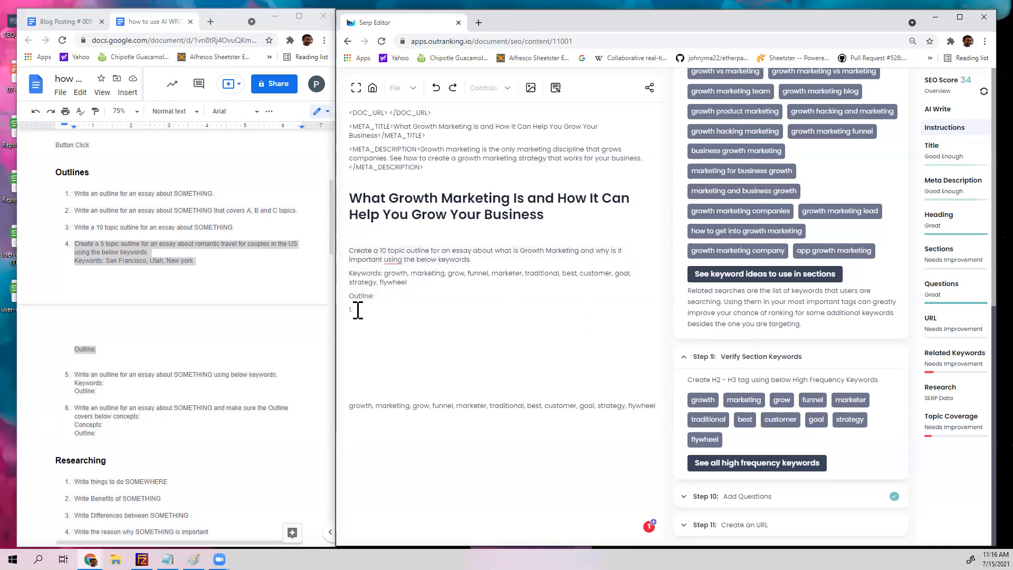
right_click(351, 259)
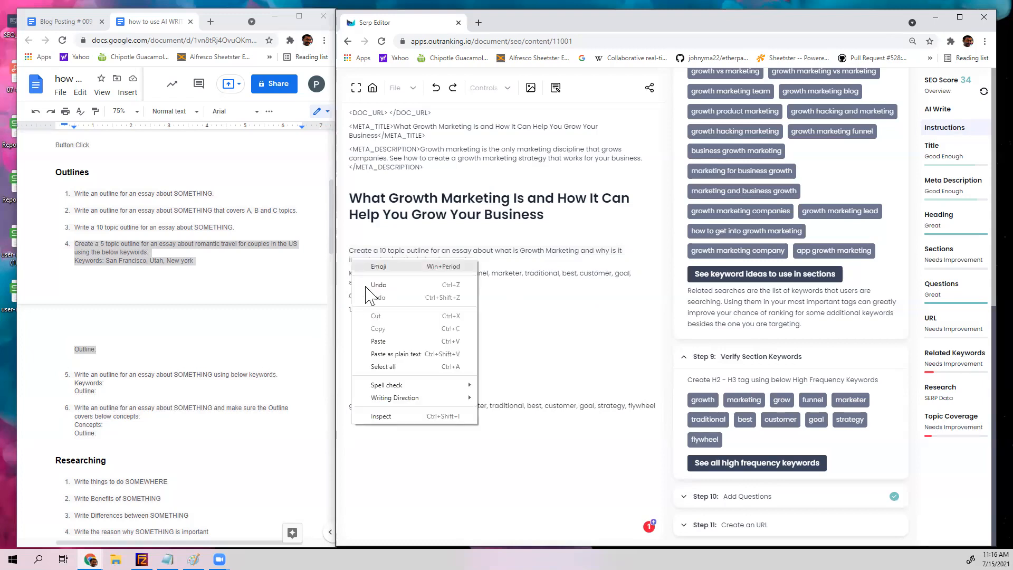
click(523, 324)
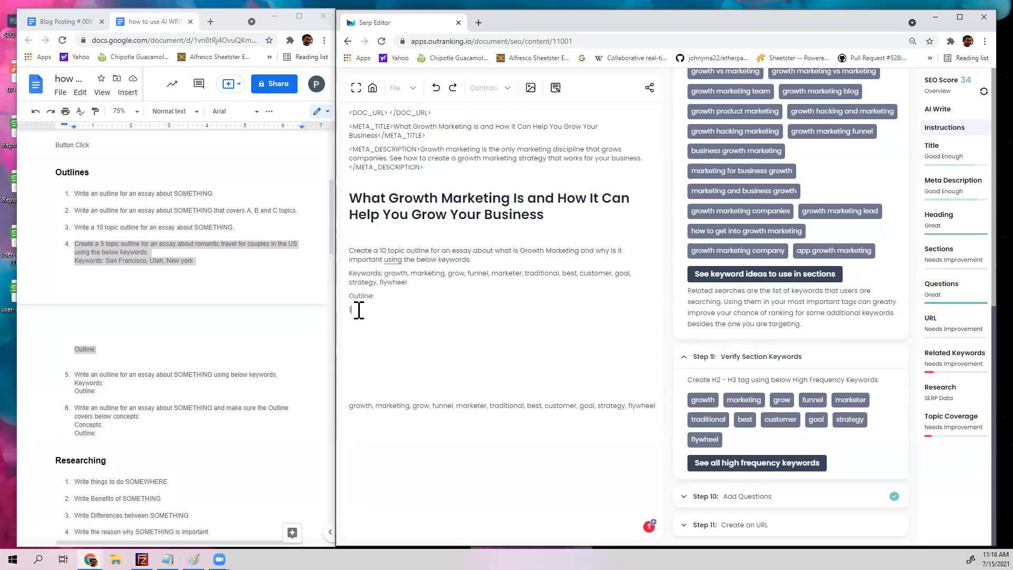
Step: Replace the "1." list start with "-" and run the whole prompt as an AI command
key(BackSpace)
drag(363, 311, 347, 254)
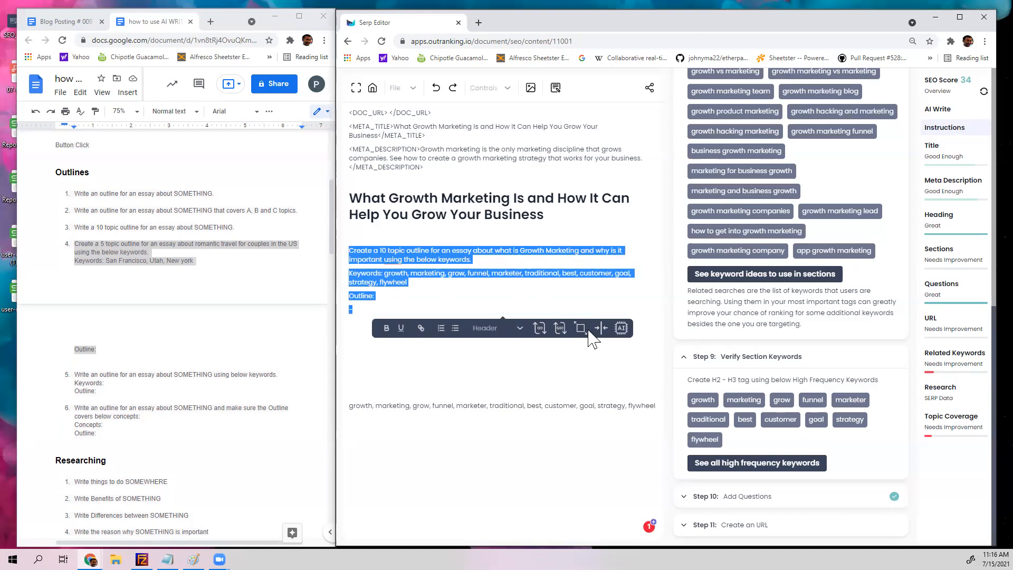
click(625, 331)
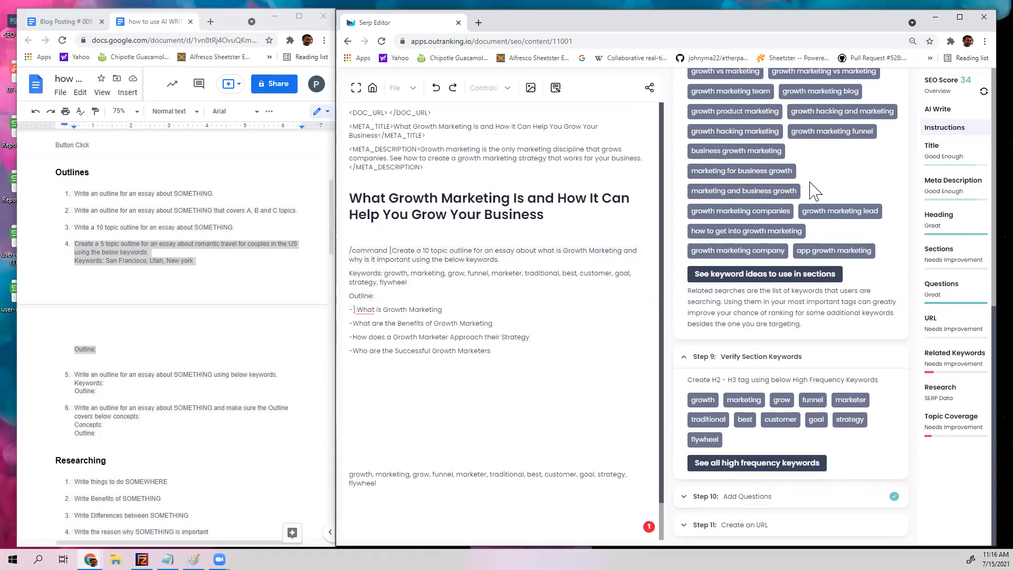
Step: Start a new "-" line after the last generated topic and have AI Write continue the outline
click(938, 109)
scroll(800, 167, up, 3)
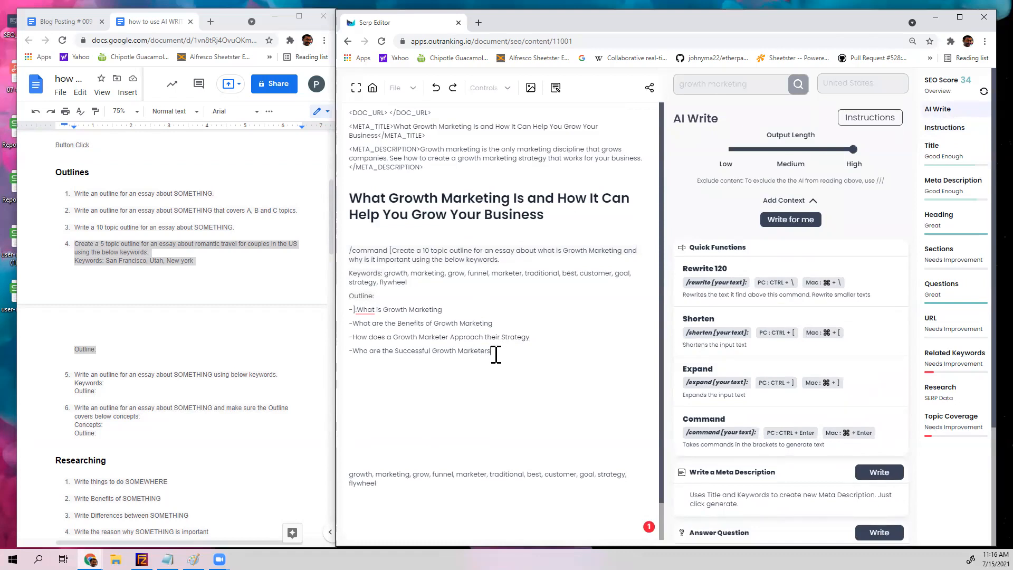
key(Return)
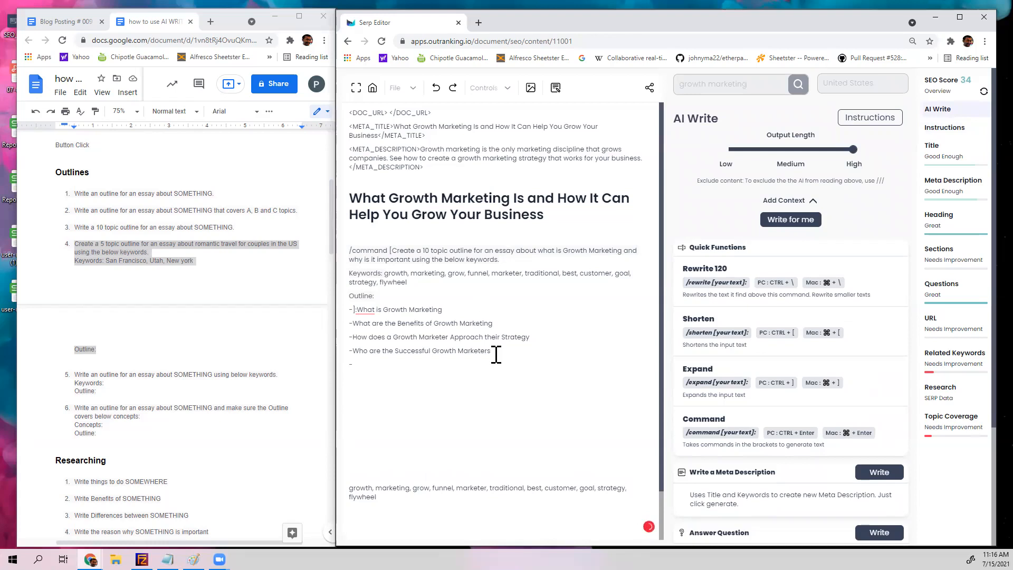
click(813, 224)
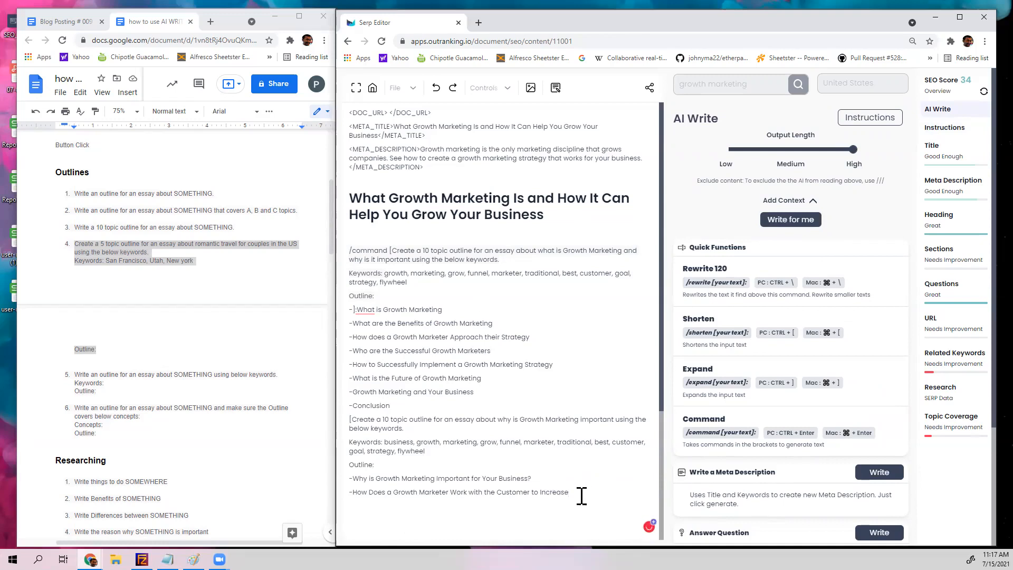
Step: Delete the generated topics and the repeated prompt text that follow the first "-"
key(ctrl+z)
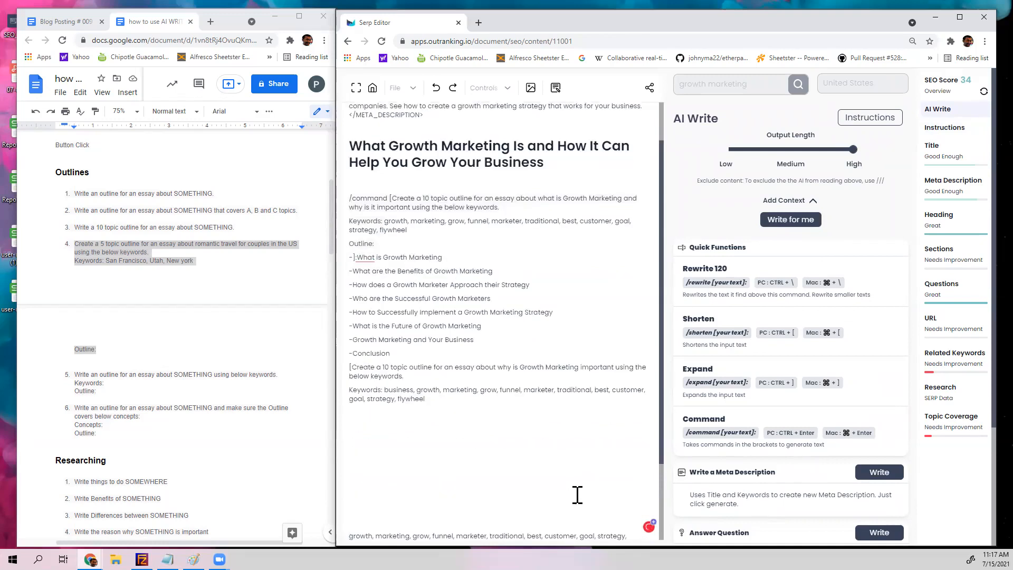
drag(435, 399, 355, 257)
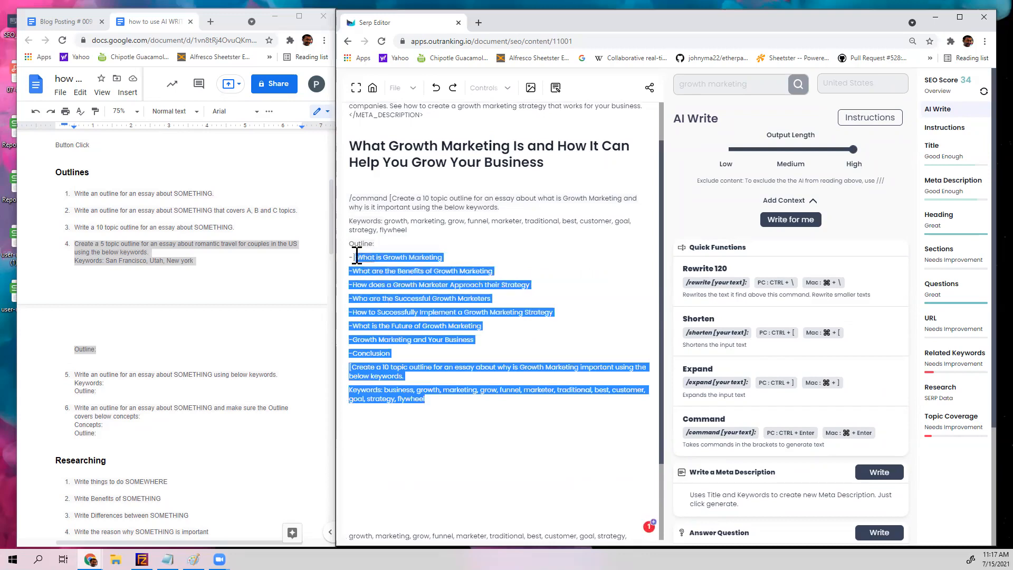
key(BackSpace)
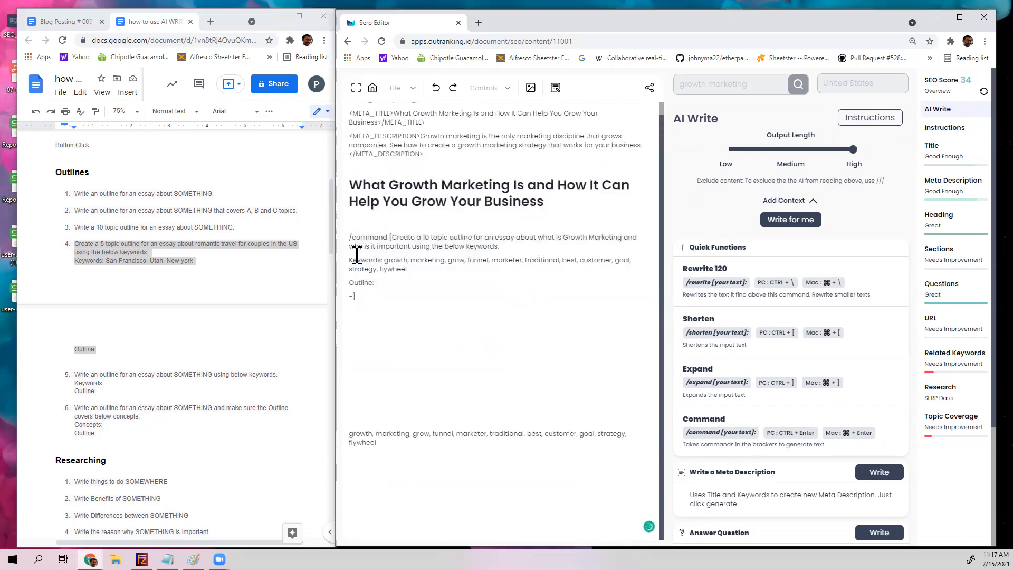
Step: Remove the leftover command text and brackets from the prompt and run it again as an AI command
drag(394, 237, 349, 238)
key(BackSpace)
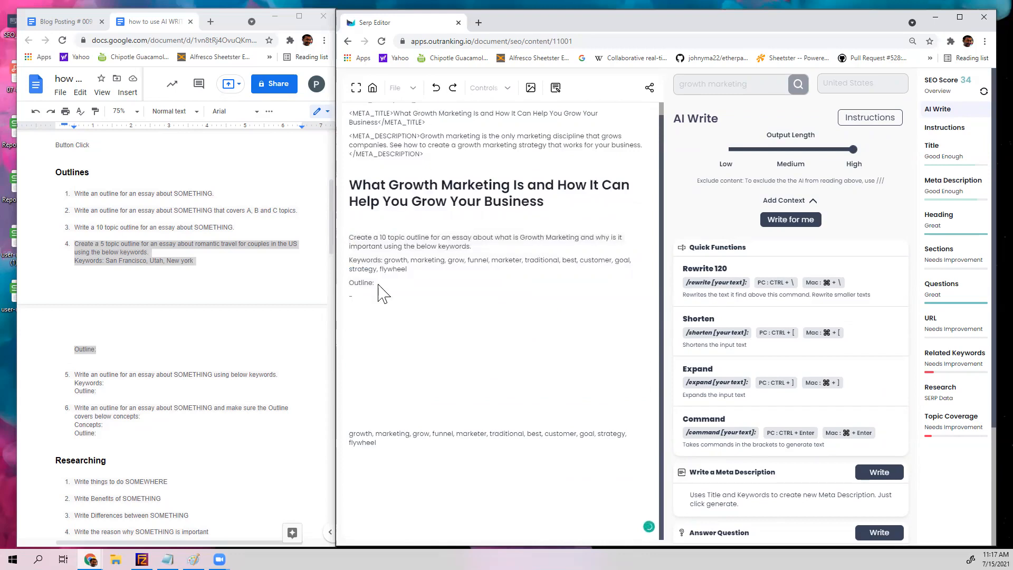
click(358, 296)
key(ctrl+Return)
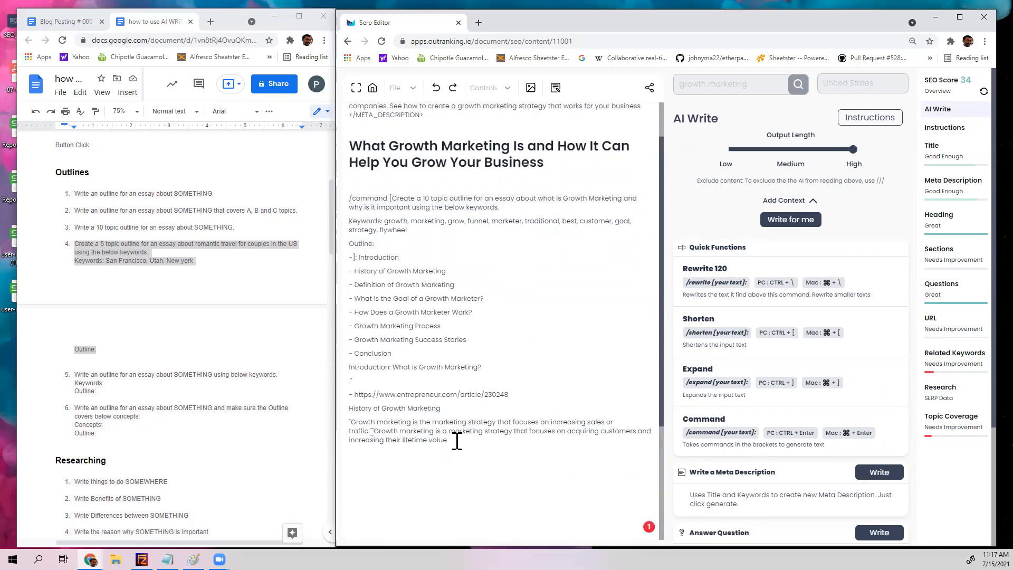
Step: Delete all generated text below "Outline:", including the "-" list start
right_click(422, 403)
click(383, 336)
right_click(397, 306)
click(359, 257)
drag(358, 257, 490, 455)
key(BackSpace)
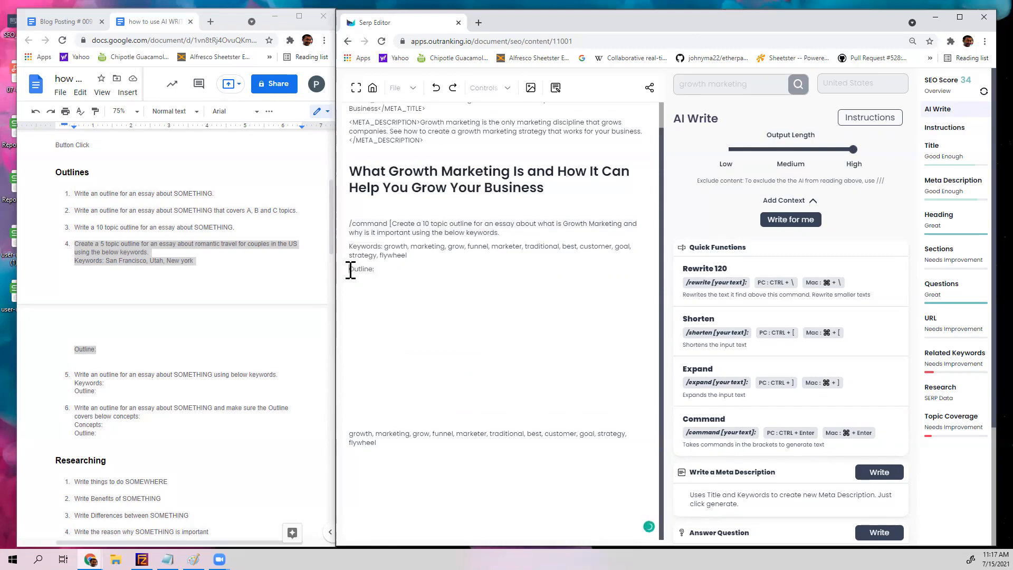
Step: Reword the "Outline:" line as "10 topic Outline using Keywords:" and add a "1." list start below it
text(topic)
click(400, 269)
text(using keuword)
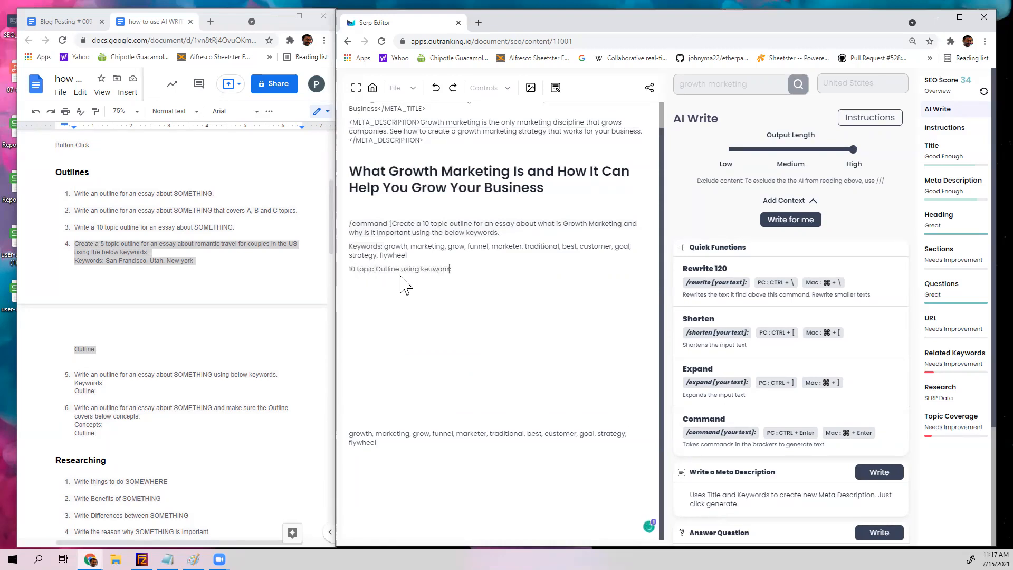
key(BackSpace)
text(ywords:)
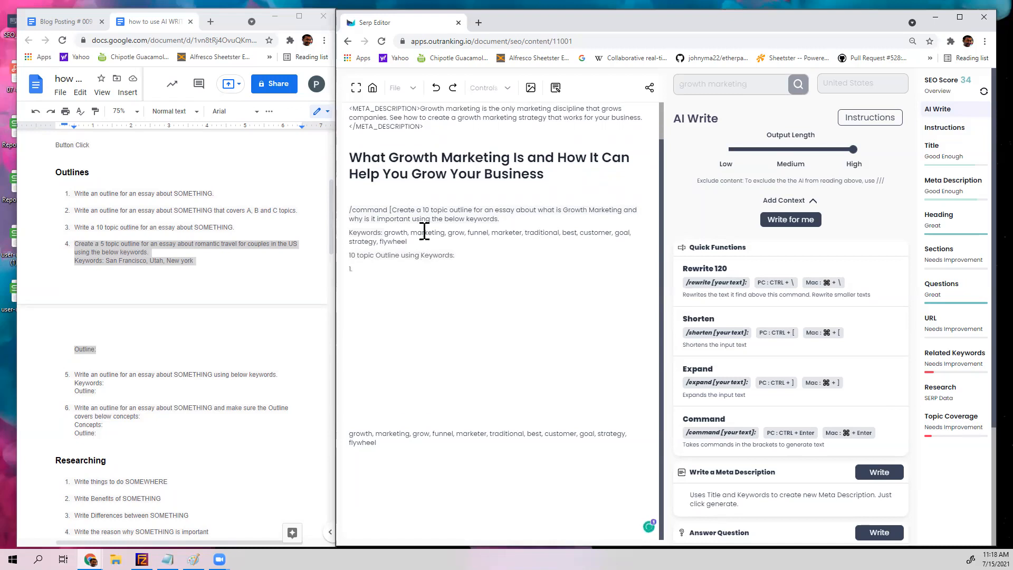
Step: Remove the leftover "/command [" text and run the reworded prompt through its "1." line as an AI command
drag(394, 211, 346, 210)
key(BackSpace)
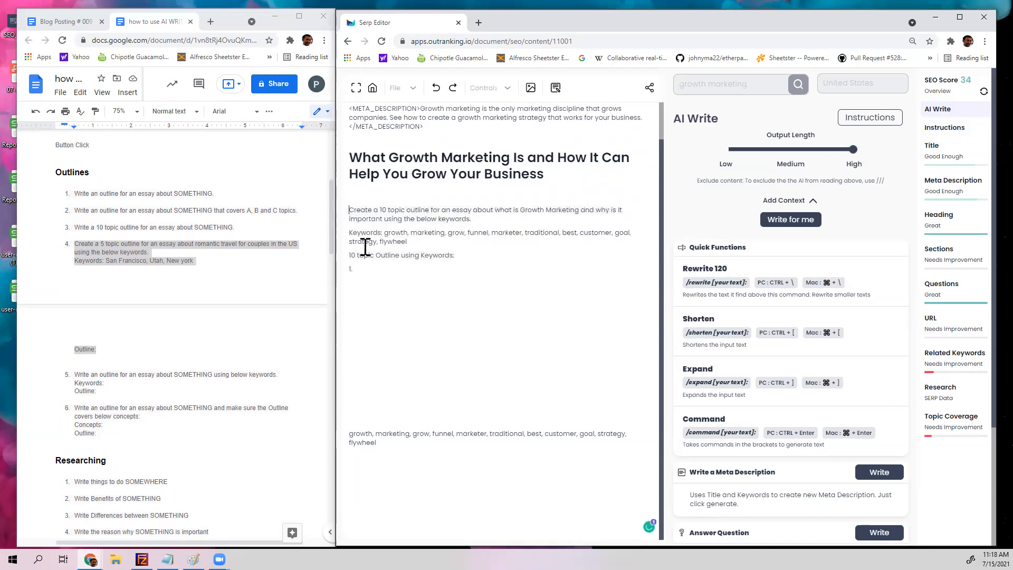
drag(351, 269, 347, 210)
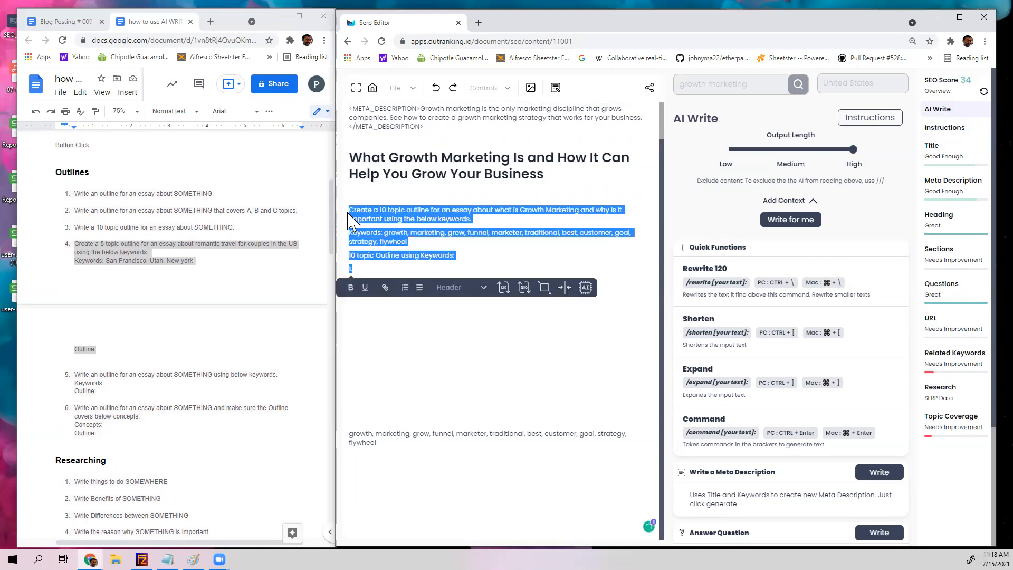
click(587, 291)
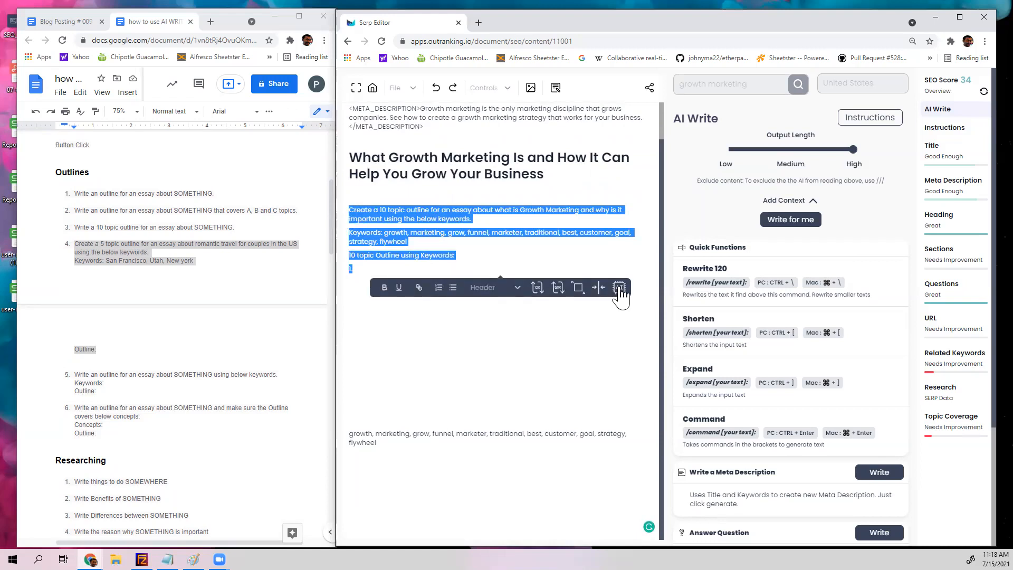
click(619, 289)
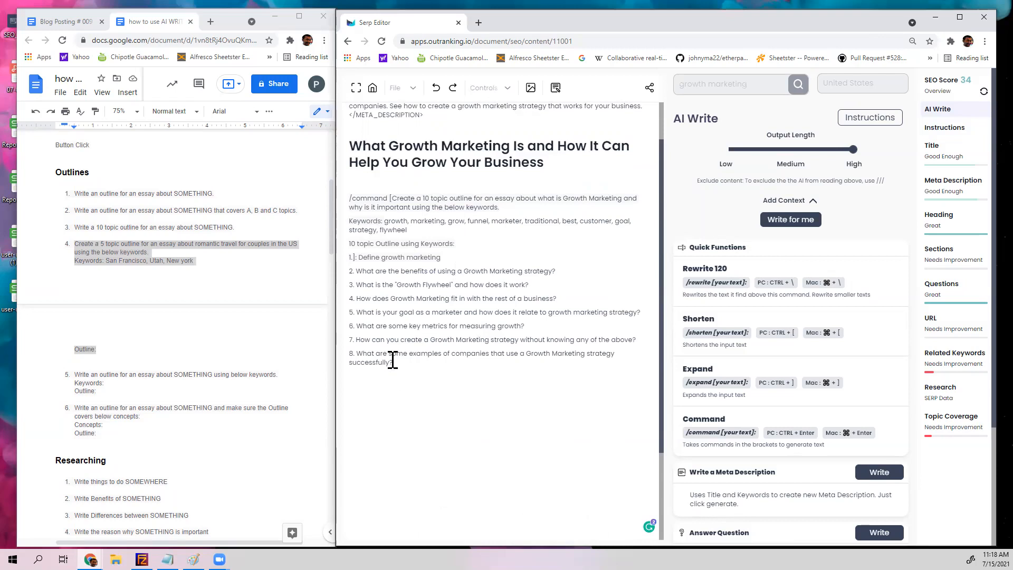
Step: Put the first generated topic on its own line, format all outline topics as Heading 2, and refresh the SEO score
drag(394, 363, 360, 260)
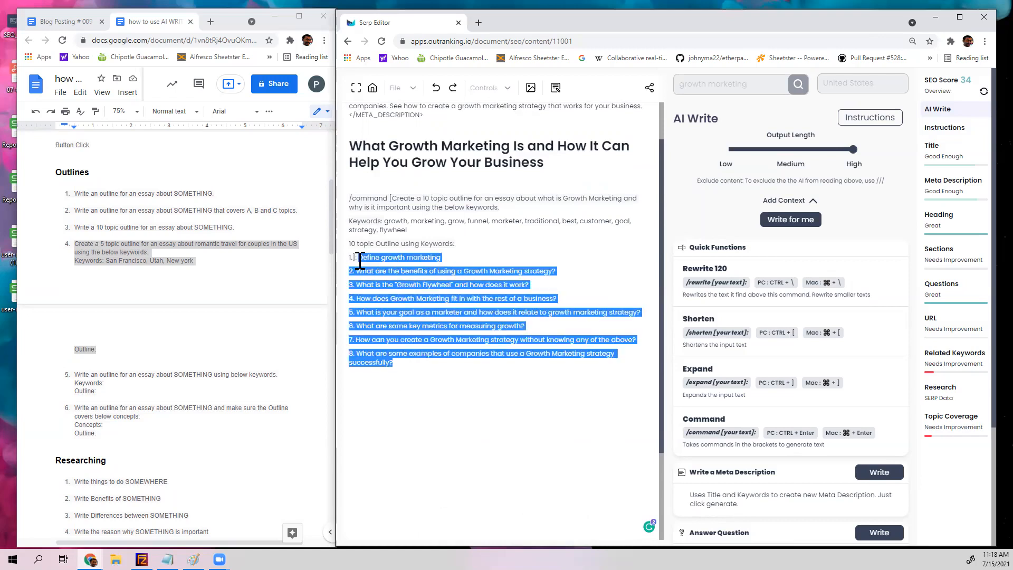
click(360, 260)
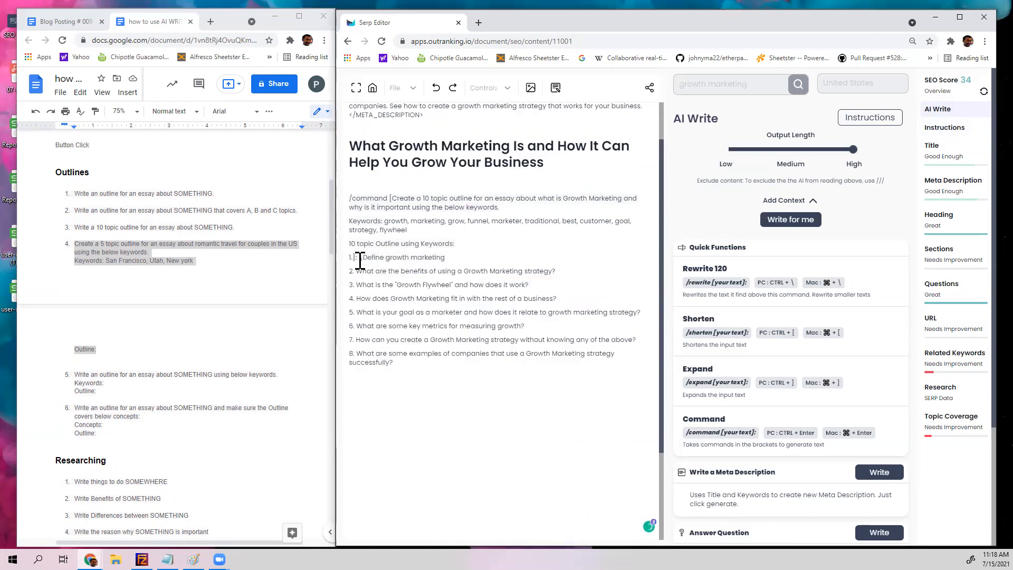
key(Return)
text(1.)
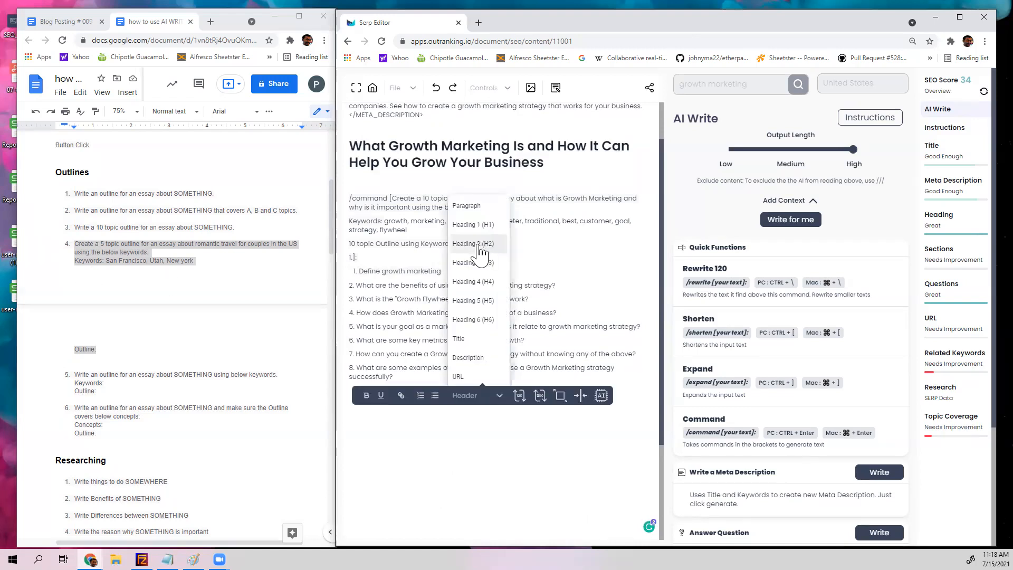
click(477, 245)
click(984, 92)
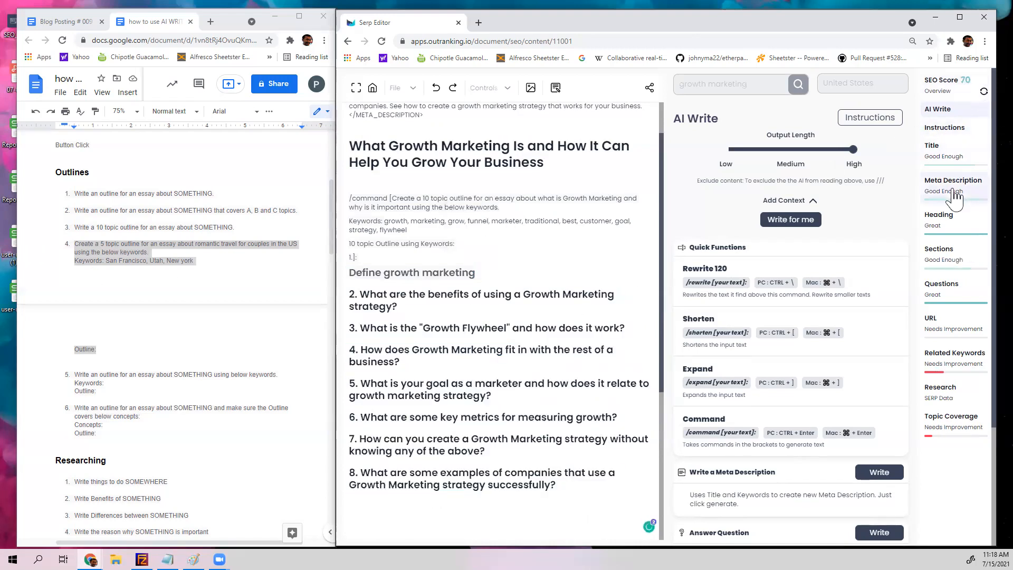
Step: Review the related keywords and the Step 9 section keyword check in the optimization instructions
click(947, 128)
scroll(791, 248, down, 10)
scroll(794, 251, down, 1)
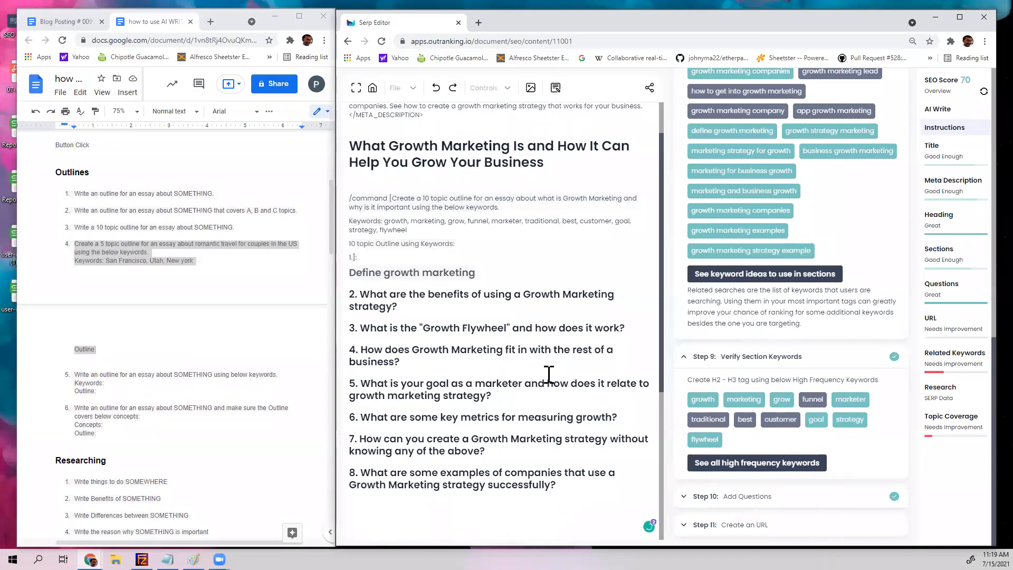
Step: Delete the generated topic headings and the "/command [ ]" wrapper, keeping the outline prompt through its "1." line
drag(557, 484, 351, 272)
key(BackSpace)
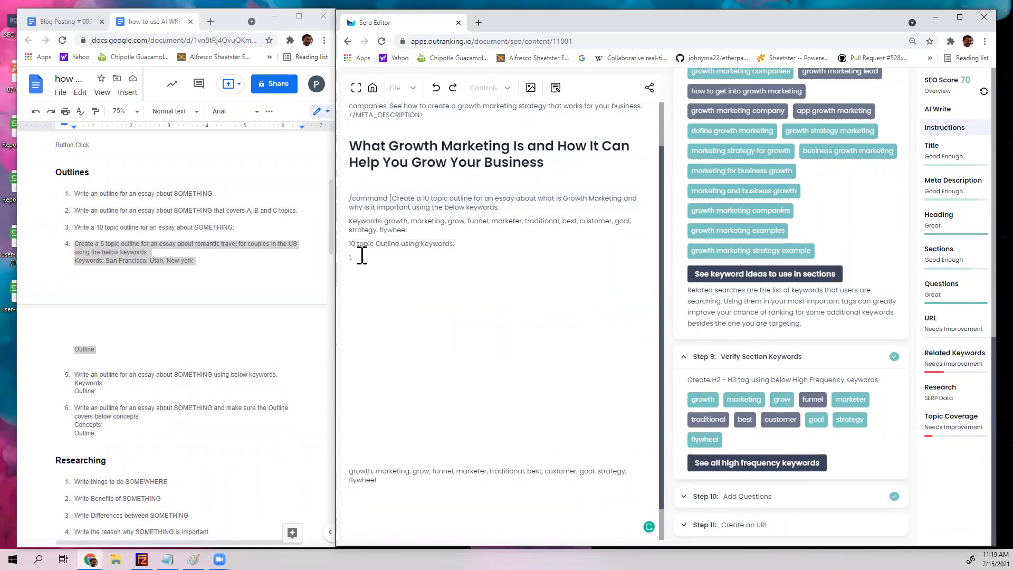
drag(391, 198, 348, 199)
key(BackSpace)
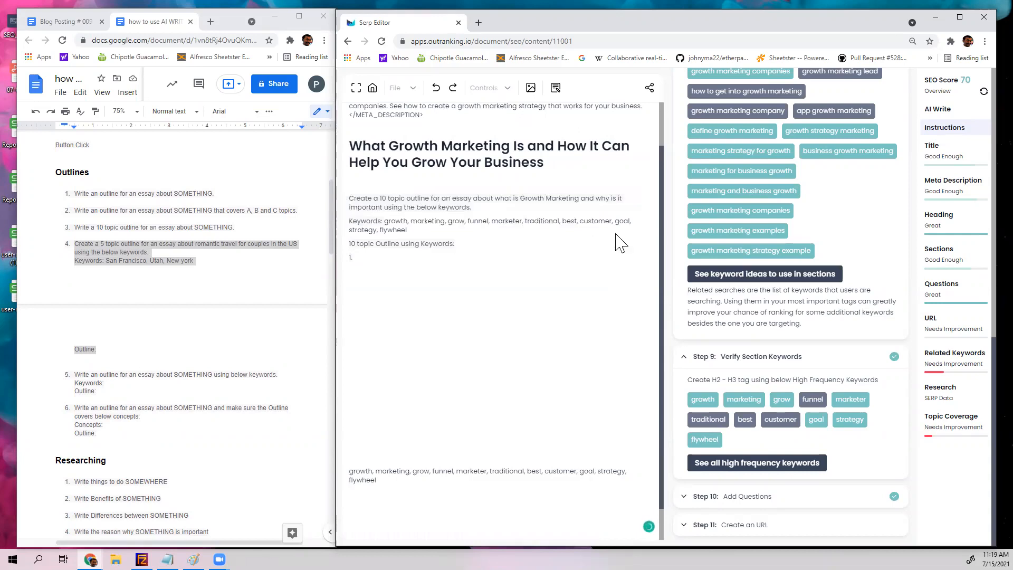
click(953, 263)
scroll(787, 174, up, 8)
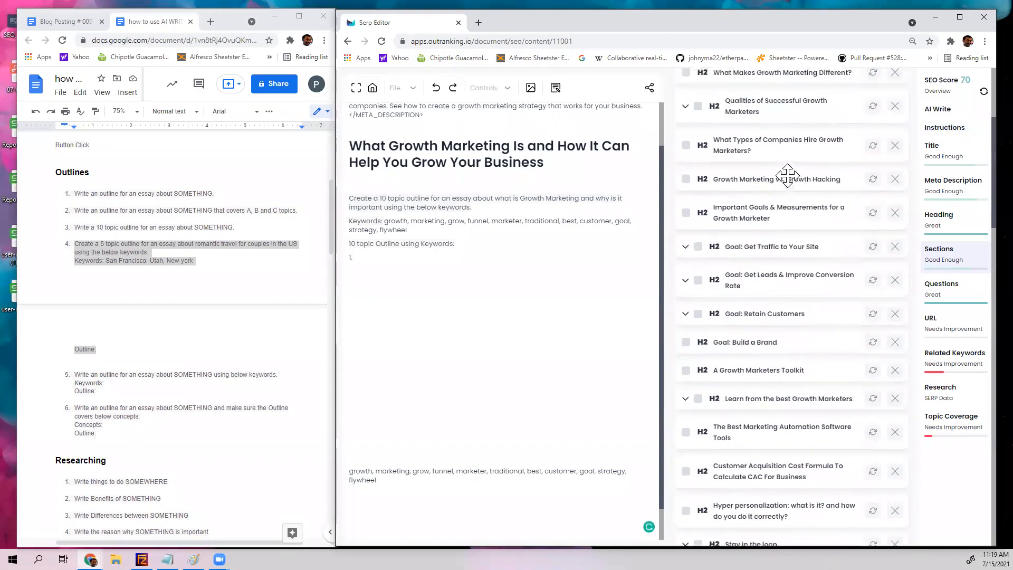
scroll(788, 174, up, 3)
click(766, 145)
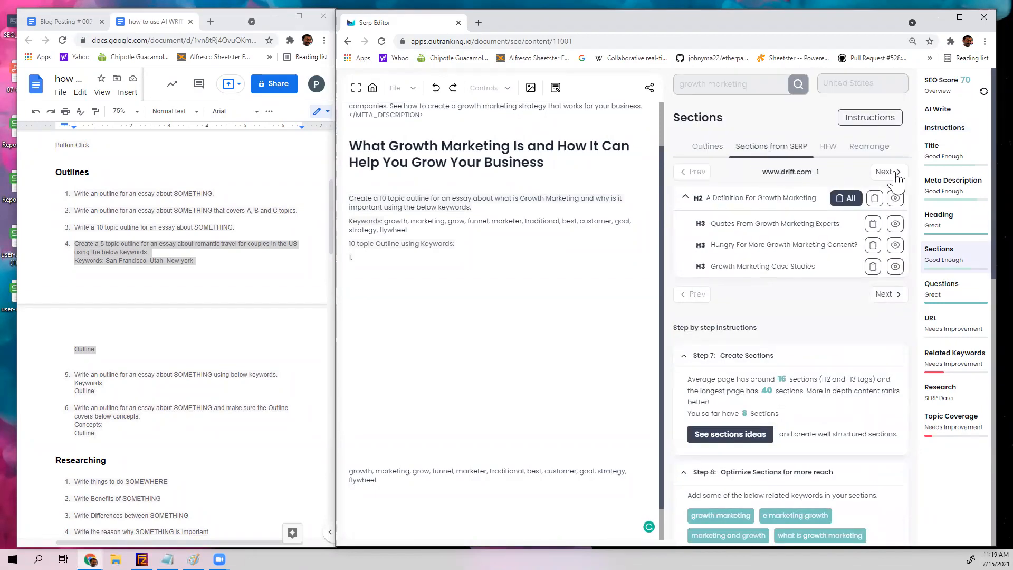
click(897, 181)
click(897, 181)
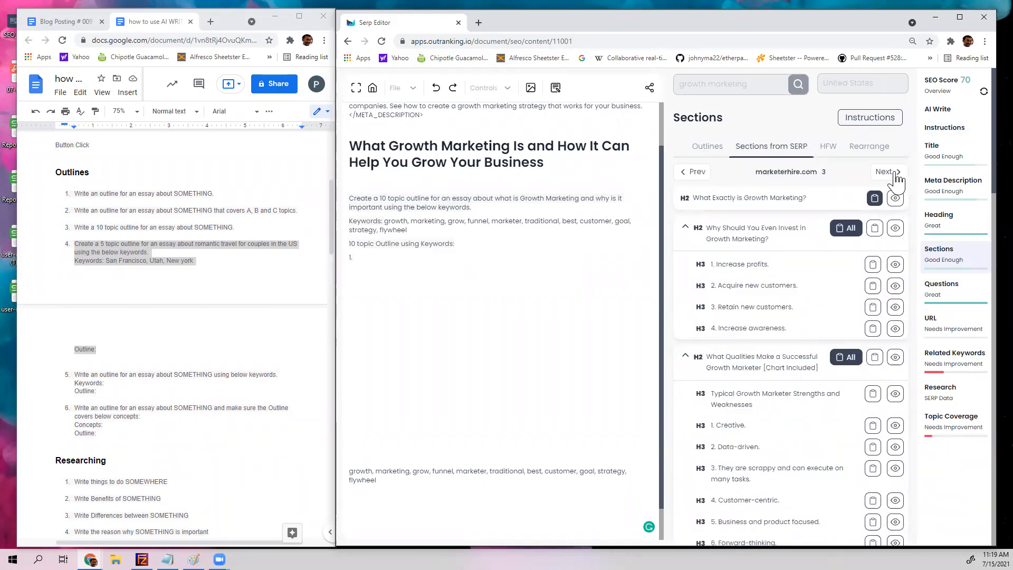
click(896, 181)
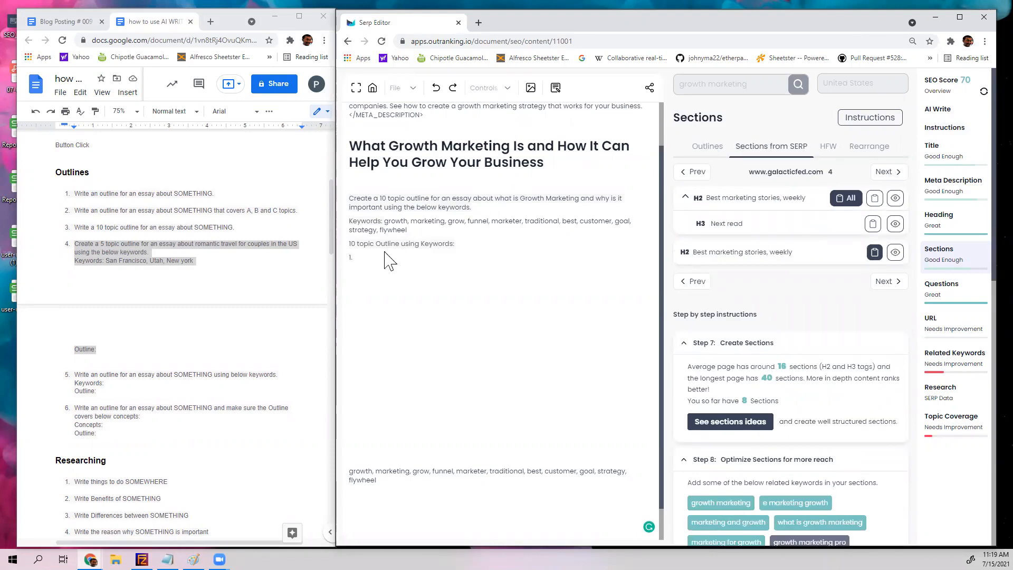
Step: Review the remaining outline prompt samples and the Researching prompts in the Google Docs prompt list
click(409, 294)
click(110, 392)
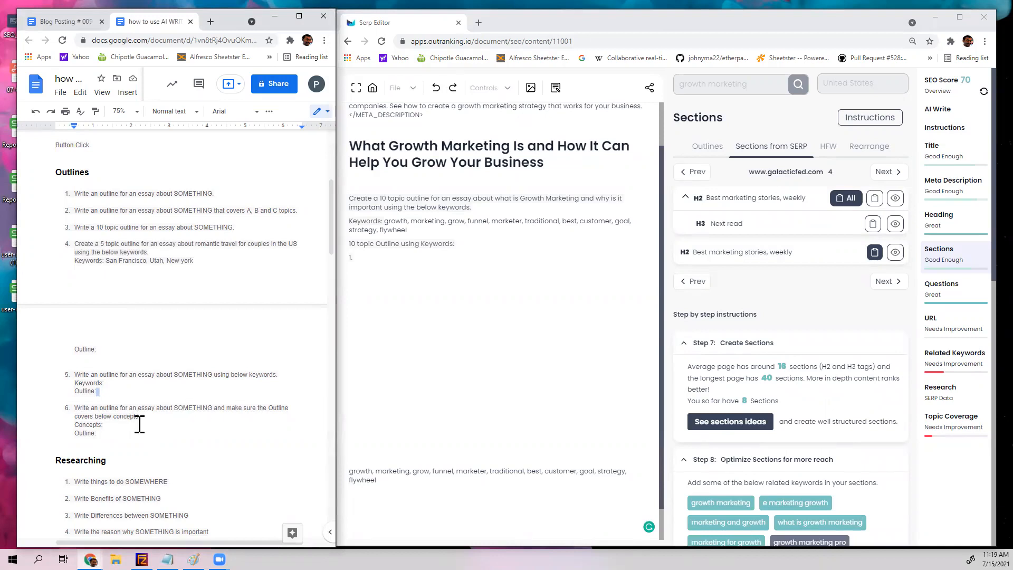
drag(377, 480, 350, 472)
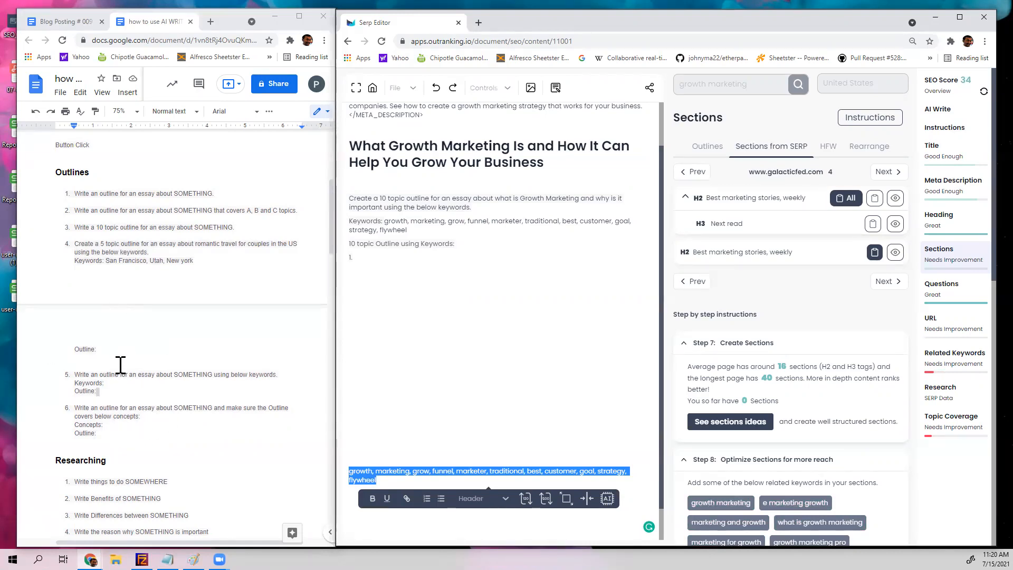
scroll(121, 364, down, 2)
click(415, 349)
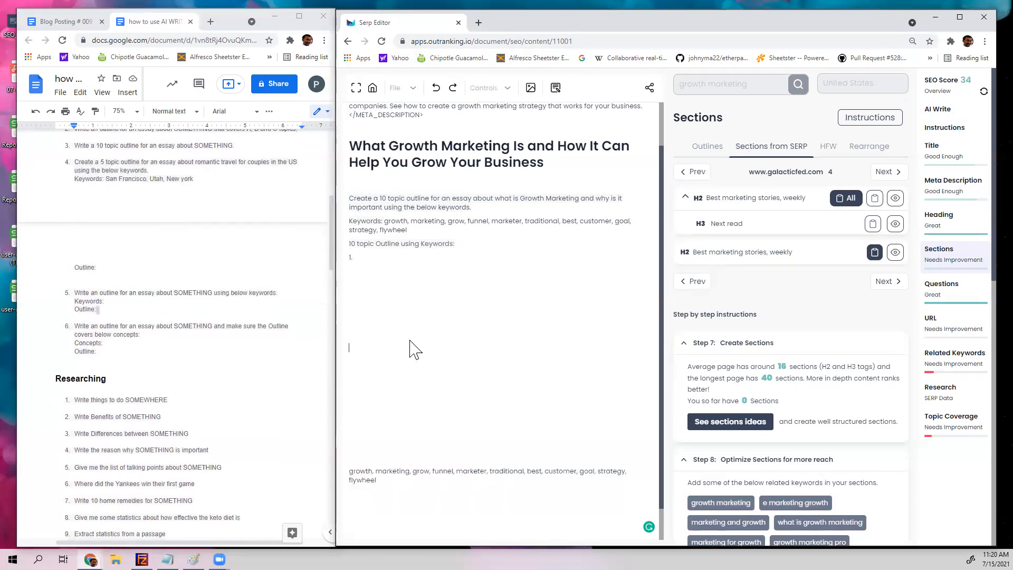
scroll(194, 378, down, 1)
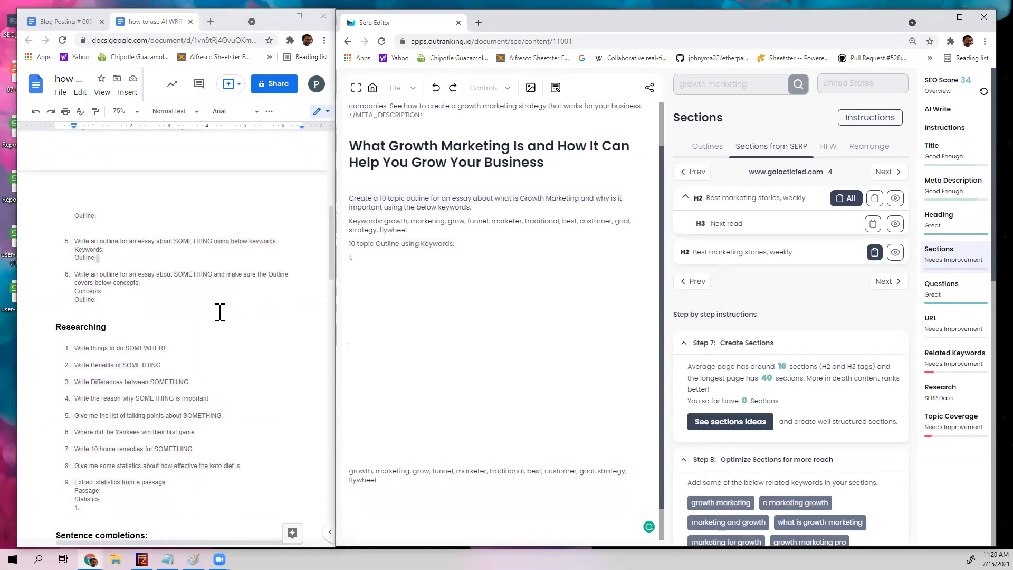
scroll(174, 316, down, 2)
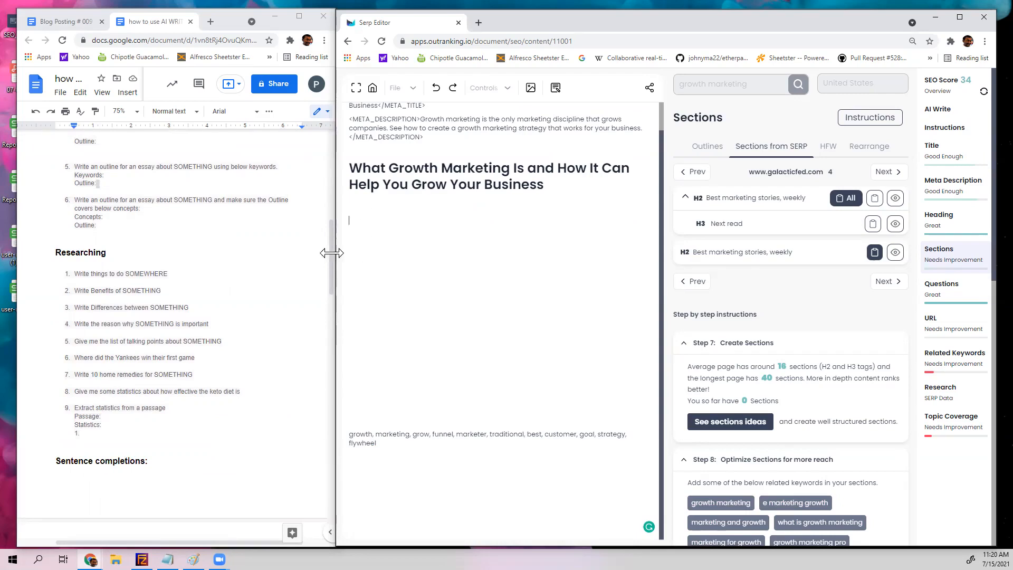
Step: Write "List some business growth strategies:" below the title, based on the People also ask questions, and run it as an AI command
click(416, 241)
text(List)
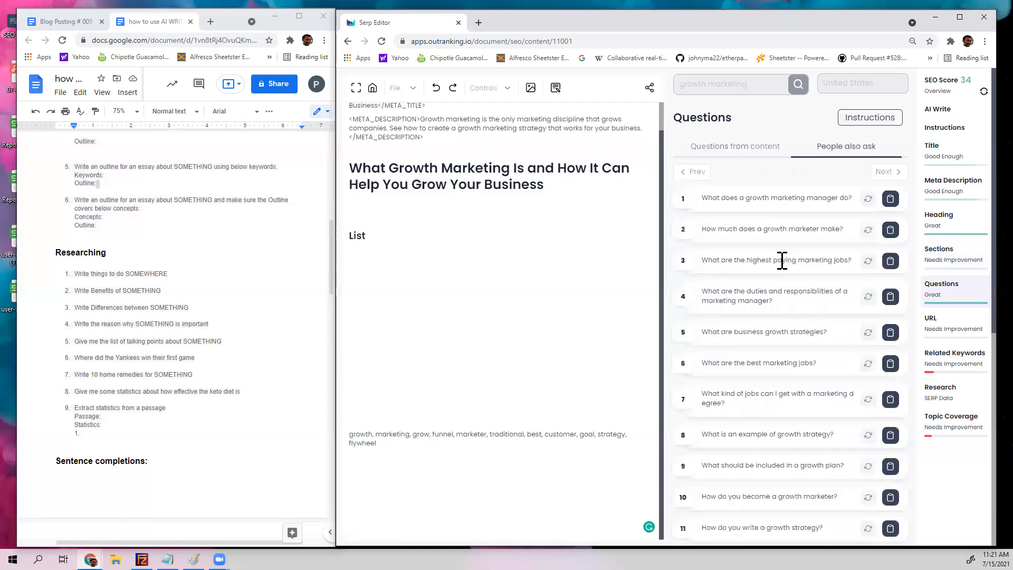
scroll(782, 259, down, 3)
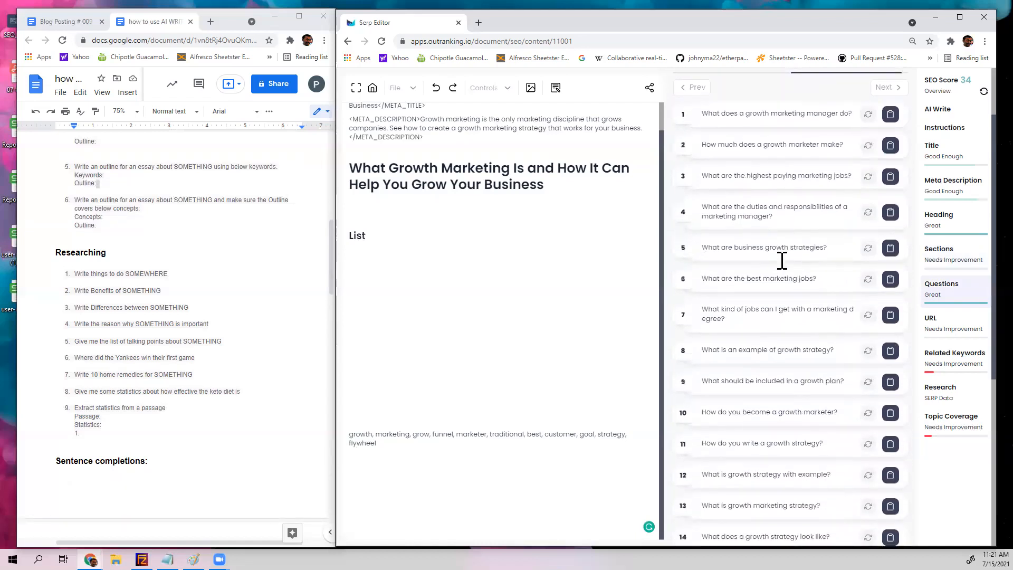
scroll(794, 255, down, 1)
scroll(794, 255, down, 1)
click(377, 236)
text(some )
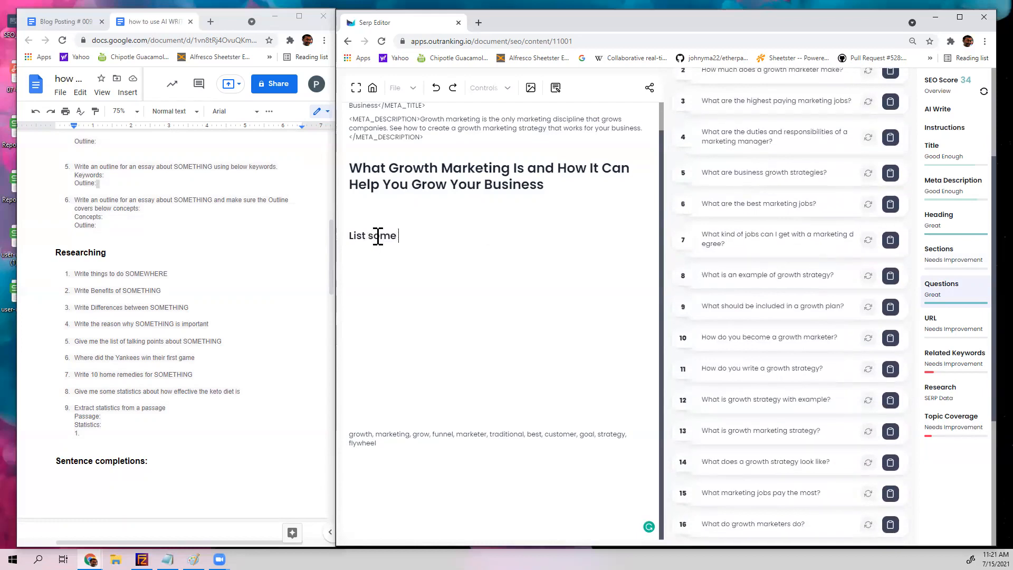
text(business growth strategies:)
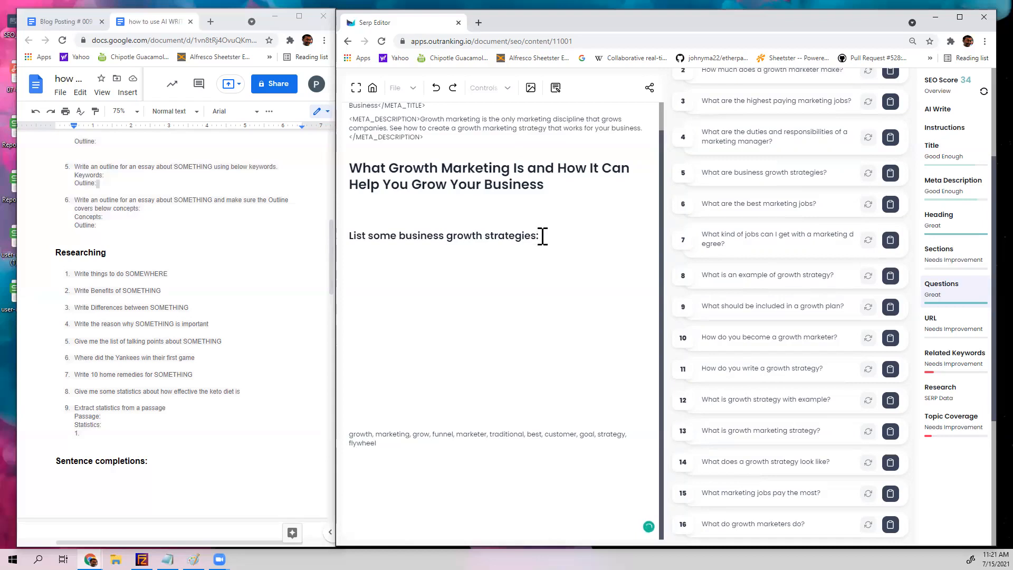
drag(543, 236, 340, 234)
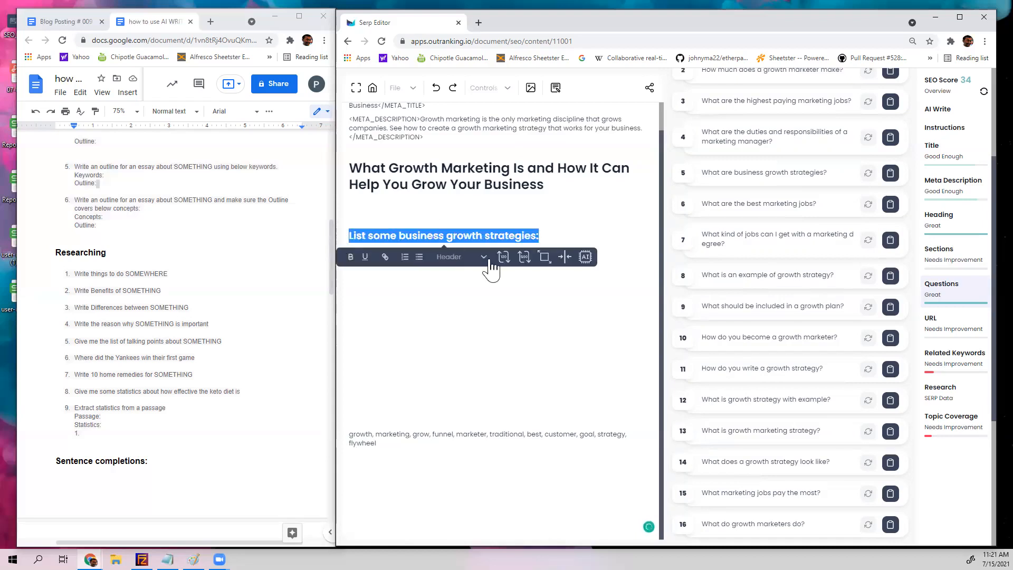
click(586, 260)
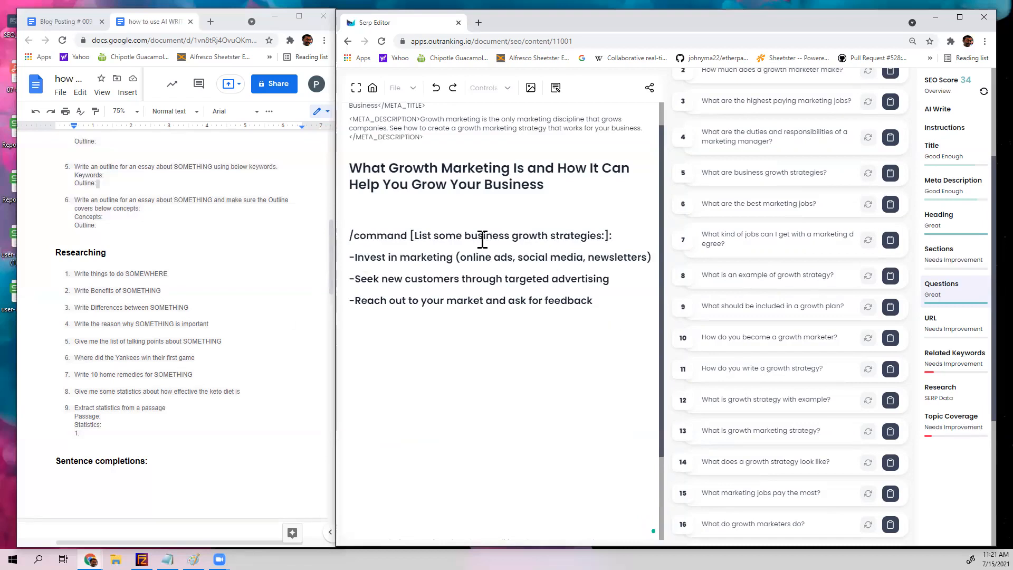
Step: Change "some" to "5" in the growth strategies prompt and regenerate the list
double_click(443, 238)
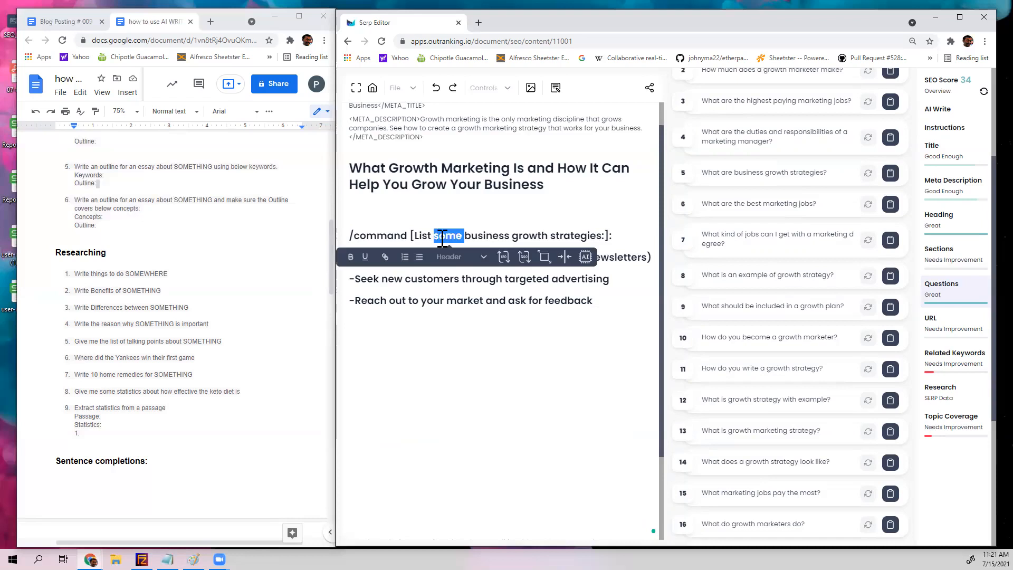
text(5)
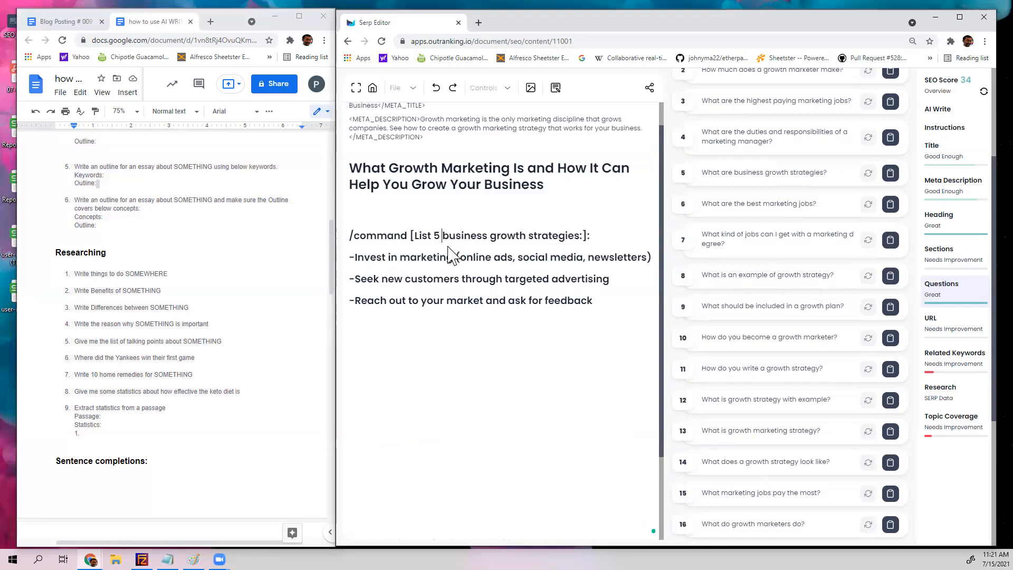
key(ctrl+z)
key(ctrl+z)
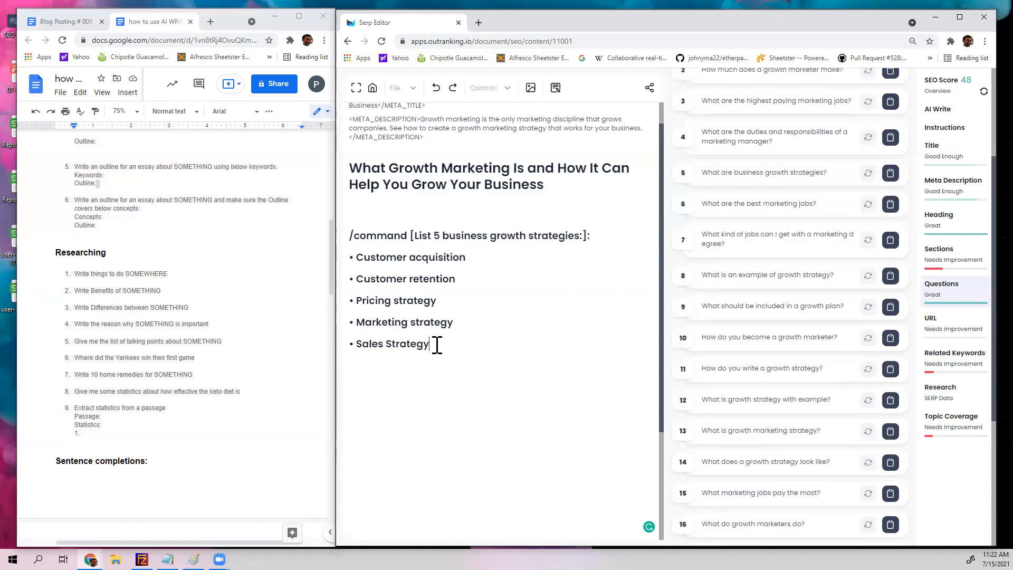
Step: Delete the growth strategies command together with its generated list and the extra blank lines
drag(441, 344, 348, 236)
key(BackSpace)
click(409, 329)
key(BackSpace)
key(BackSpace)
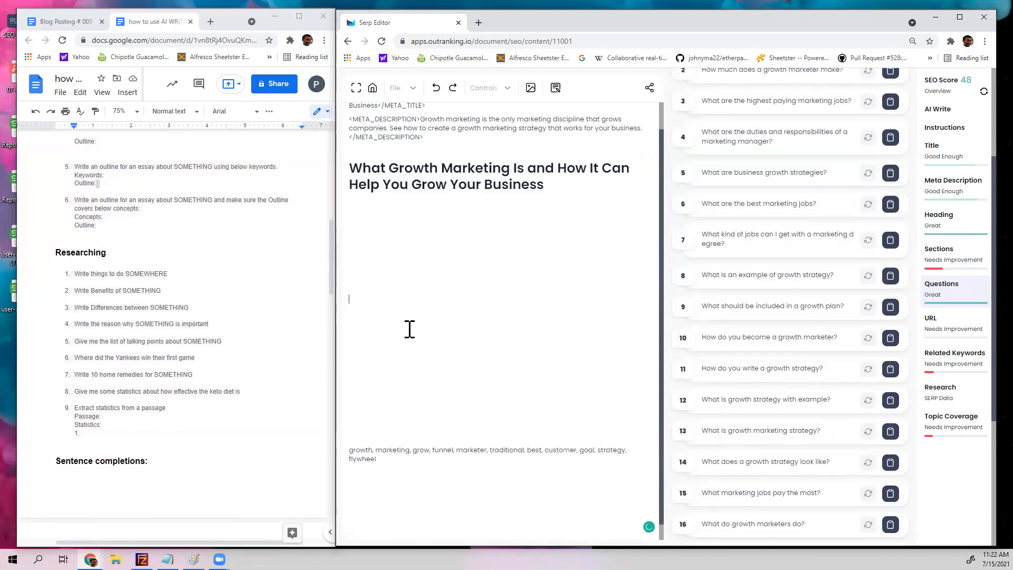
click(946, 400)
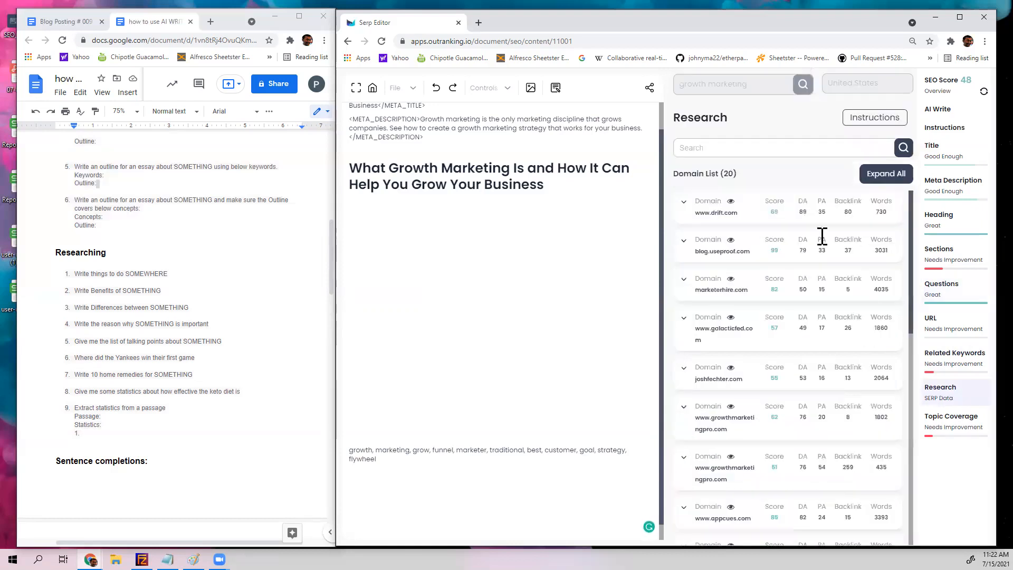
text(%)
key(Return)
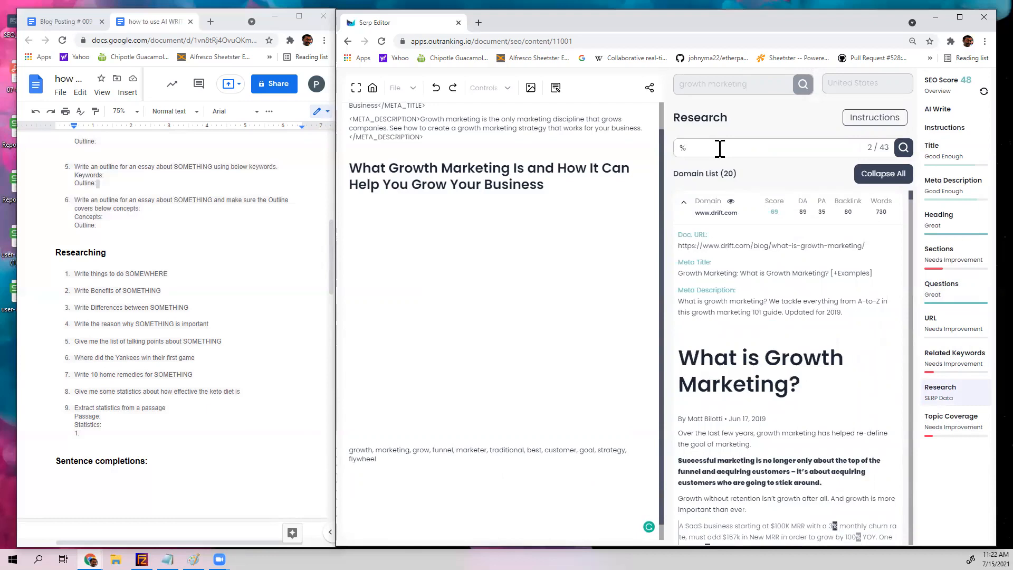
key(Return)
scroll(783, 310, up, 1)
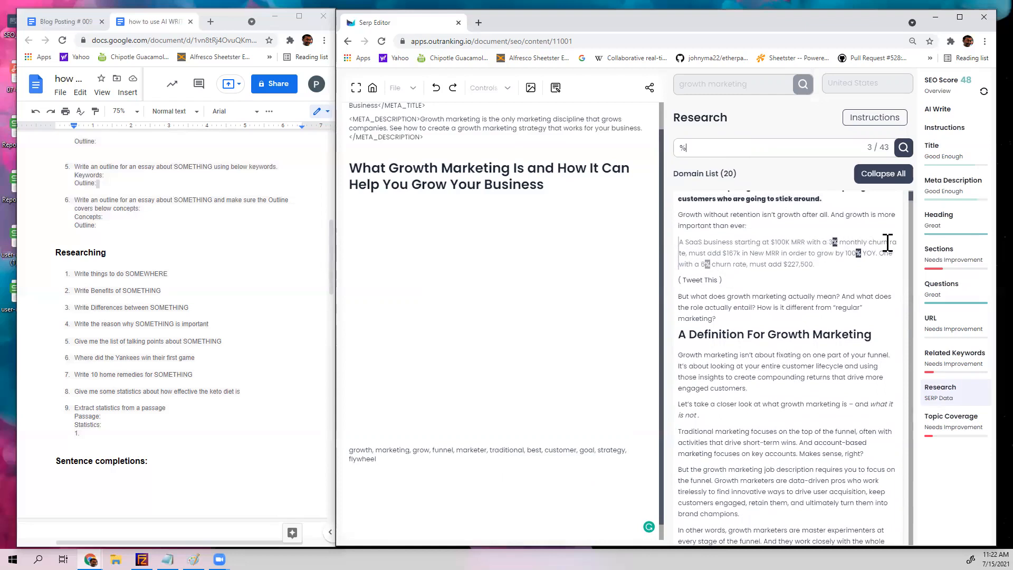
Step: Copy the statistic about a SaaS business starting at $100K MRR and paste it as plain text below the article title
drag(819, 266, 679, 248)
key(ctrl+c)
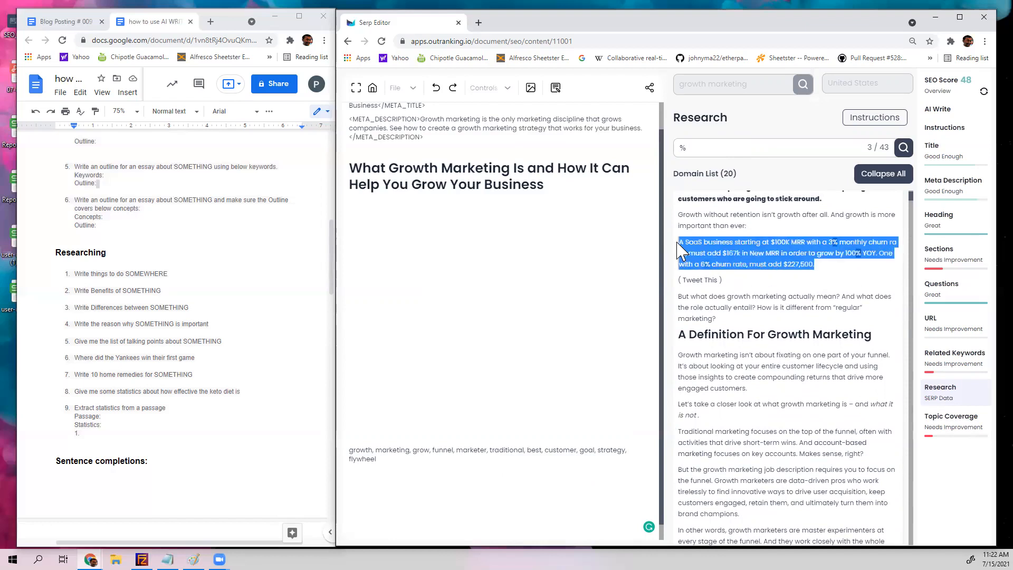
click(399, 259)
key(ctrl+v)
key(ctrl+z)
text(A SaaS business starting at $100K MRR with a 3% monthly churn rate, must add $167k in New MRR in order to grow by 100% YOY. One with a 6% churn rate, must add $227,500)
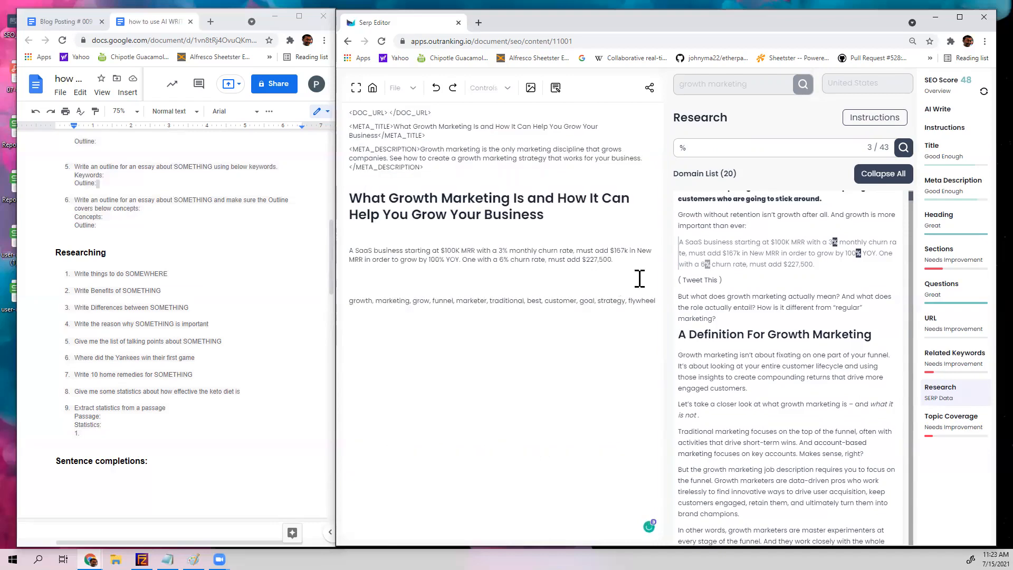
Step: Go to the next "%" match and add its sentences about the 5% lift in upgrade conversions after the SaaS statistic
key(Return)
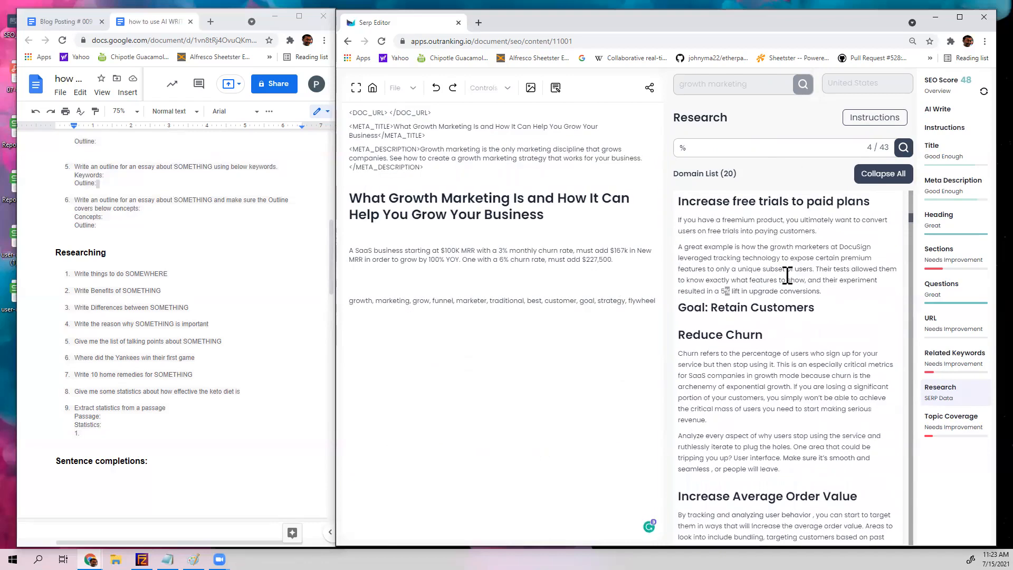
drag(815, 271, 824, 297)
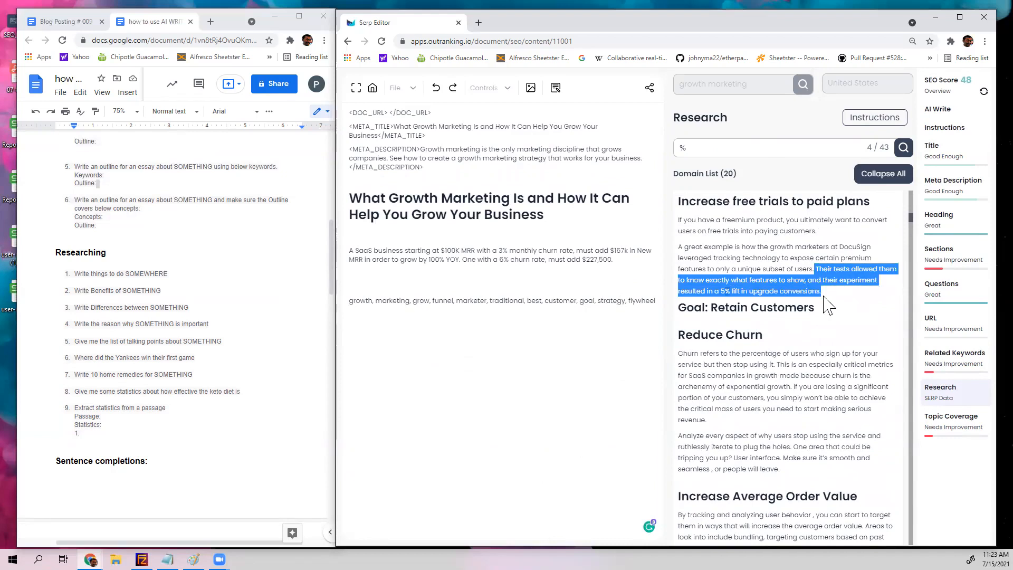
click(625, 260)
text(Their tests allowed them to know exactly what features to show, and their experiment resulted in a5% lift in upgrade conversions.)
Step: Step through the next "%" matches to the Retention paragraph and add its SaaS churn statistic after the upgrade conversions sentence
scroll(808, 351, down, 1)
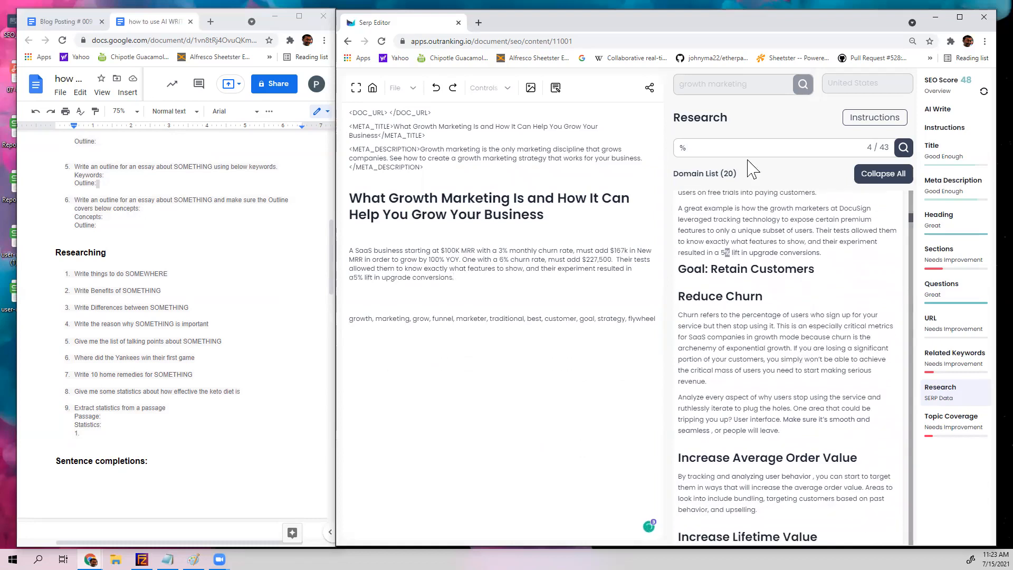
click(740, 146)
key(Return)
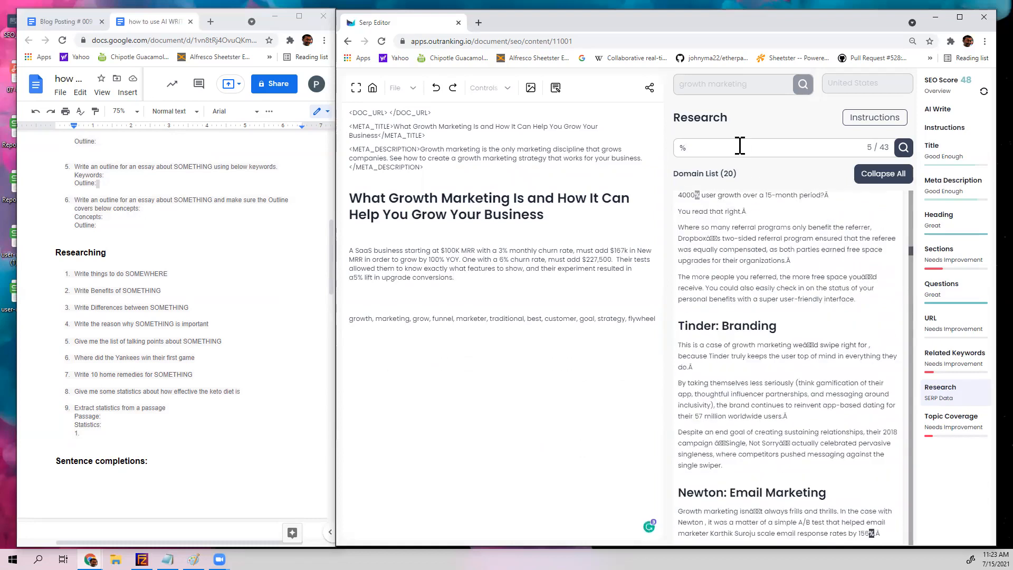
scroll(787, 321, up, 3)
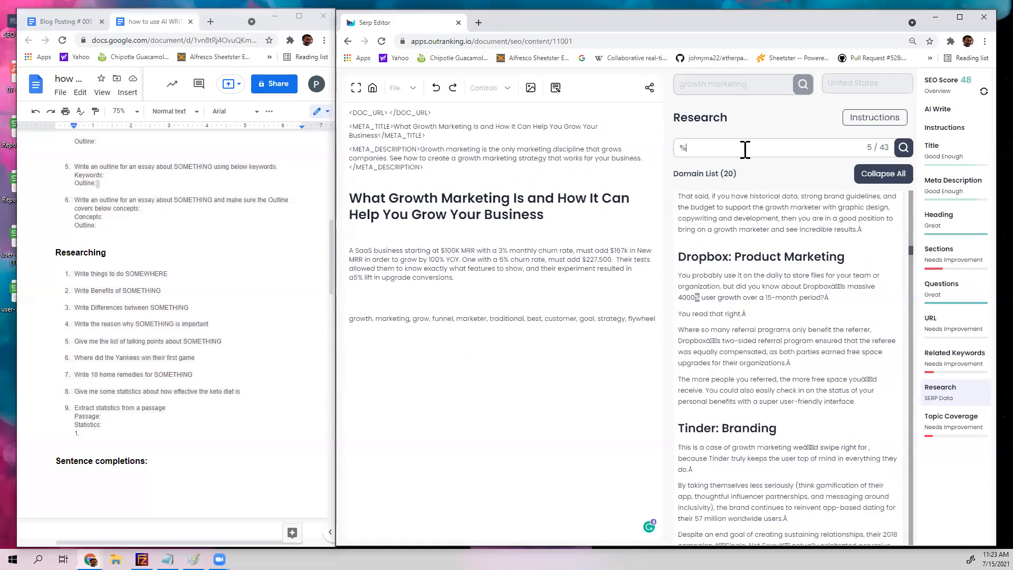
key(Return)
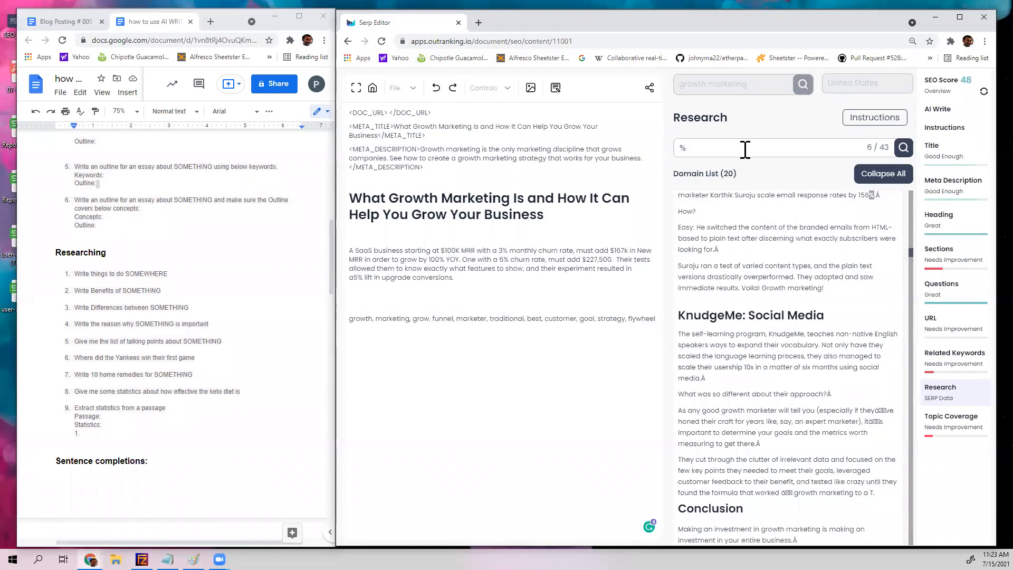
scroll(774, 285, up, 5)
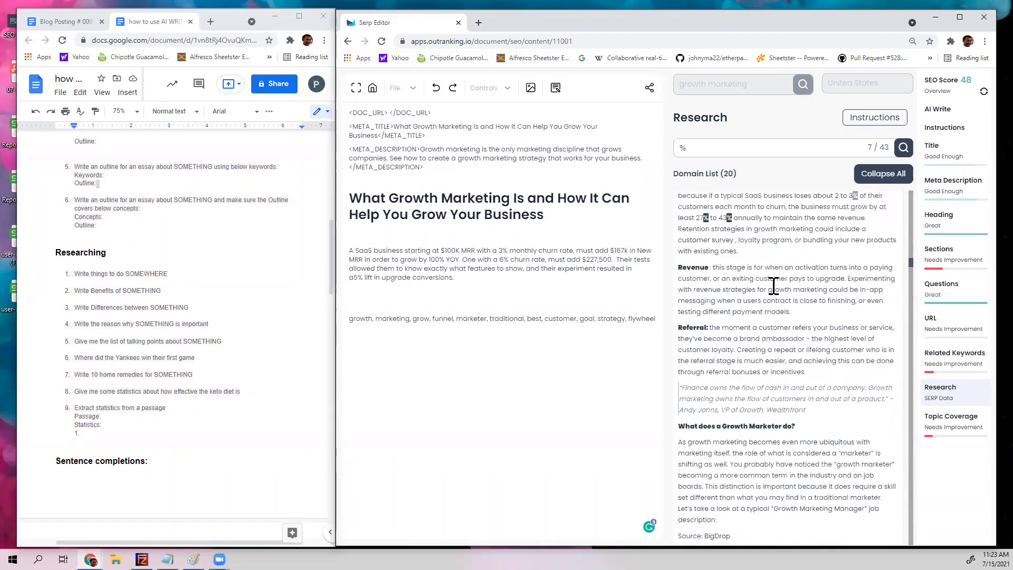
scroll(745, 256, up, 2)
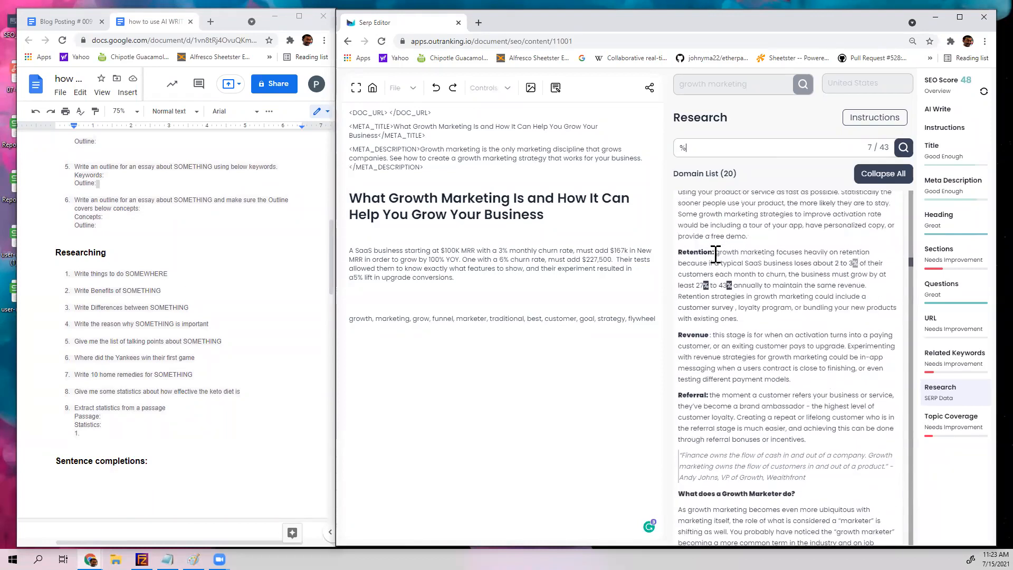
drag(715, 255, 904, 288)
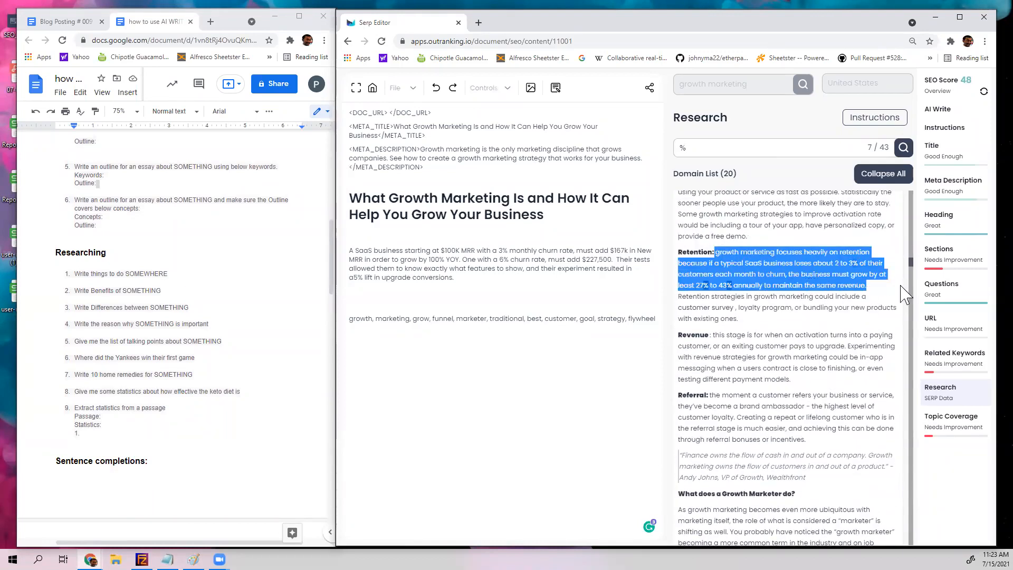
click(464, 282)
text(growth marketing focuses heavily on retention because if a typical SaaS businessloses about 2 to 3% of their customers each month to churn, the business must grow by at least 27%to 43%annually to maintain the same revenue.)
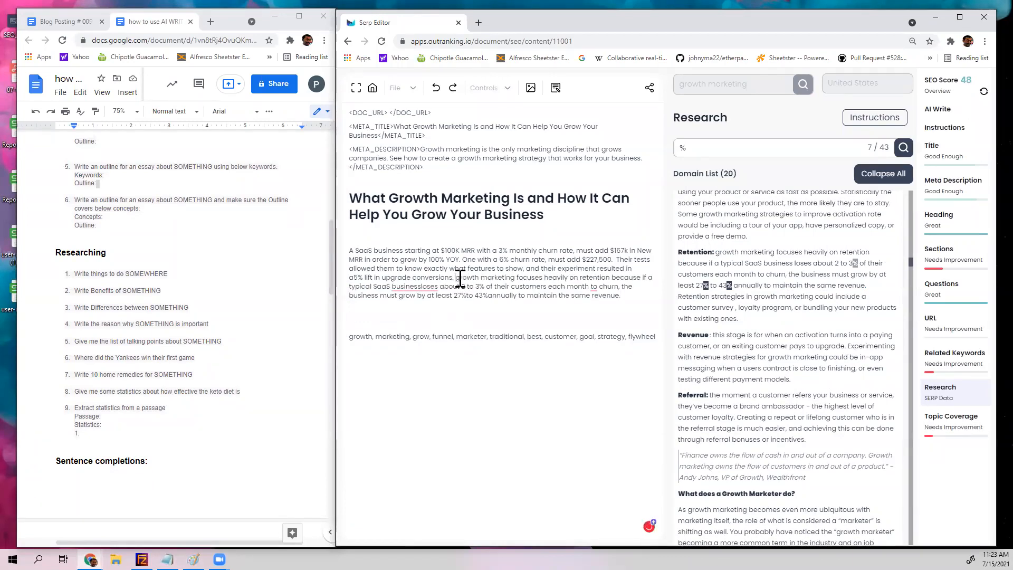
right_click(459, 279)
click(624, 299)
Step: Copy the "Extract statistics from a passage" prompt from the notes document above the collected statistics and remove its list numbering
drag(83, 432, 73, 406)
key(ctrl+c)
click(350, 251)
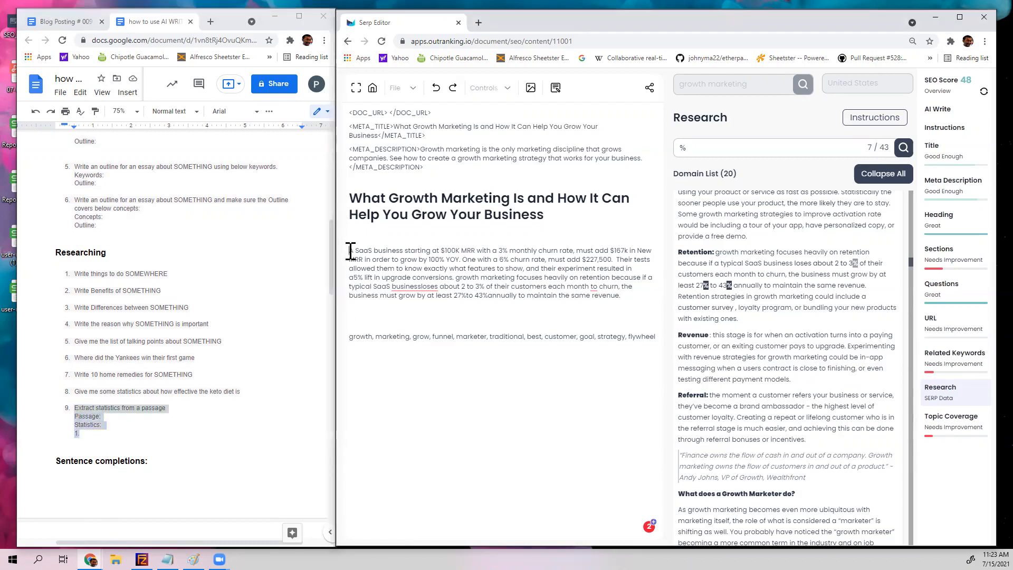
key(Return)
key(ctrl+v)
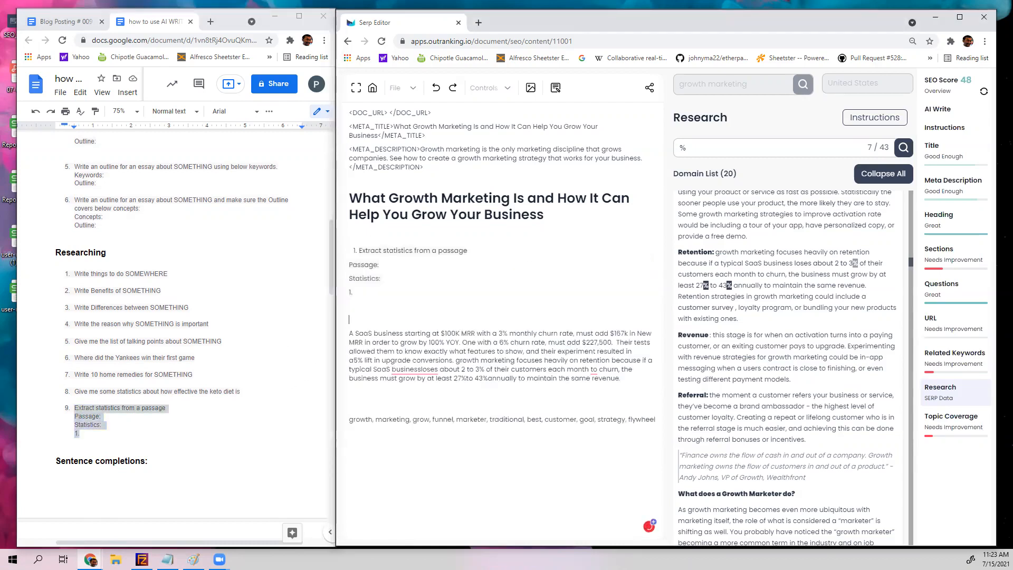
click(360, 251)
key(BackSpace)
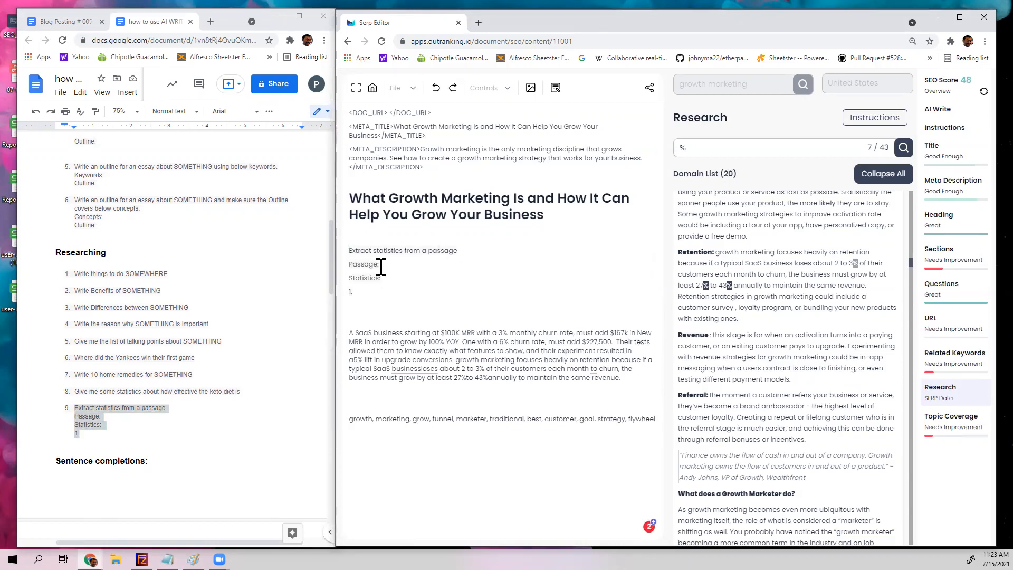
Step: Move the collected statistics into the "Passage:" line and end the prompt's first line with a period
drag(624, 379, 344, 336)
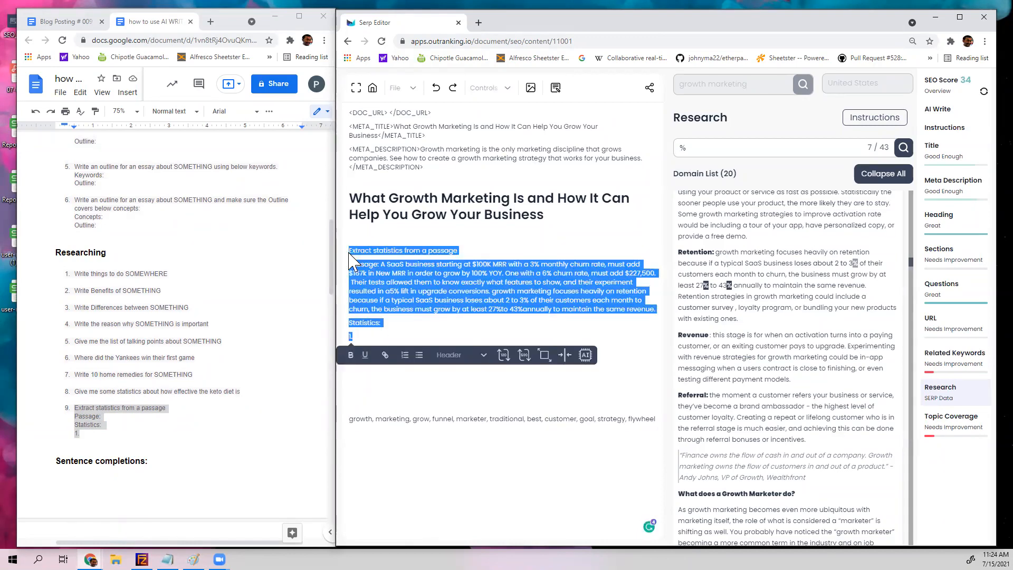
click(456, 251)
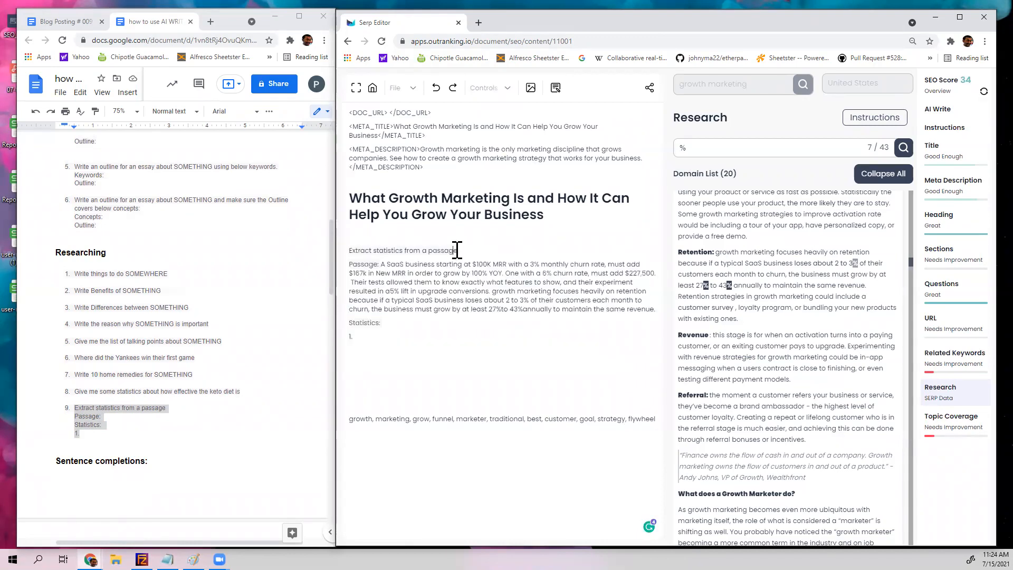
text(.)
Step: Try running the whole extraction prompt as an AI command, and undo the generated text
drag(355, 338, 347, 245)
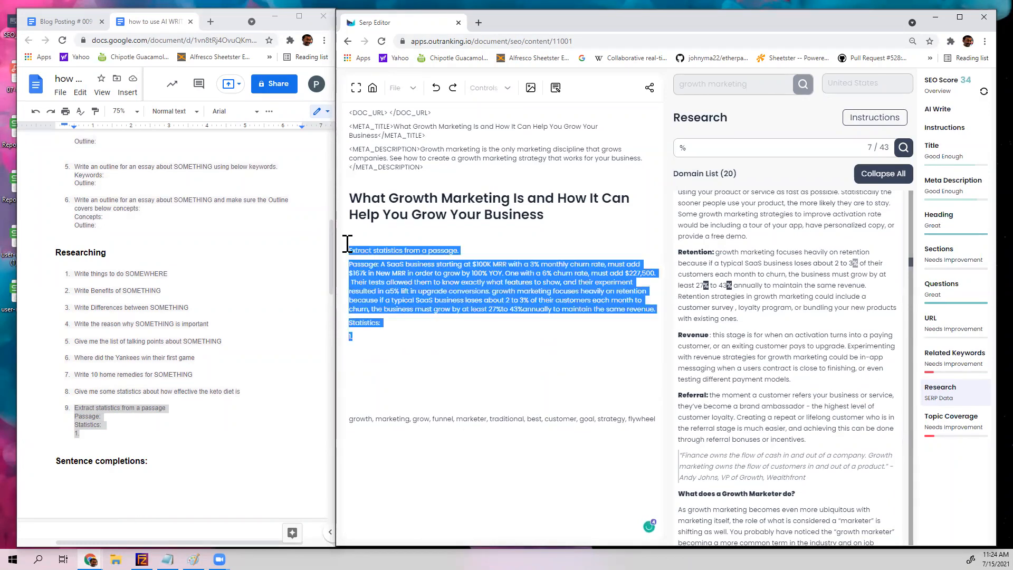
click(586, 355)
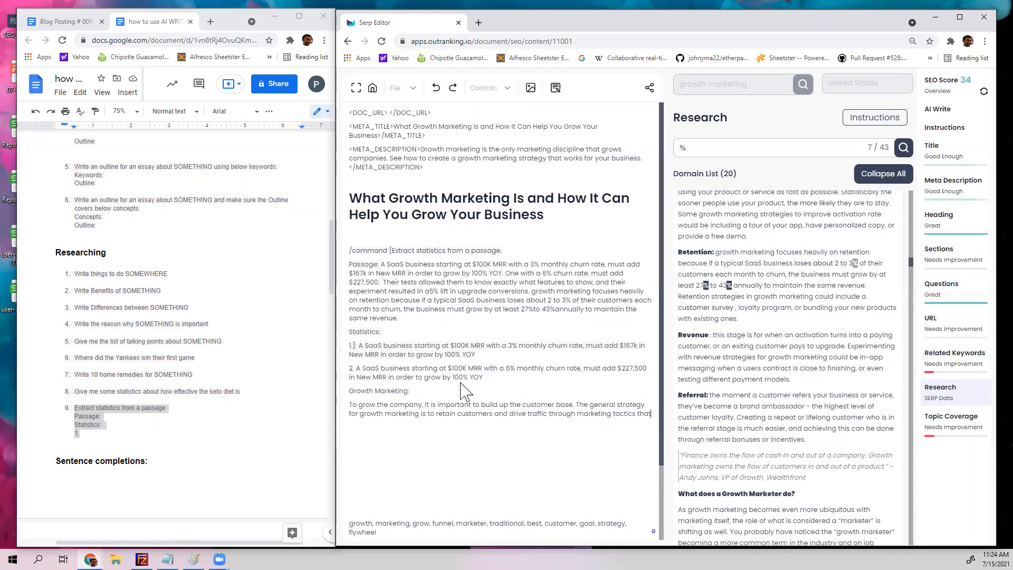
key(ctrl+z)
Step: Change the list label to "Concise Statistics:" and rerun the extraction prompt as an AI command
click(349, 332)
text(Concise)
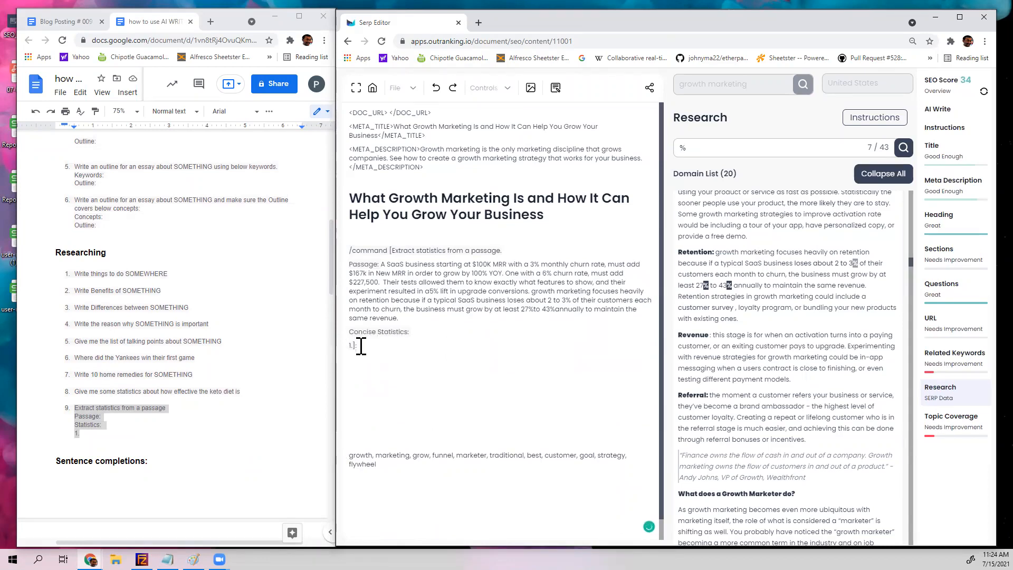
key(BackSpace)
key(BackSpace)
drag(390, 251, 348, 253)
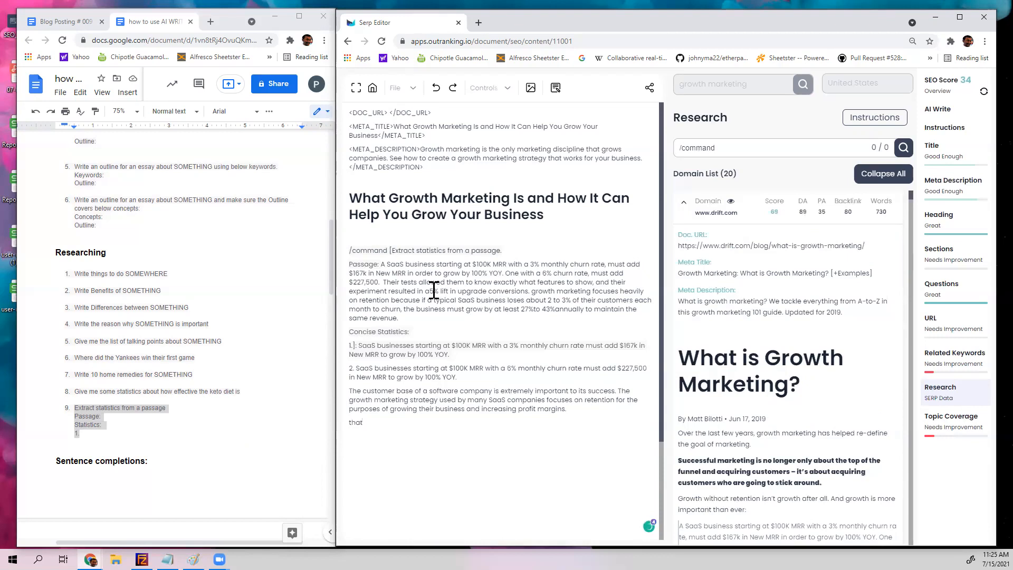
key(BackSpace)
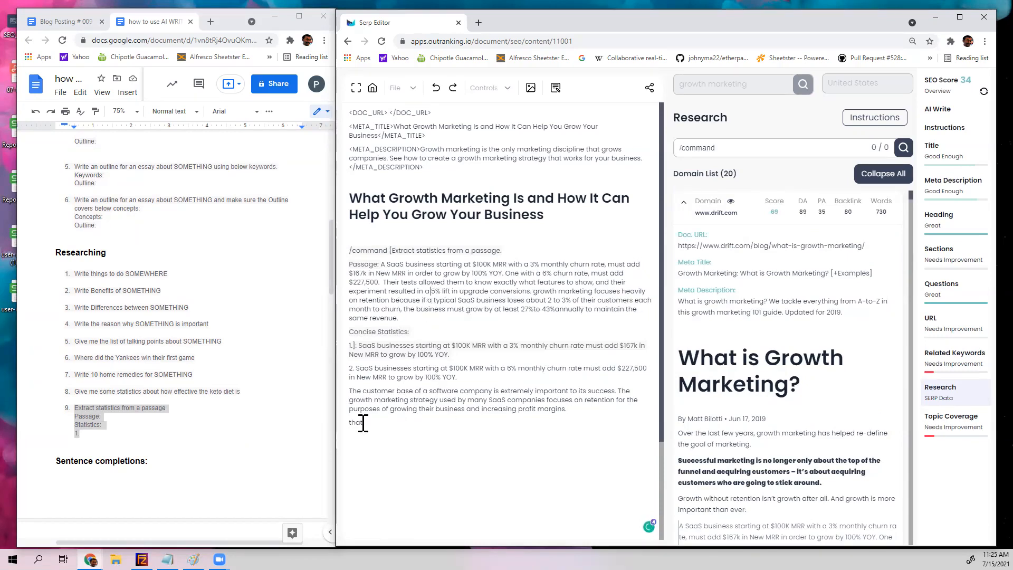
Step: Undo the concise statistics output and the label edit, back to the plain "Statistics:" prompt
drag(369, 422, 364, 409)
key(ctrl+z)
key(ctrl+z)
key(ctrl+z)
key(ctrl+z)
key(ctrl+z)
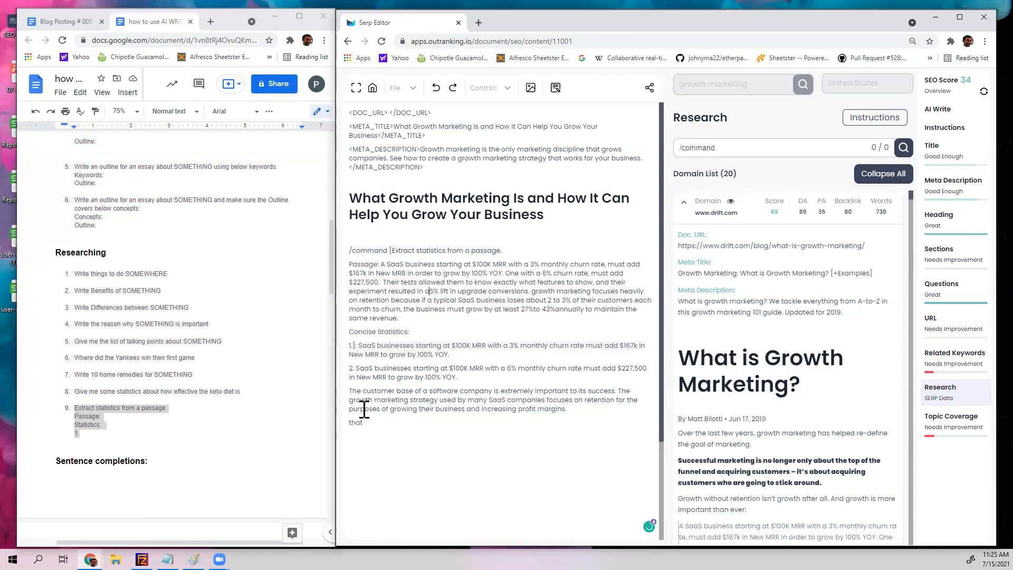
key(ctrl+z)
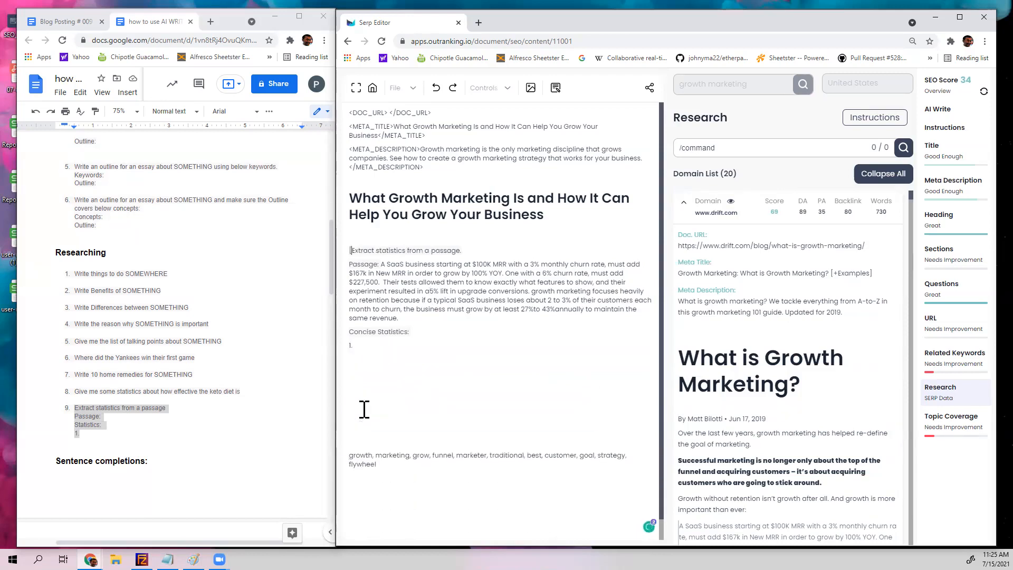
key(ctrl+z)
key(ctrl+z)
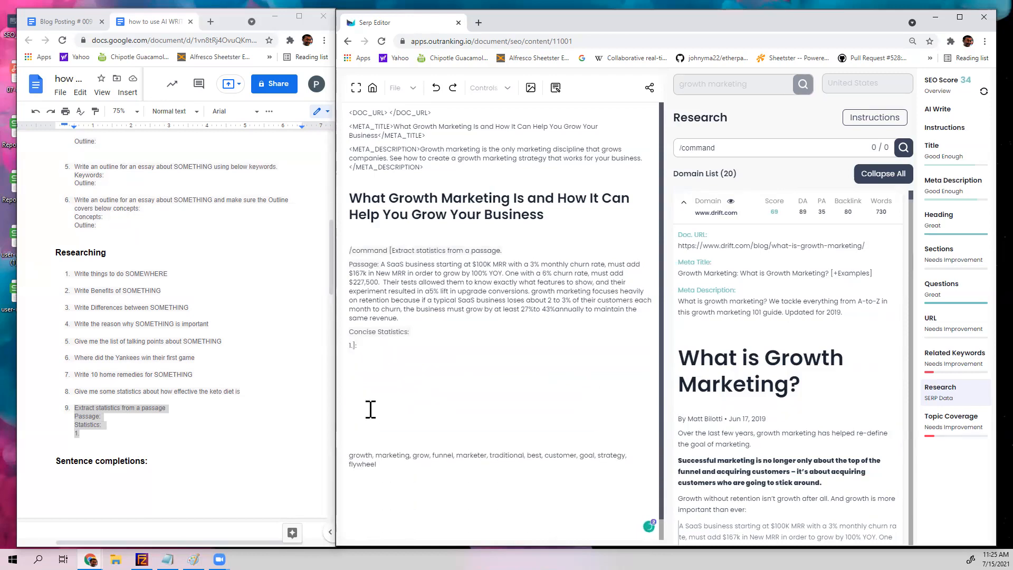
key(ctrl+z)
key(ctrl+z)
key(ctrl+z)
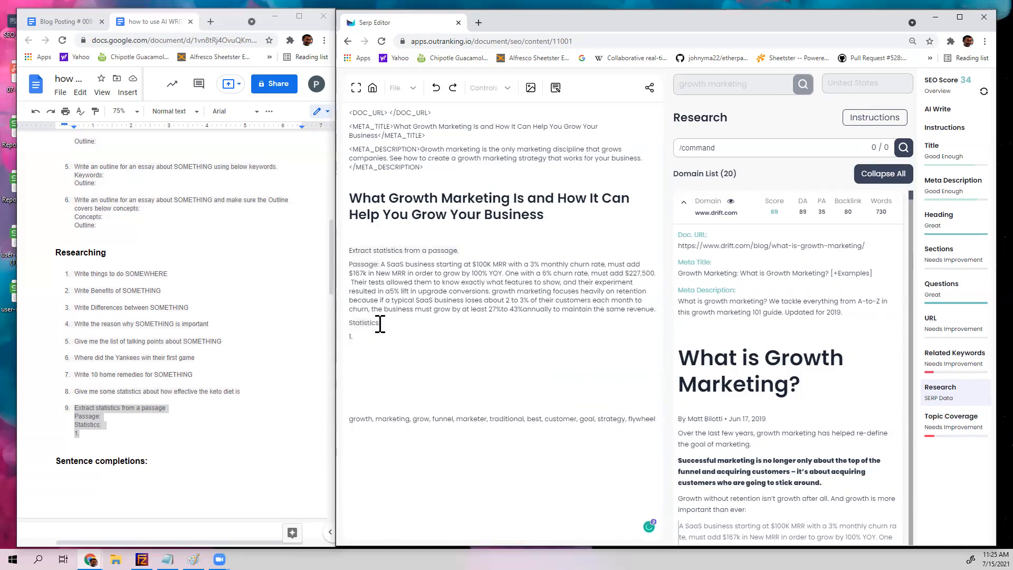
Step: Extend the label to "Statistics about customer retention:" and try running the full prompt as an AI command
text(about customer retention)
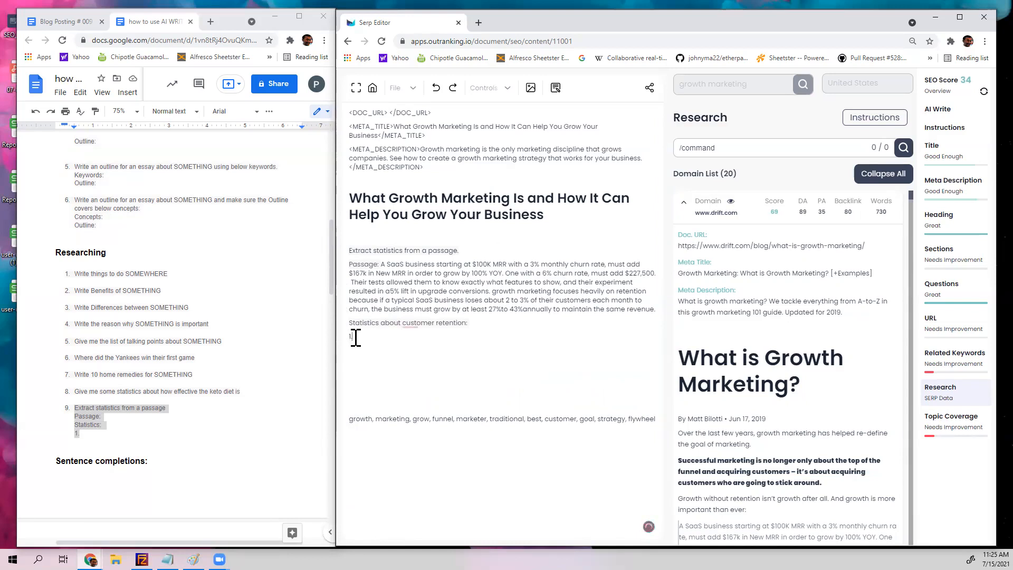
drag(355, 338, 358, 300)
click(424, 325)
drag(352, 337, 347, 251)
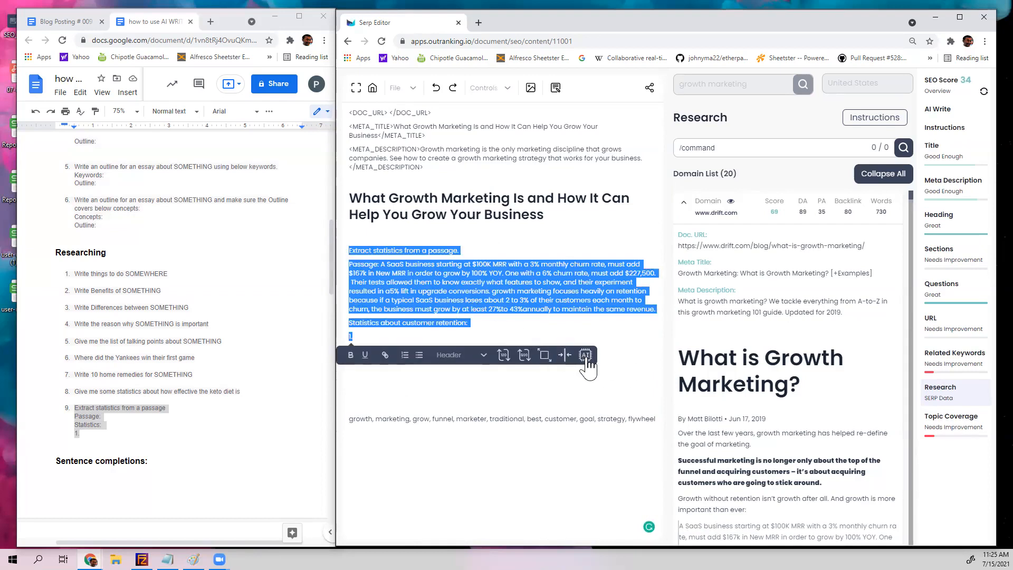
click(622, 355)
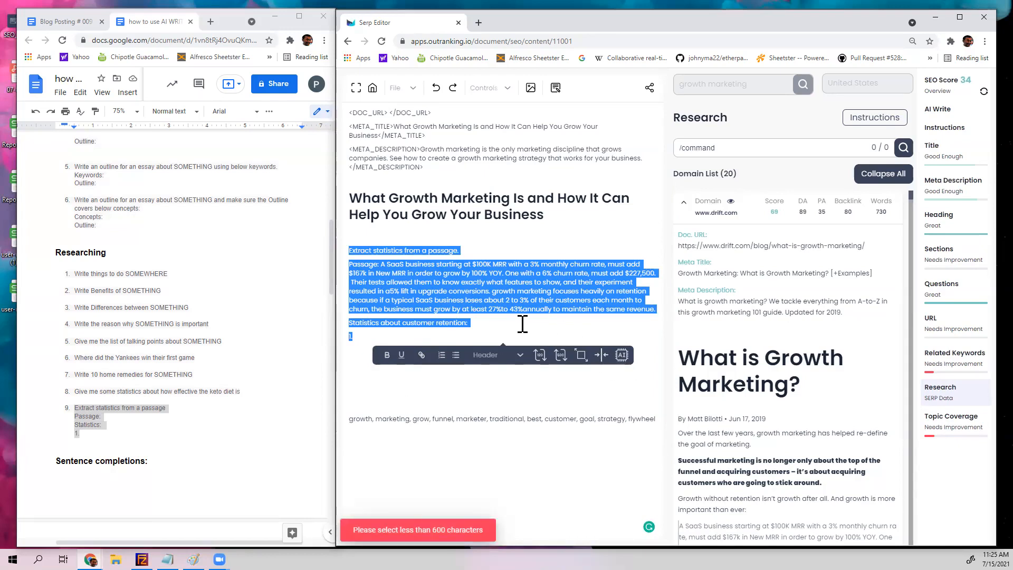
Step: Shorten the passage by deleting its $100K MRR sentence and generate the customer retention statistics with the AI command
click(477, 319)
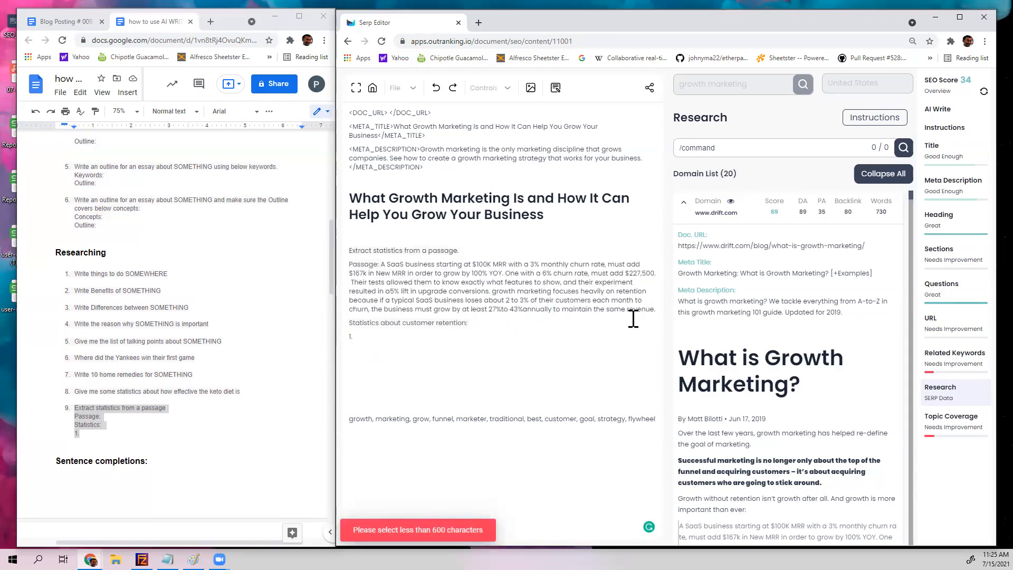
drag(381, 265, 502, 273)
key(BackSpace)
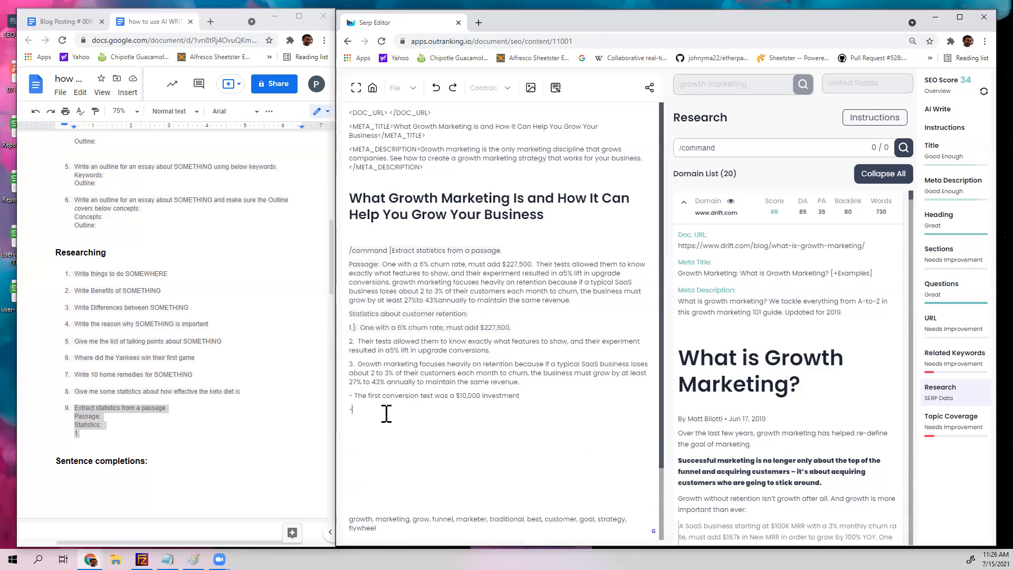
Step: Delete the generated statistics list along with the command text and the entire extraction prompt below the title
drag(357, 411, 361, 327)
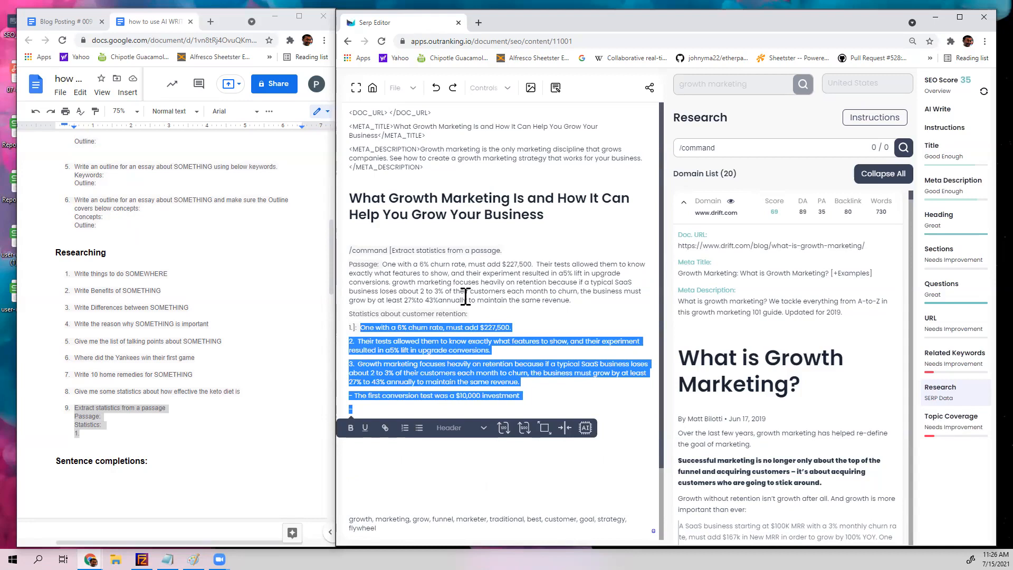
key(BackSpace)
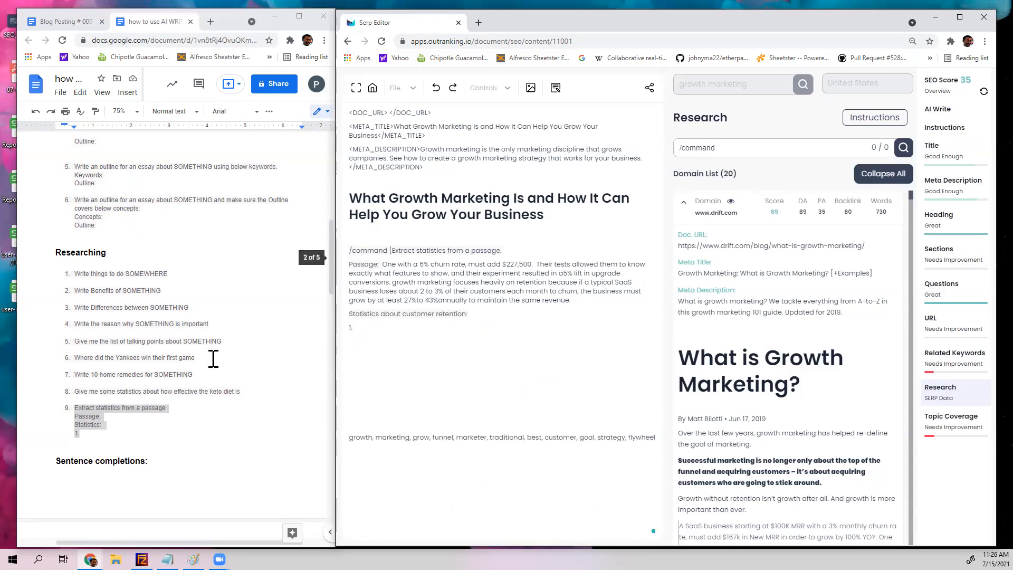
drag(394, 252, 349, 251)
key(BackSpace)
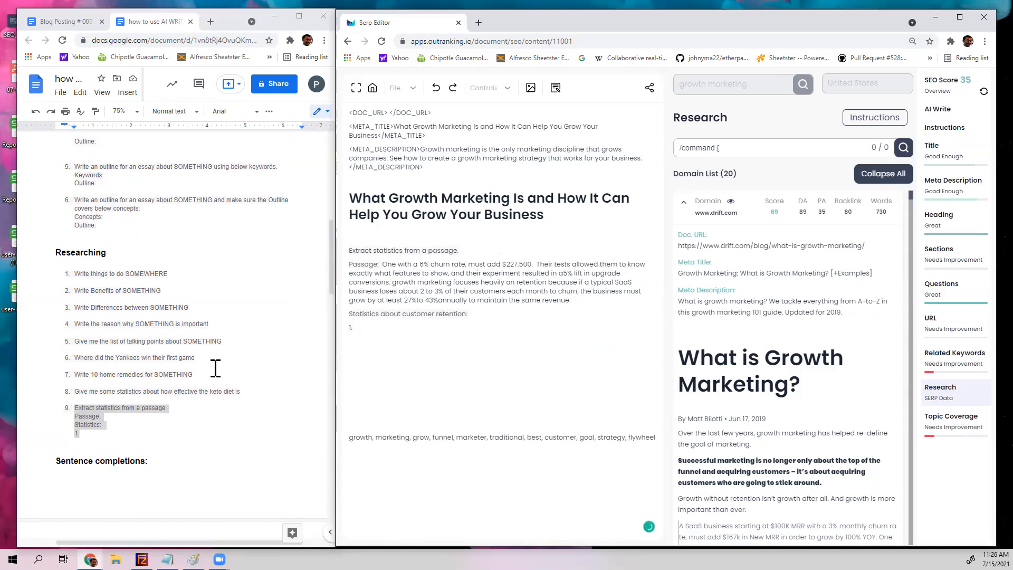
scroll(215, 366, down, 2)
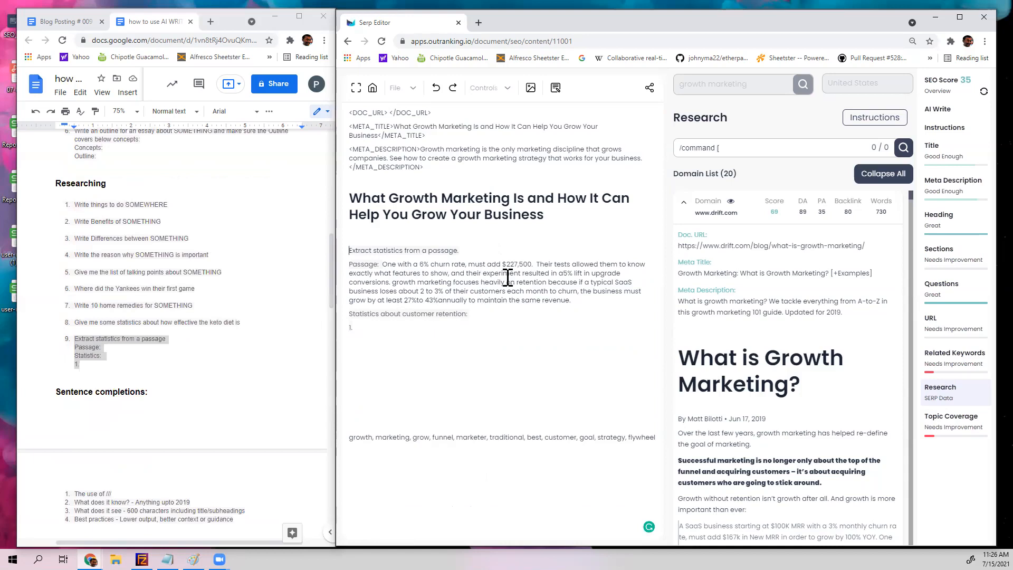
shift+click(358, 328)
key(BackSpace)
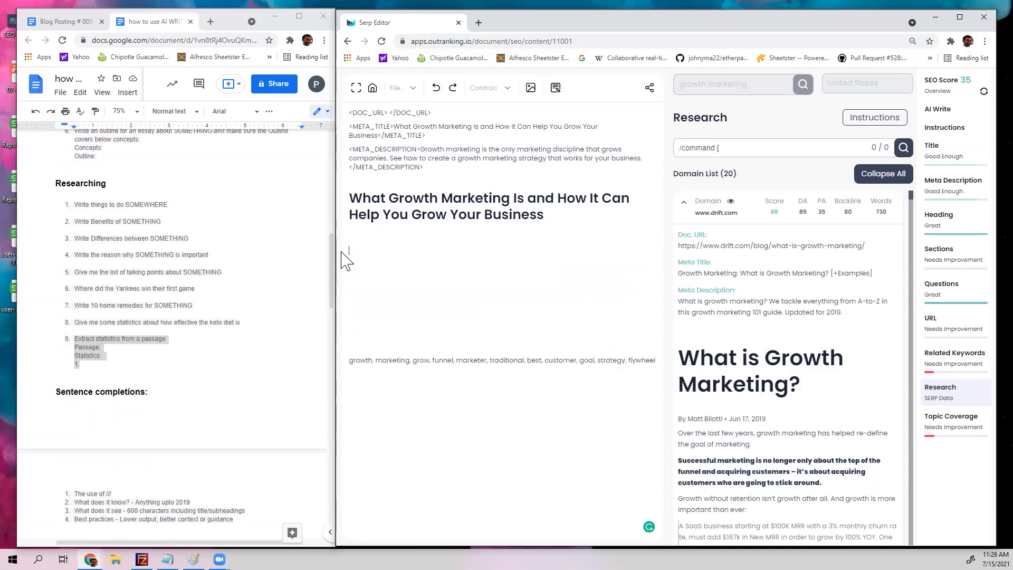
Step: Go to the "Sentence completions" section of the notes document and show the AI Write options in the Serp Editor
scroll(226, 366, down, 3)
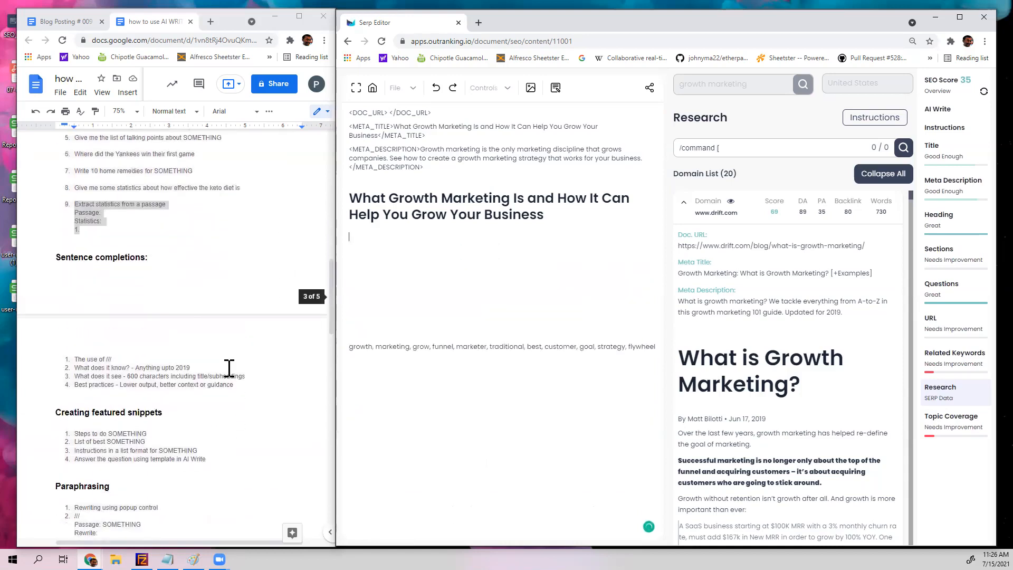
click(329, 248)
click(937, 109)
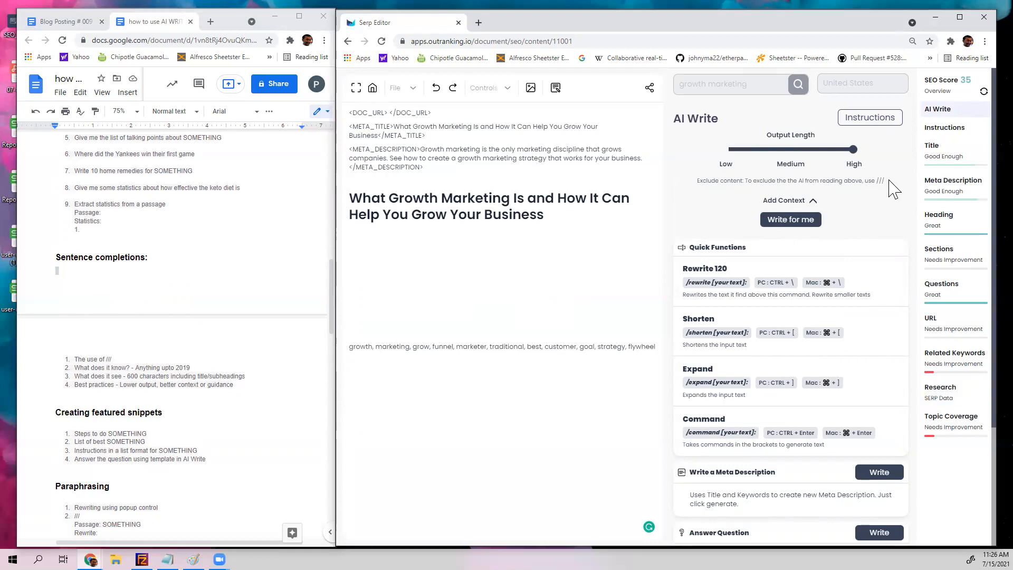
Step: Write "Outranking is Growth marketing product that helps marketers." and "Benefits of Growth marketing and how it helps marketers:" as separate lines below the title
click(573, 243)
key(Return)
text(Outranking is  Growth marketing product that helps marketers.)
key(Return)
text(Benefits of Growth marketing and how it helps marketers.)
key(BackSpace)
text(:)
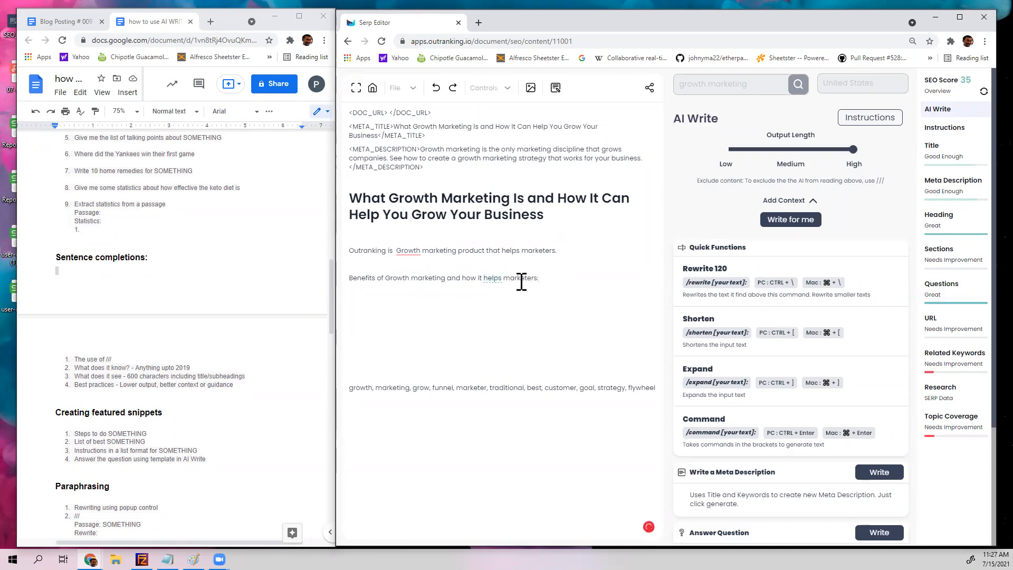
Step: Reword the end of the benefits line so it reads "Benefits of Growth marketing and how outranking helps:"
double_click(478, 280)
text(outranking)
key(BackSpace)
key(BackSpace)
key(BackSpace)
key(BackSpace)
key(BackSpace)
key(BackSpace)
key(BackSpace)
key(BackSpace)
key(BackSpace)
key(BackSpace)
key(BackSpace)
key(BackSpace)
text(s:)
Step: Let AI Write generate text after the benefits line and accept the Grammarly space correction before "The"
drag(556, 252, 356, 253)
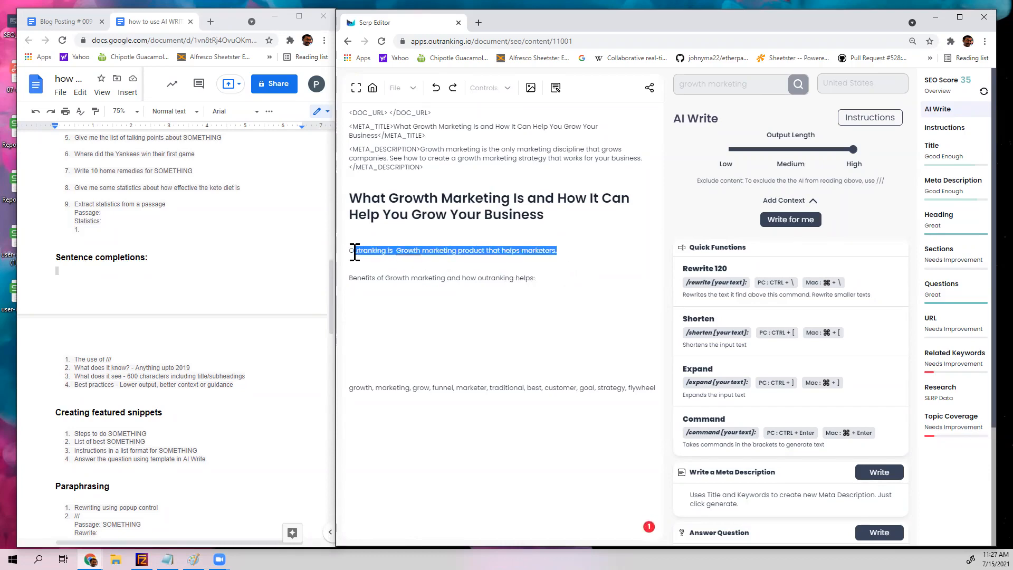
click(543, 300)
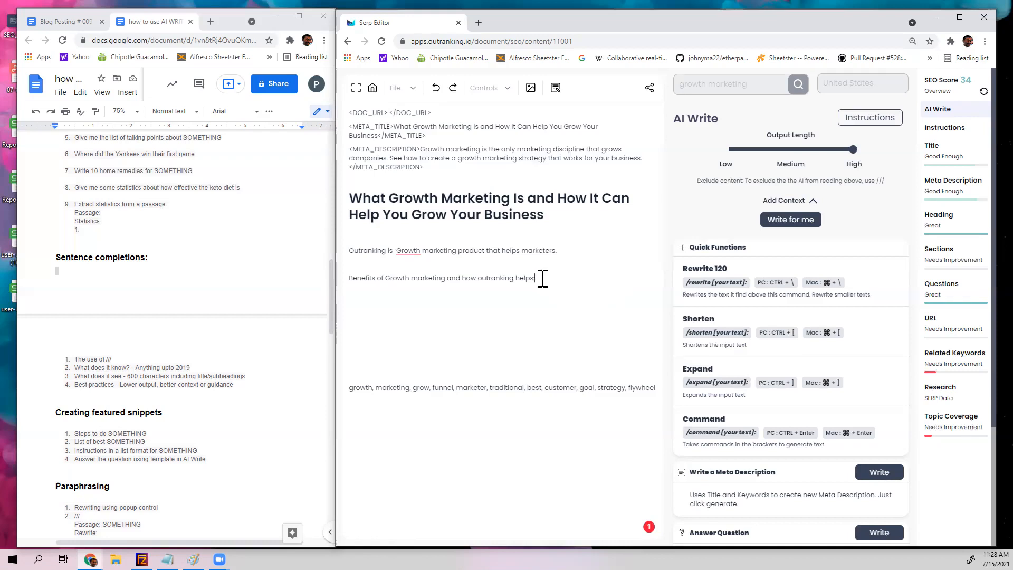
click(786, 220)
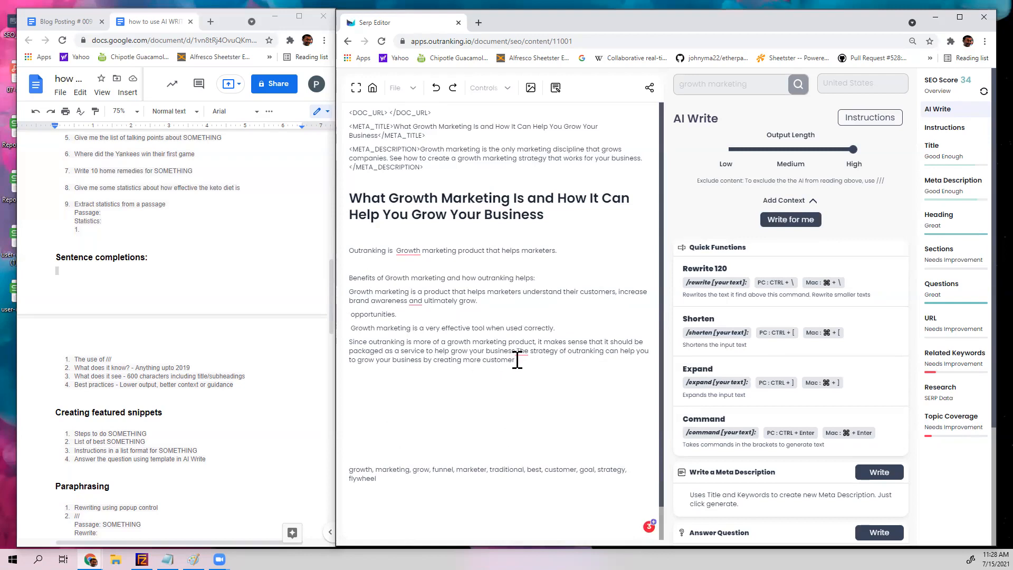
mouse_move(518, 352)
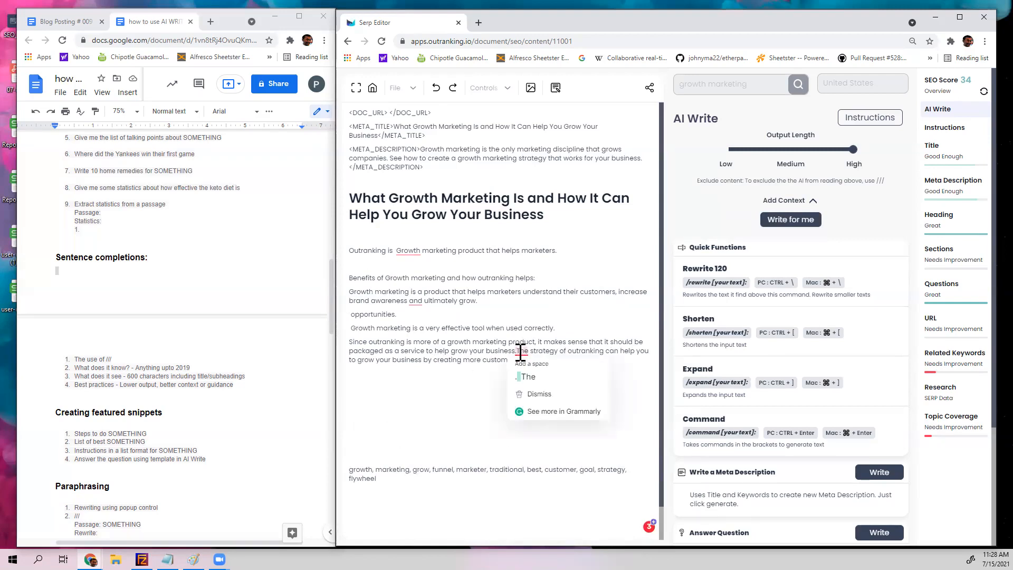
click(526, 372)
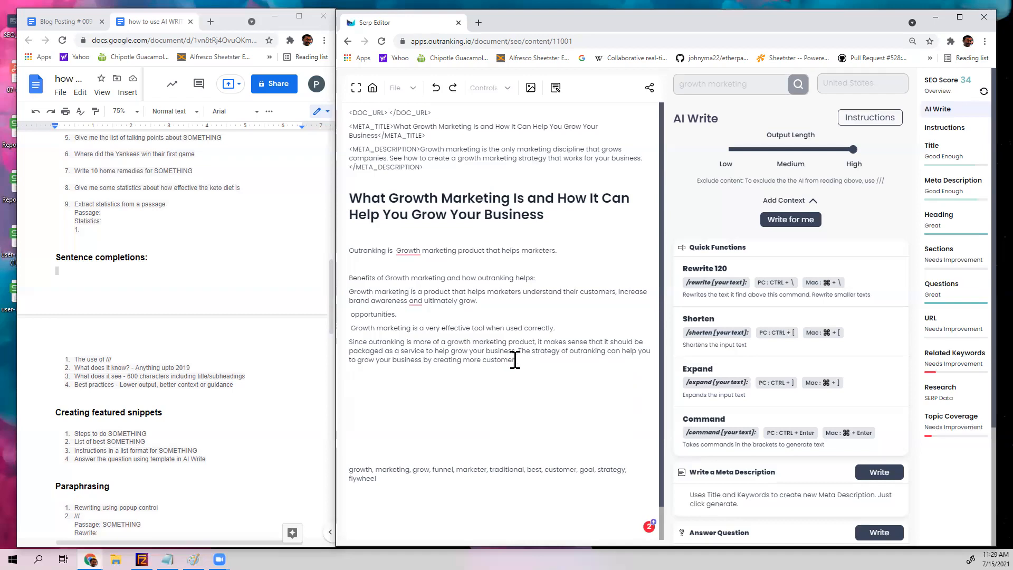
Step: Delete the benefits line together with all the generated text below it
drag(518, 359, 351, 283)
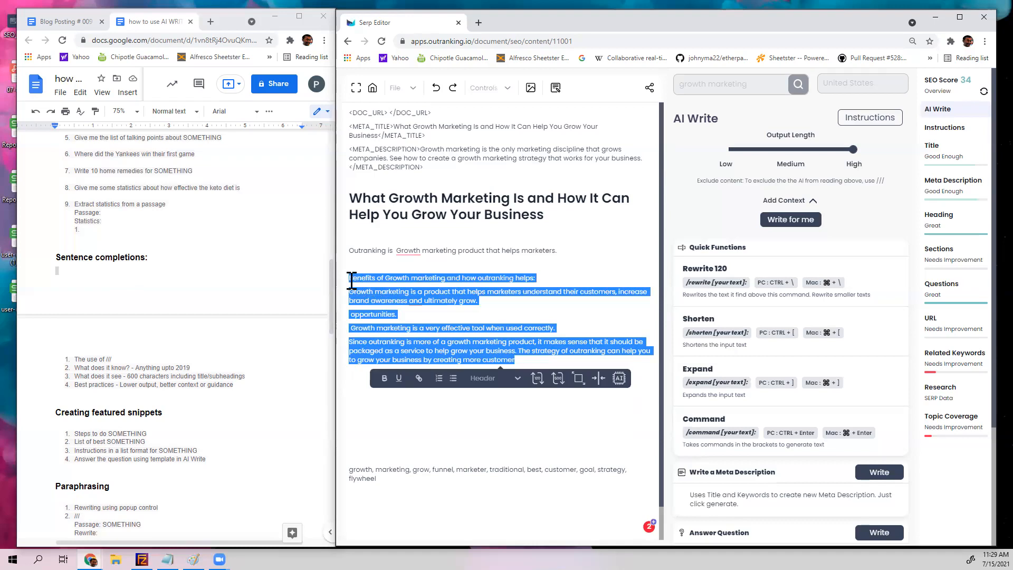
key(Delete)
click(180, 368)
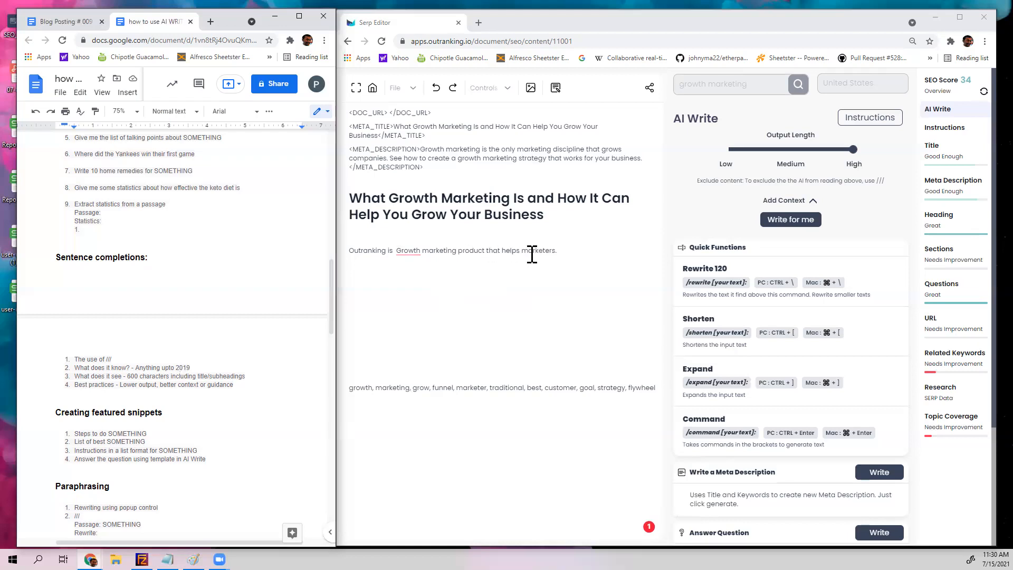
Step: Try the Low output length for the Outranking sentence and return the setting to High
click(557, 252)
text(.)
click(730, 150)
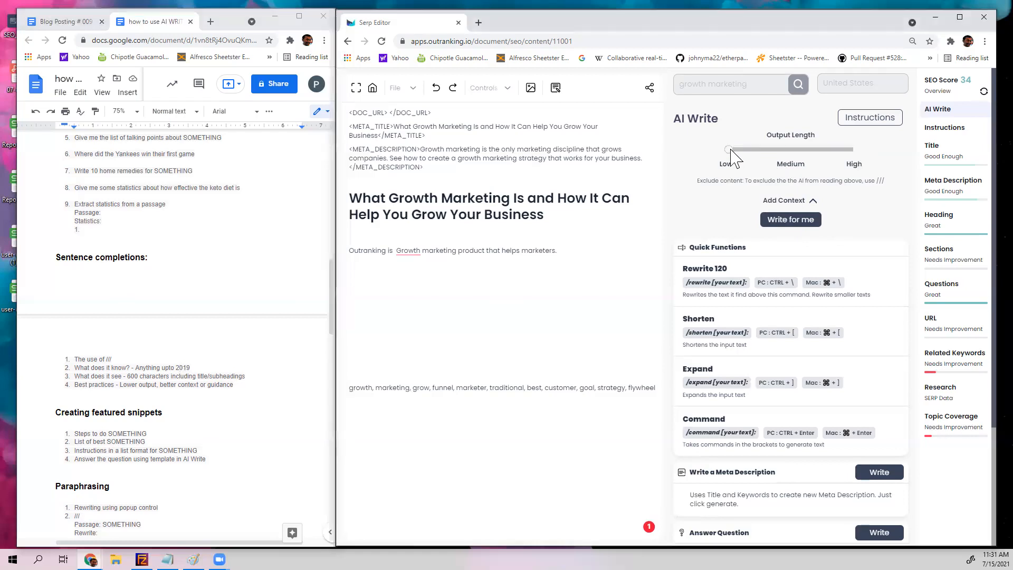
click(853, 150)
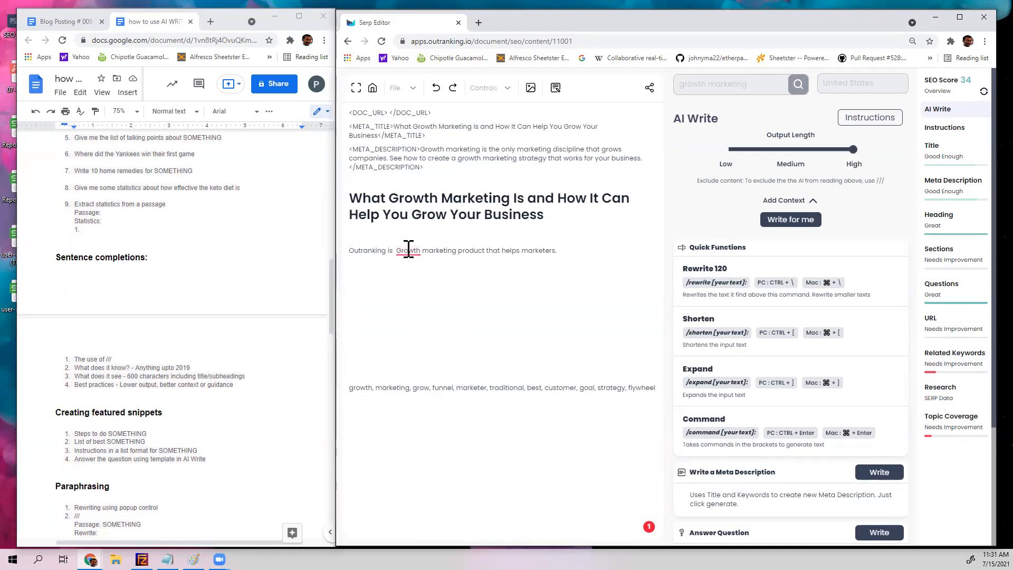
Step: Replace the word "product" with "tool" in the Outranking sentence
key(BackSpace)
key(BackSpace)
key(BackSpace)
key(BackSpace)
key(BackSpace)
key(BackSpace)
key(BackSpace)
text(tool)
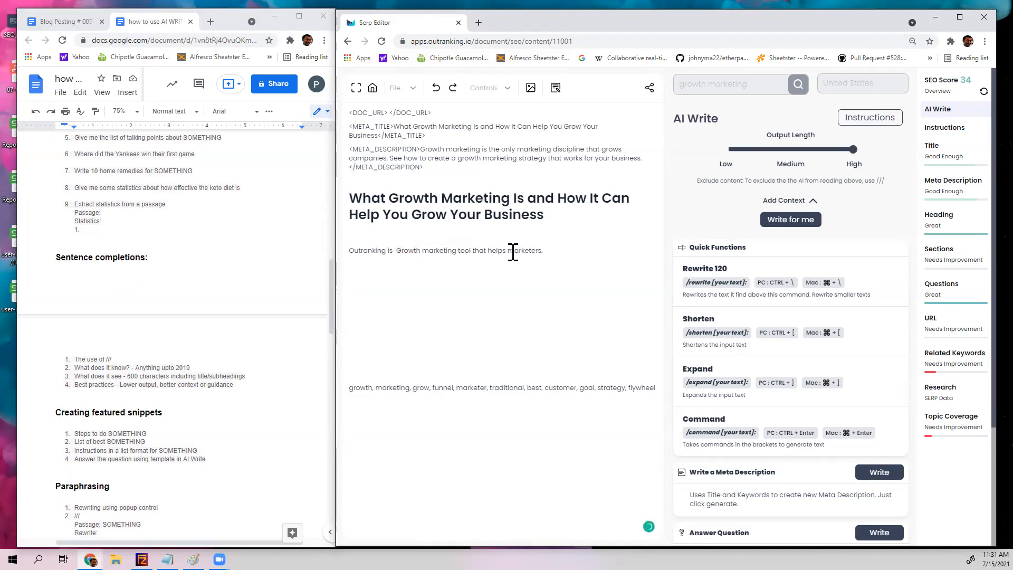
Step: Remove the period after "marketers" and let AI Write continue the sentence at High output length
click(547, 251)
key(BackSpace)
click(791, 219)
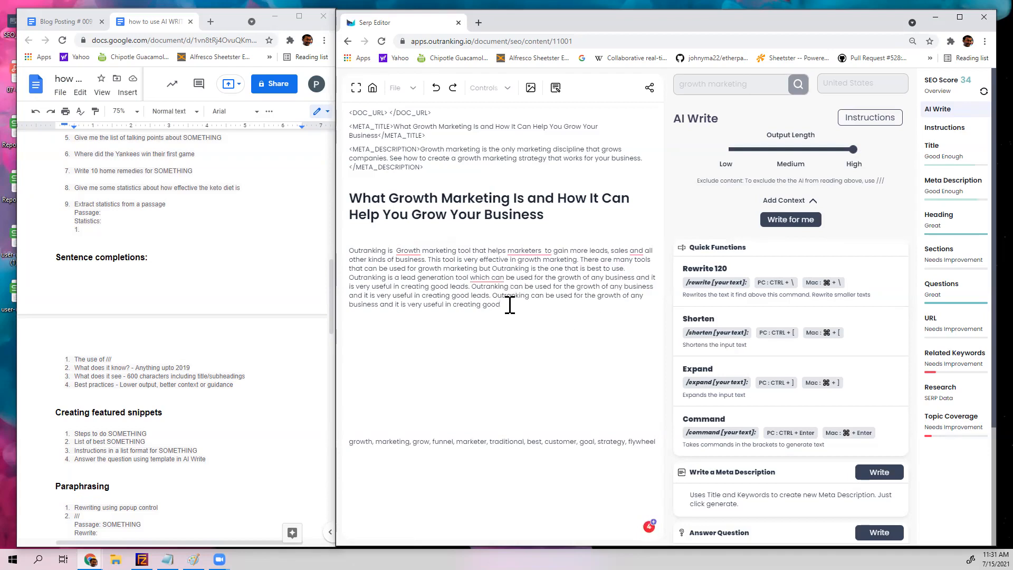
Step: Delete the generated text after "This tool is very effective in" and let AI Write continue from there at Low output length
drag(510, 305, 520, 260)
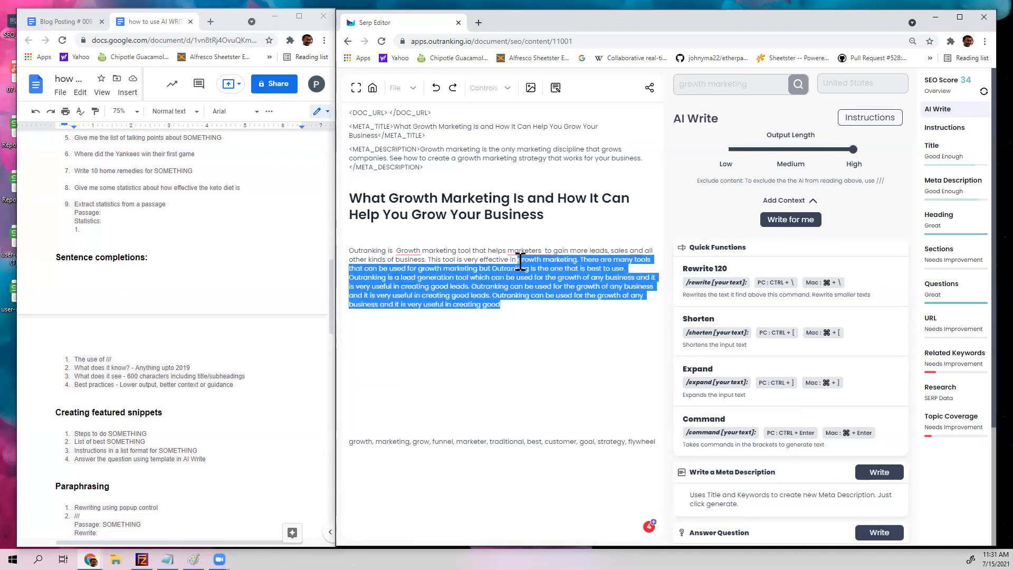
key(BackSpace)
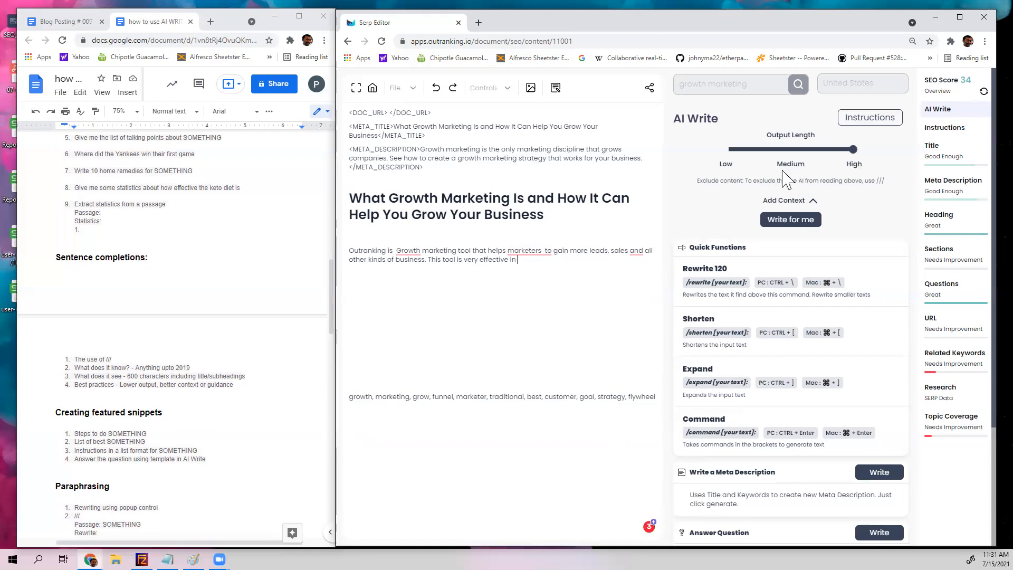
click(734, 152)
click(789, 219)
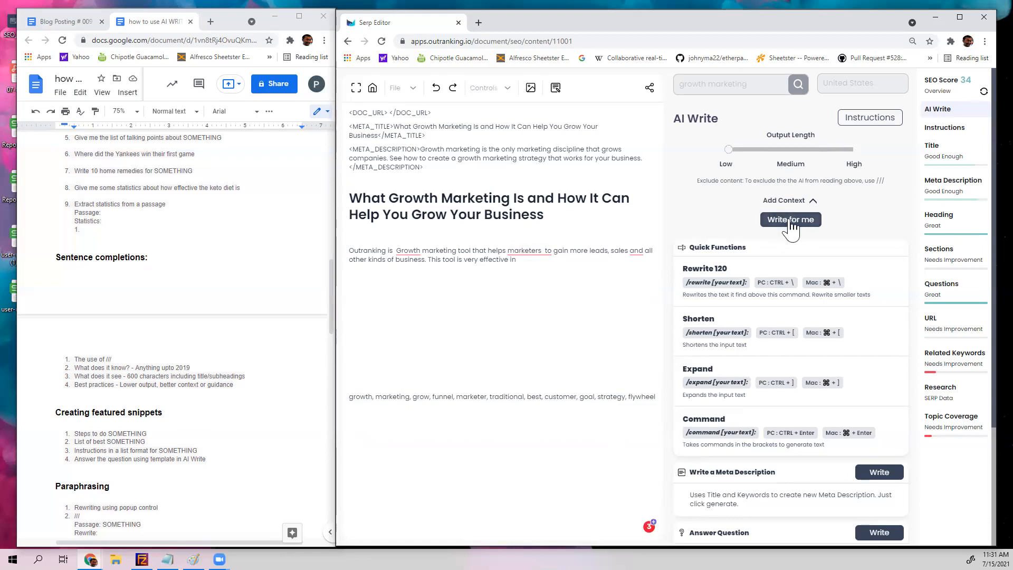
click(520, 261)
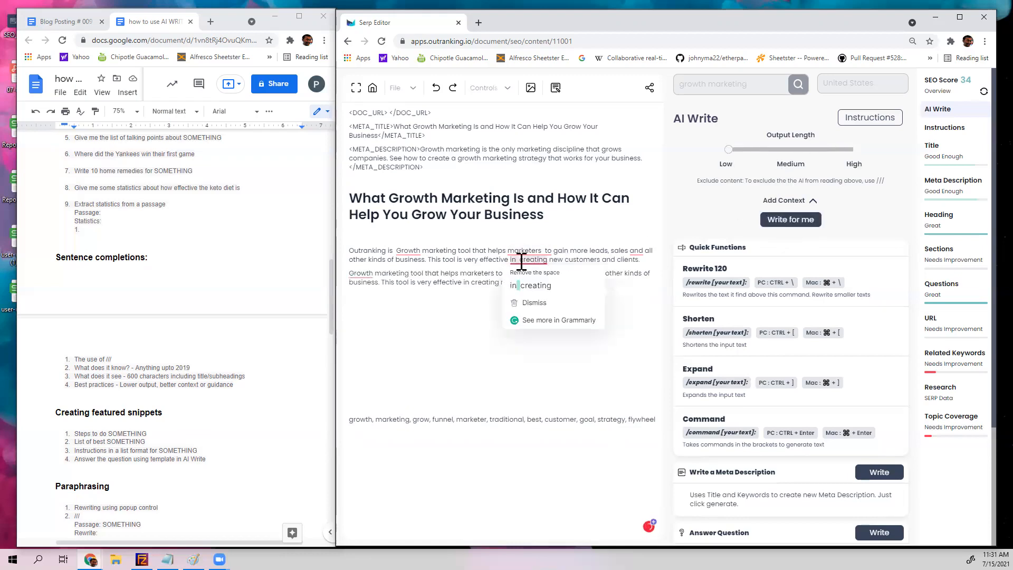
key(BackSpace)
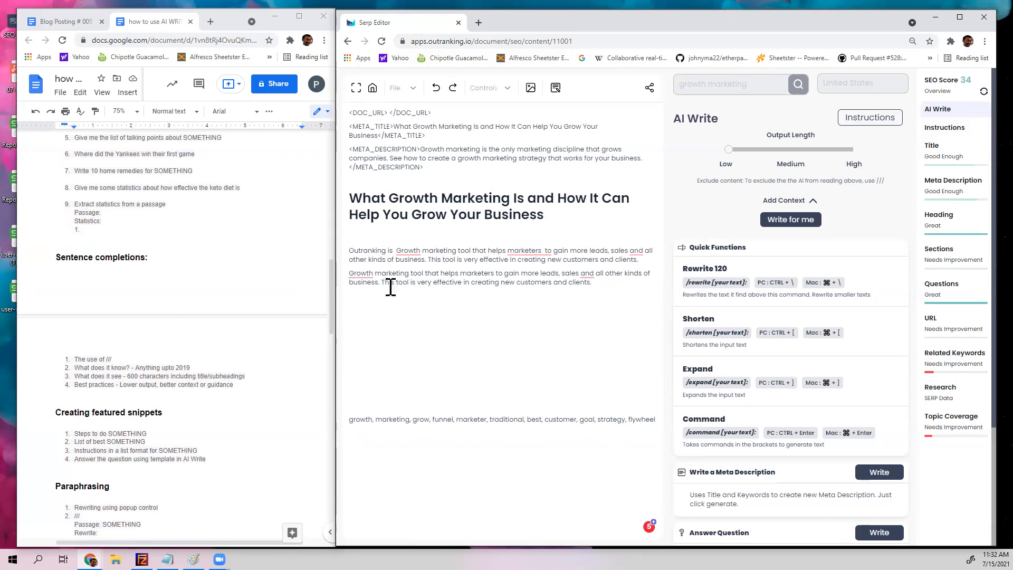
Step: Remove the Outranking paragraph and the generated paragraph beneath it from the article
scroll(215, 426, down, 2)
right_click(456, 327)
key(Escape)
drag(604, 287, 348, 251)
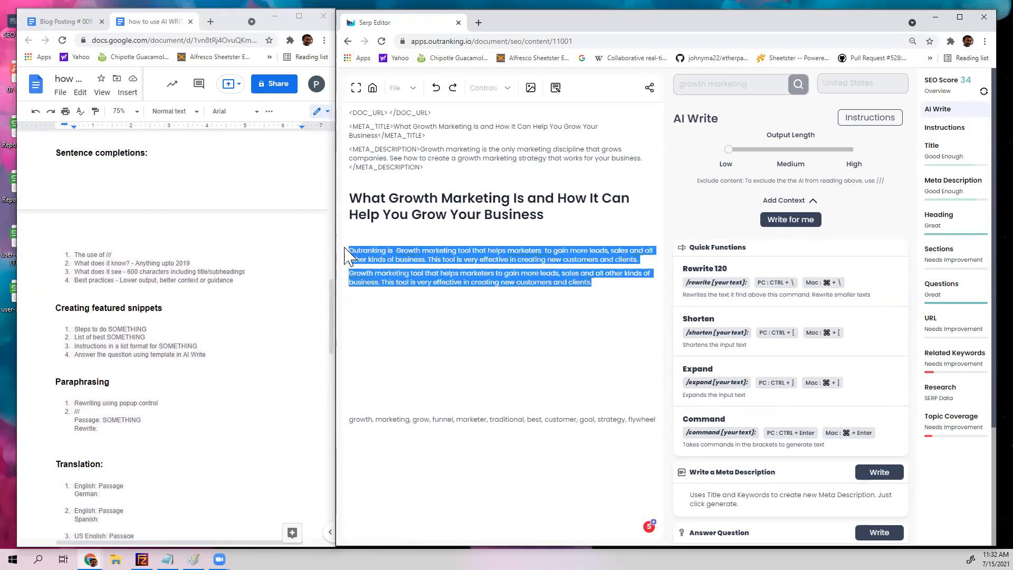
key(ctrl+x)
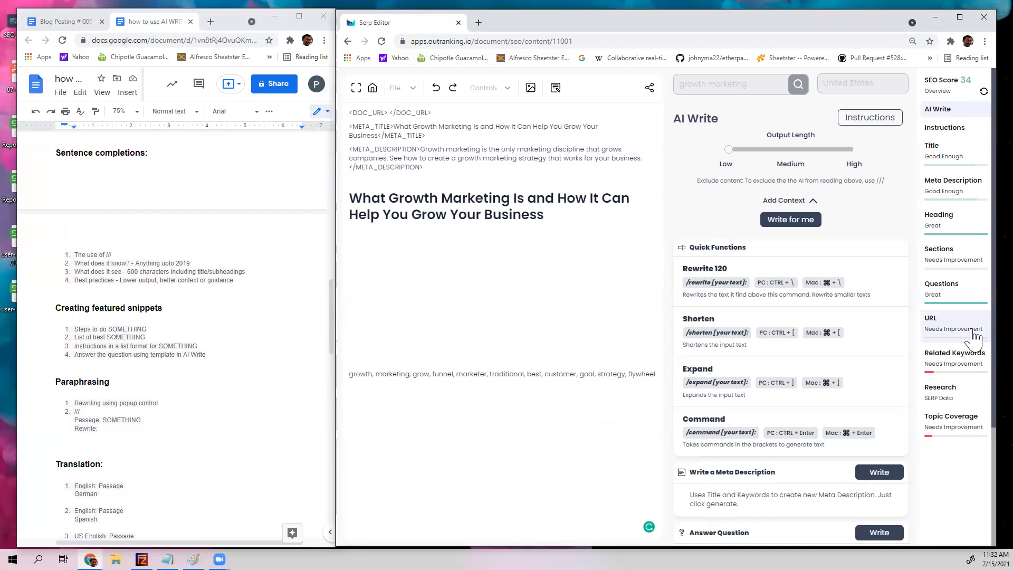
Step: Insert the People also ask question "What are business growth strategies?" into the article and return to AI Write
click(957, 296)
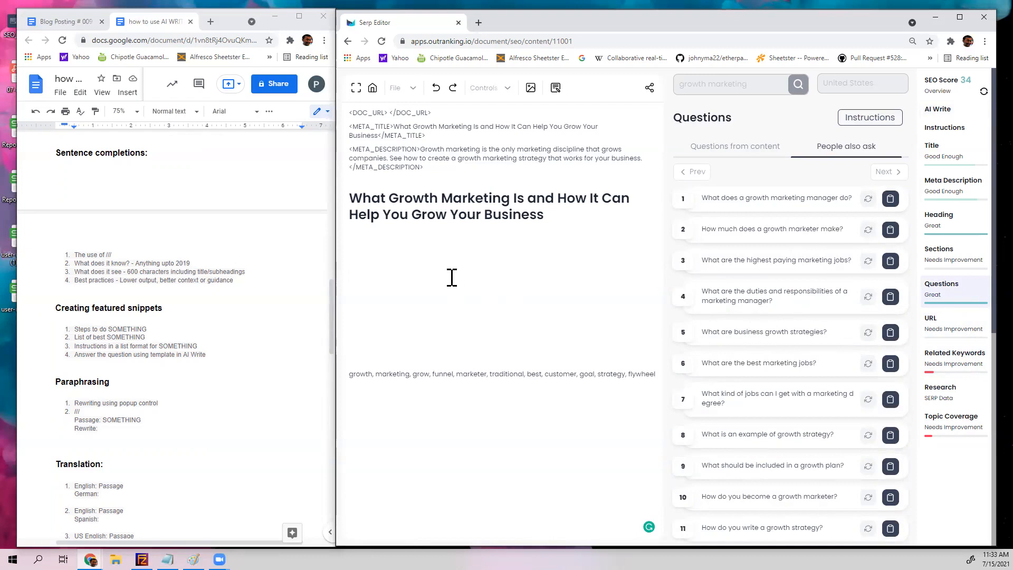
click(891, 334)
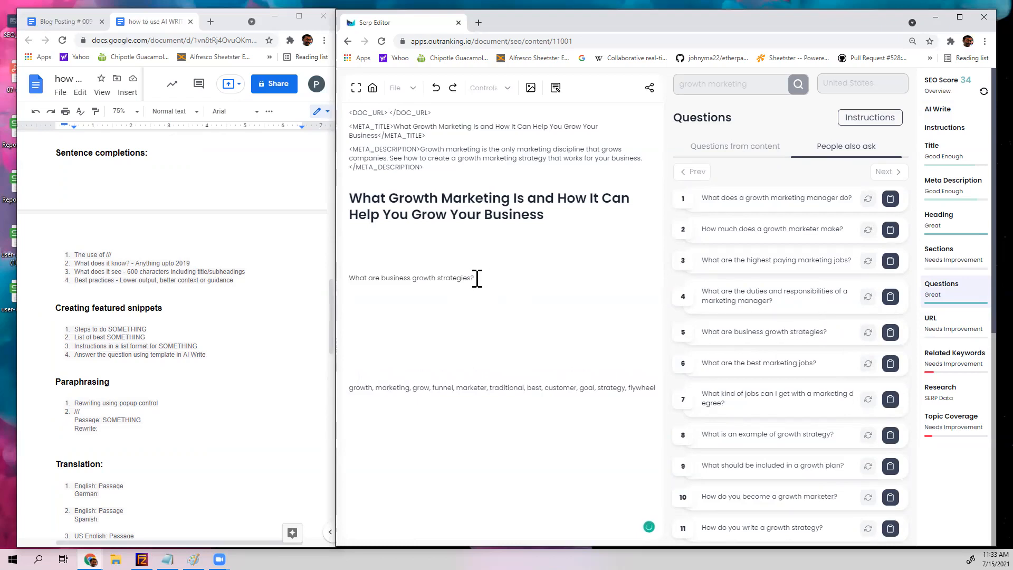
click(938, 109)
Step: Try generating an answer to the business growth strategies question with the AI command, and undo the generated text
drag(475, 278, 346, 274)
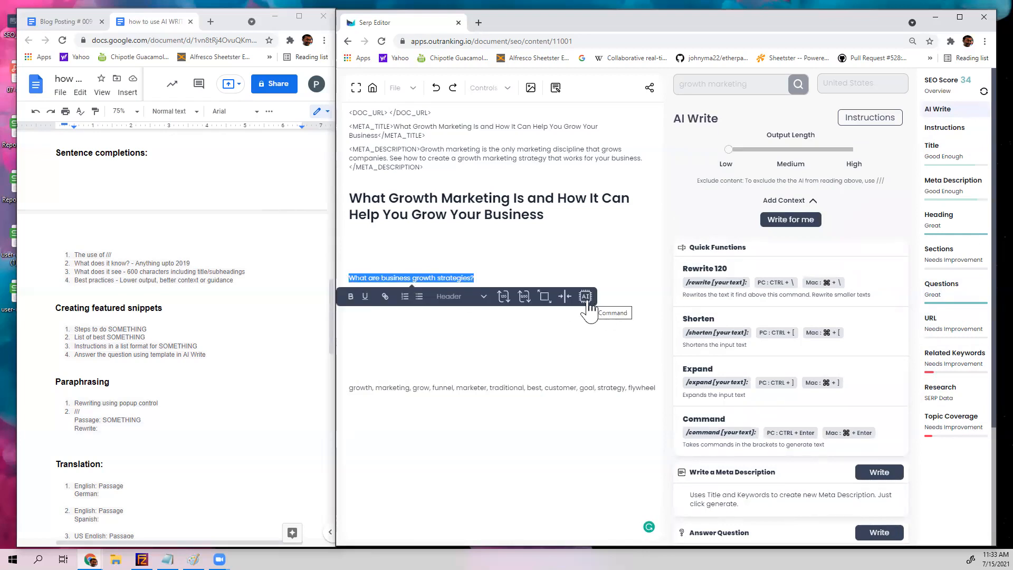
scroll(814, 431, down, 3)
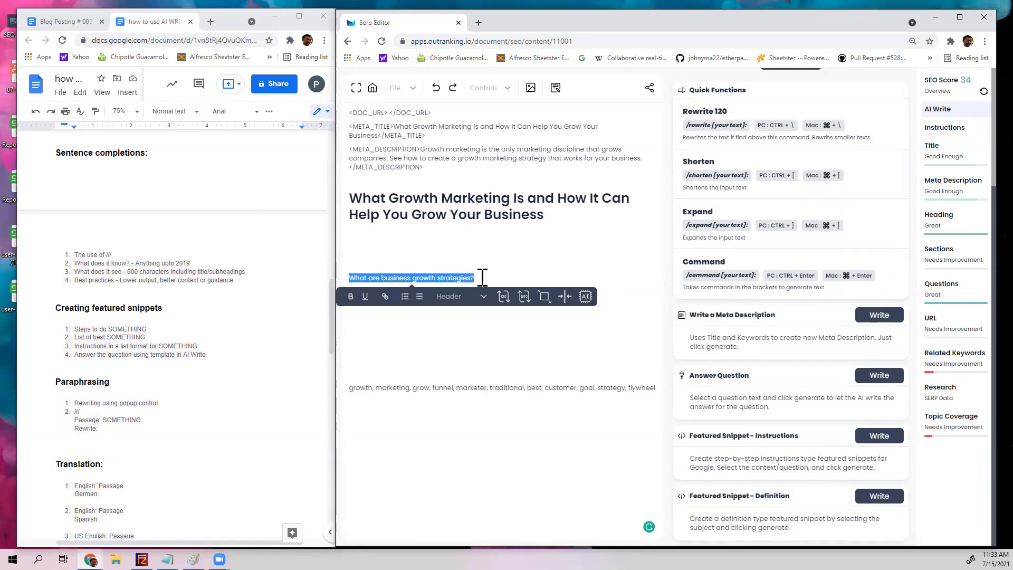
click(586, 296)
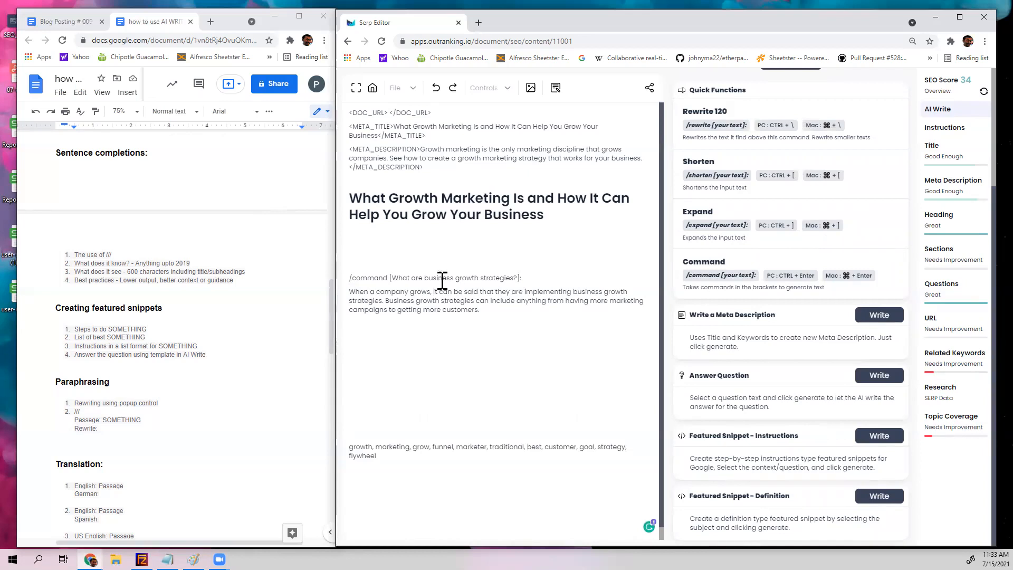
key(ctrl+z)
key(ctrl+z)
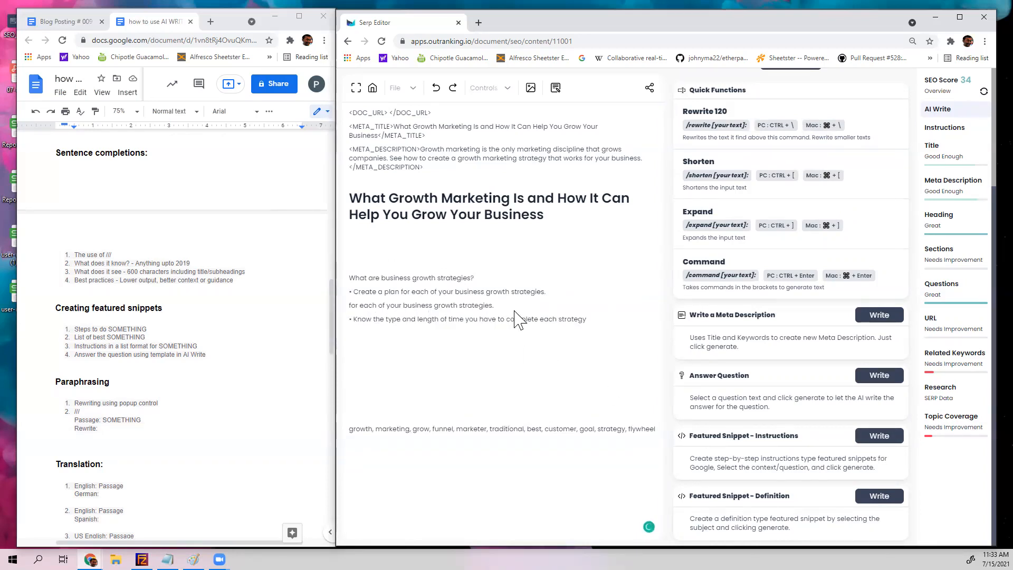
key(ctrl+z)
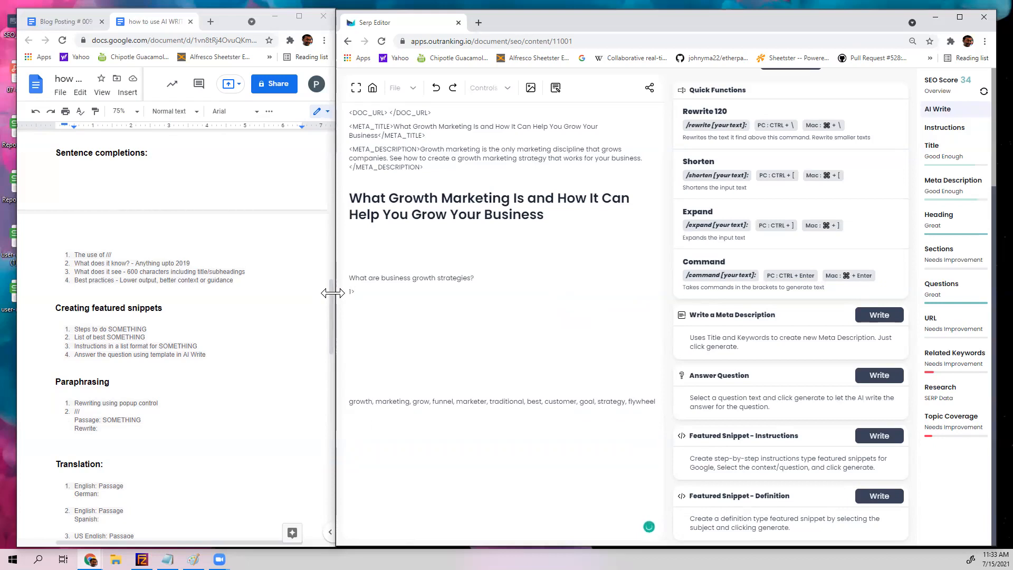
Step: Run the AI command on the business growth strategies question together with the "1." list starter below it
drag(346, 280, 350, 289)
key(ctrl+Return)
scroll(762, 174, up, 3)
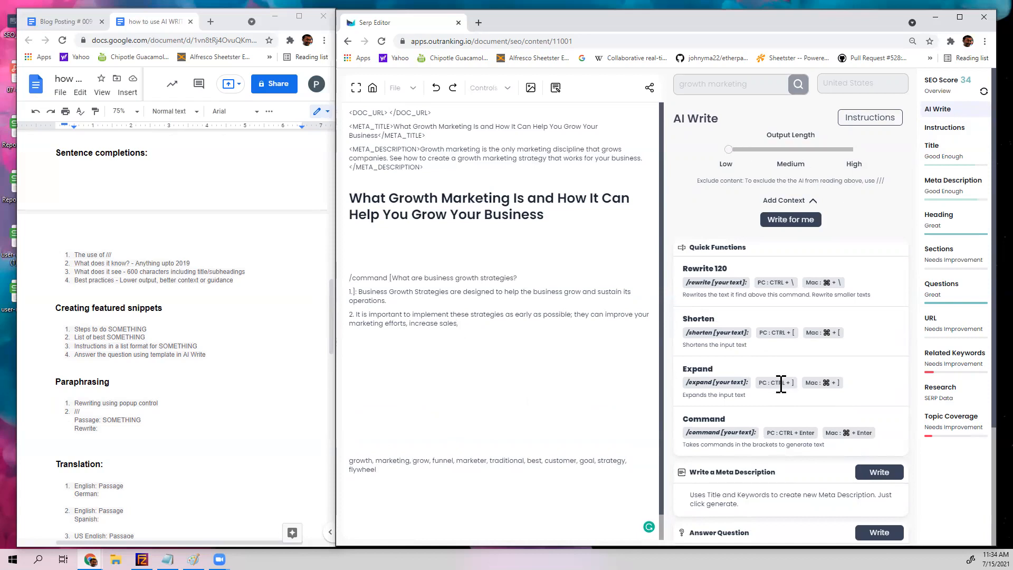
Step: Look through the AI Write functions and set the output length to Medium
scroll(781, 382, down, 3)
scroll(781, 383, down, 1)
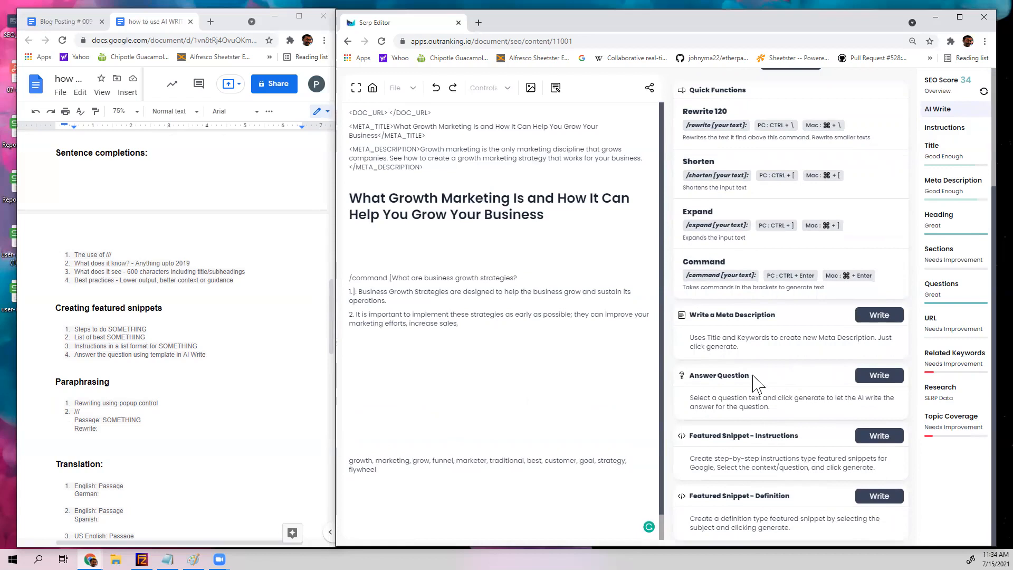
scroll(826, 227, up, 4)
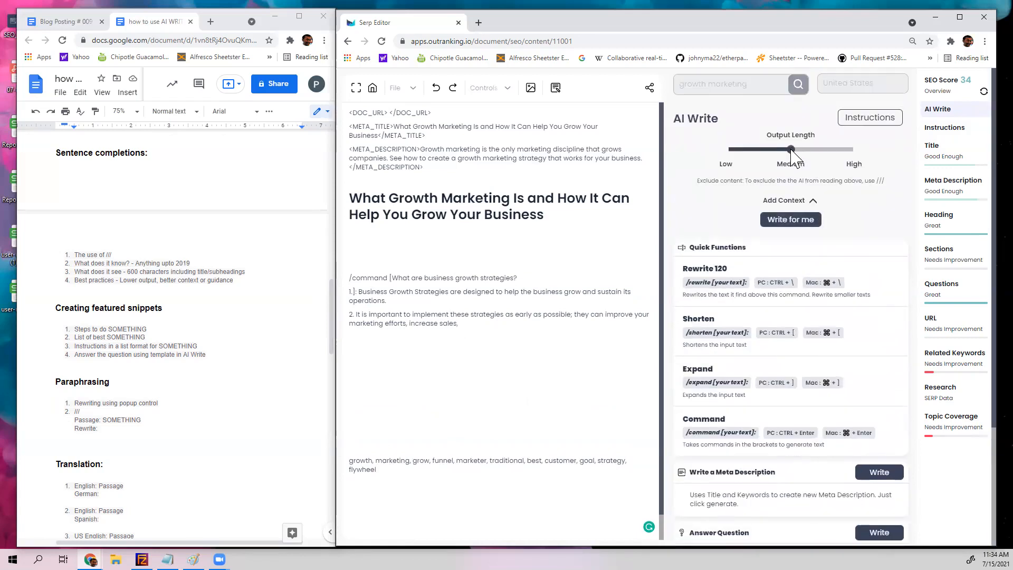
scroll(712, 206, down, 2)
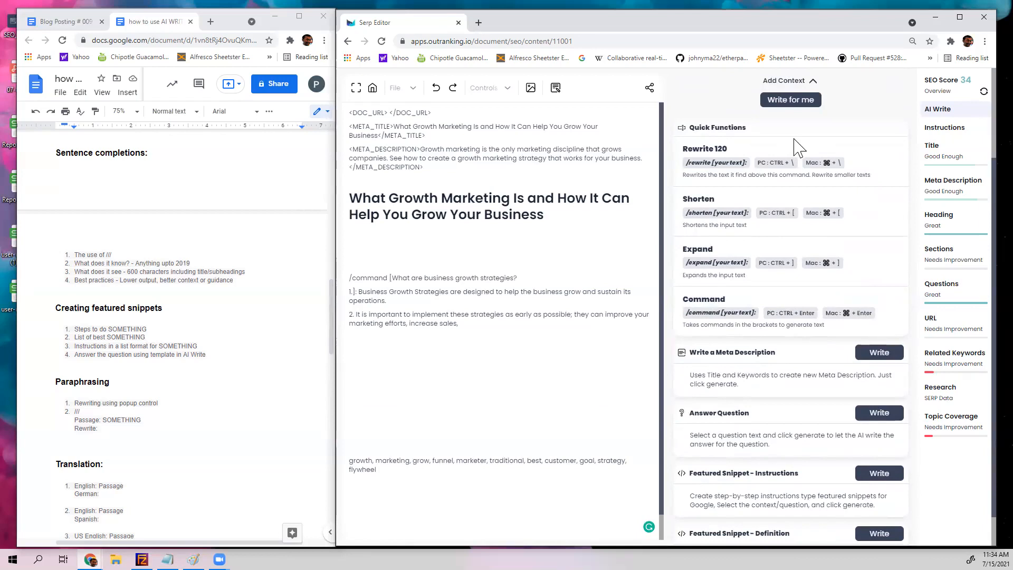
scroll(799, 148, up, 2)
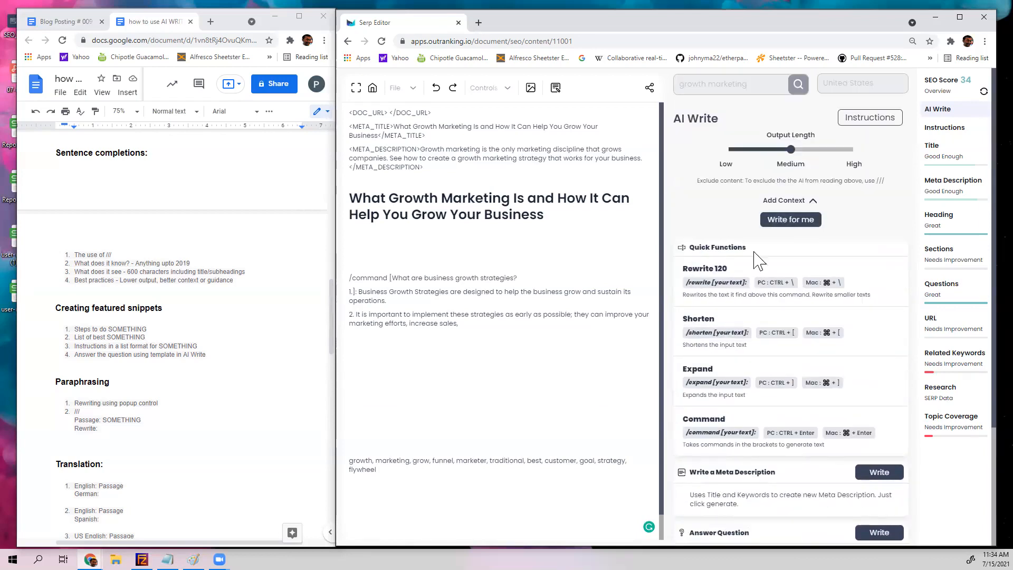
Step: Undo the numbered answer generated below the command
key(ctrl+z)
key(ctrl+z)
key(ctrl+z)
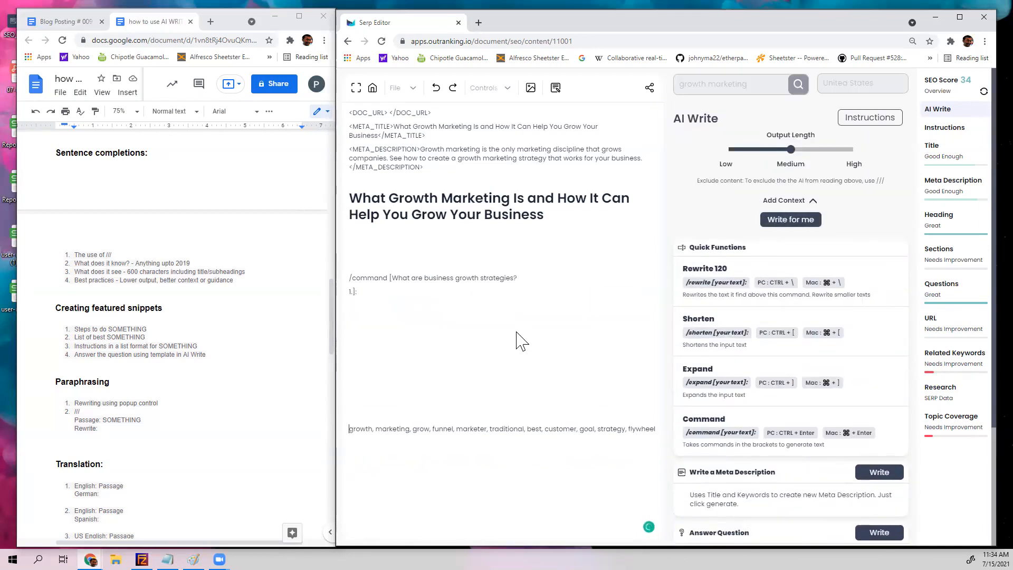
Step: Replace the leftover command text with the People also ask question "What are the best marketing jobs?"
click(945, 290)
scroll(787, 395, down, 2)
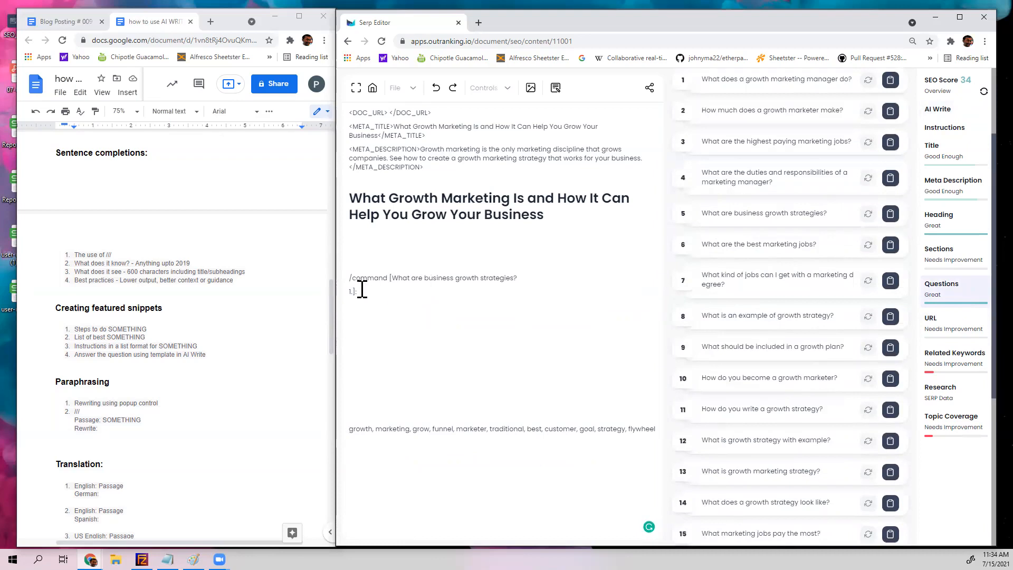
drag(347, 281, 345, 286)
key(BackSpace)
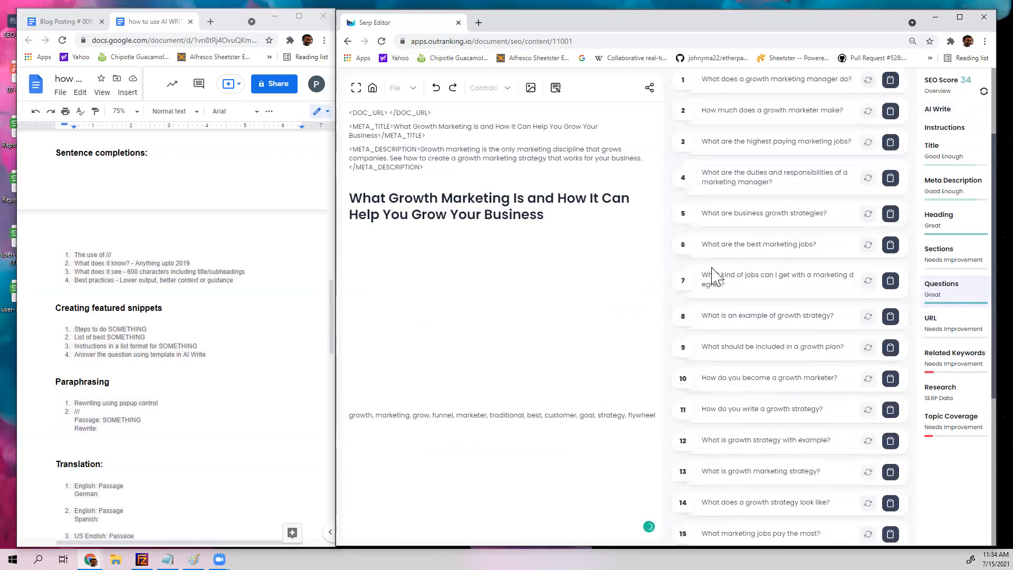
click(891, 245)
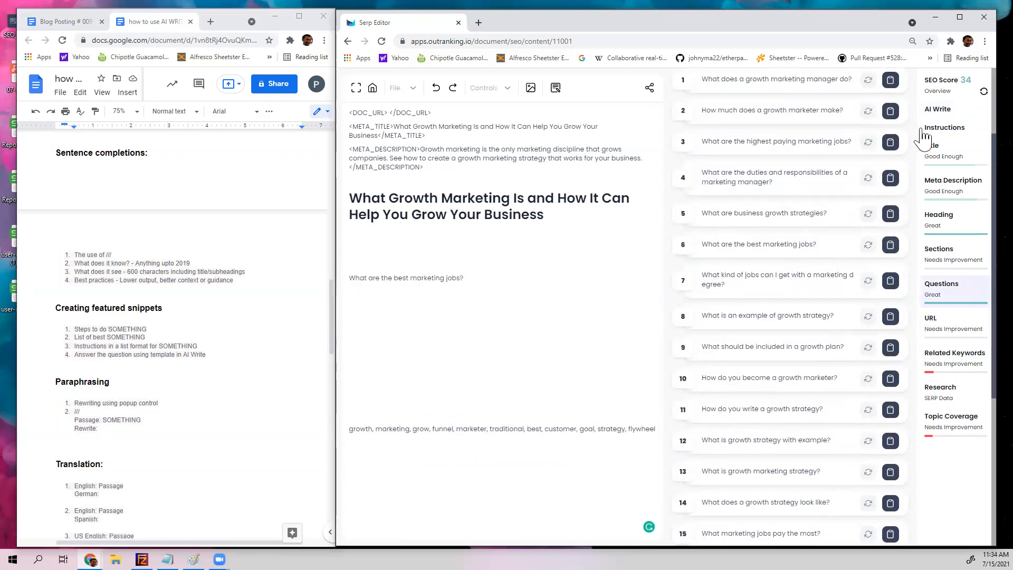
Step: Generate a Featured Snippet - Instructions answer for the question "What are the best marketing jobs?" with AI Write
click(939, 109)
drag(472, 281, 341, 283)
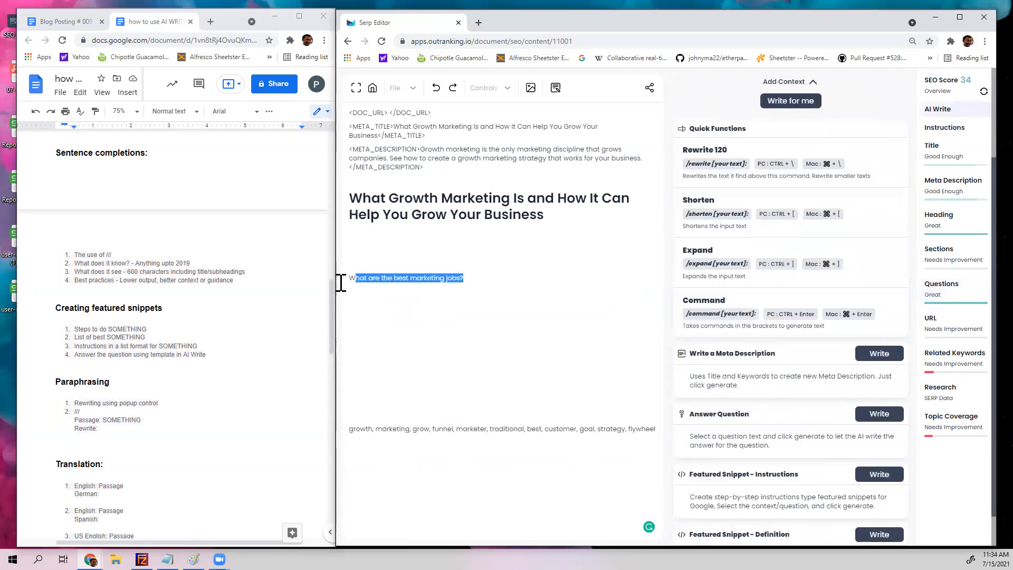
click(891, 476)
drag(468, 277, 348, 278)
click(879, 475)
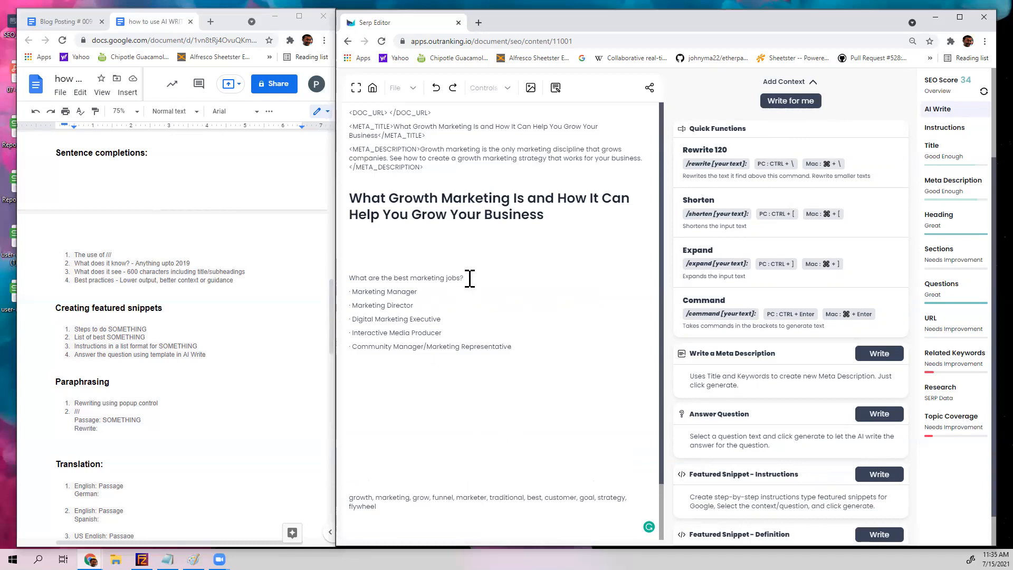
Step: Add blank lines after the generated job list and format the question above it as a heading
key(Return)
key(Return)
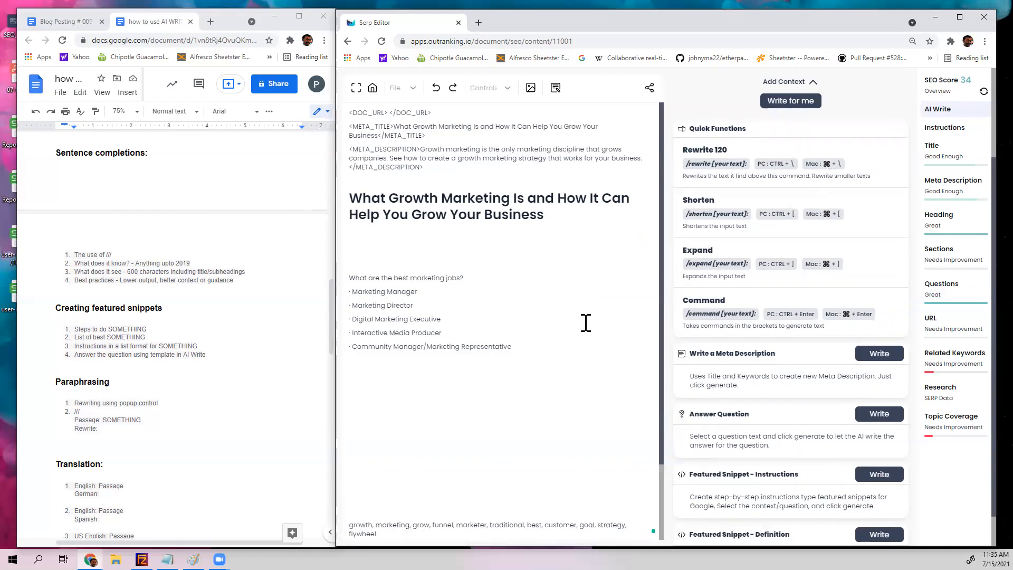
drag(473, 278, 350, 280)
click(462, 294)
click(468, 352)
click(512, 384)
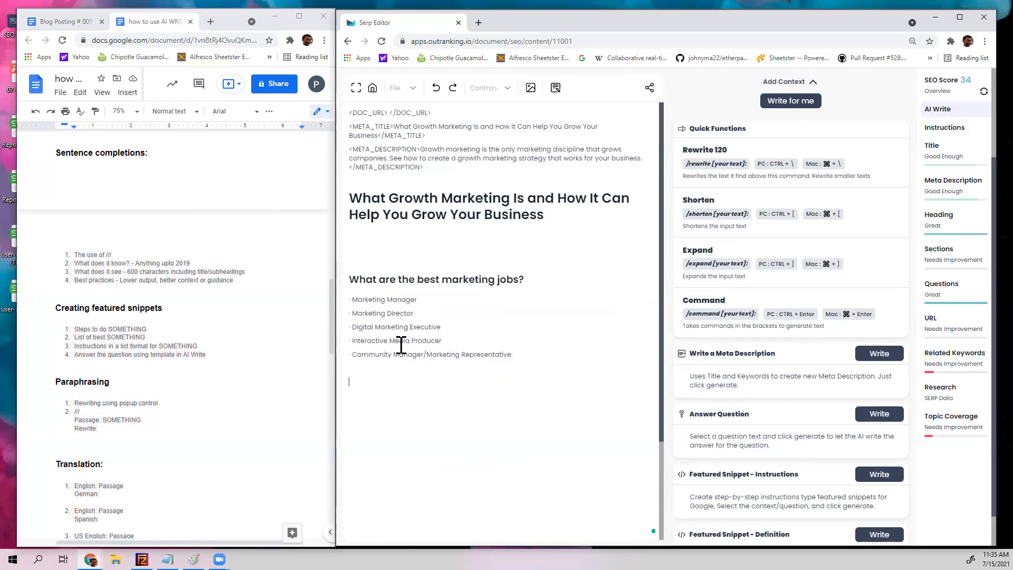
Step: Add the prompt "Marketing manager:" below the job list and try an AI completion of it
text(Marketing manager:)
click(795, 102)
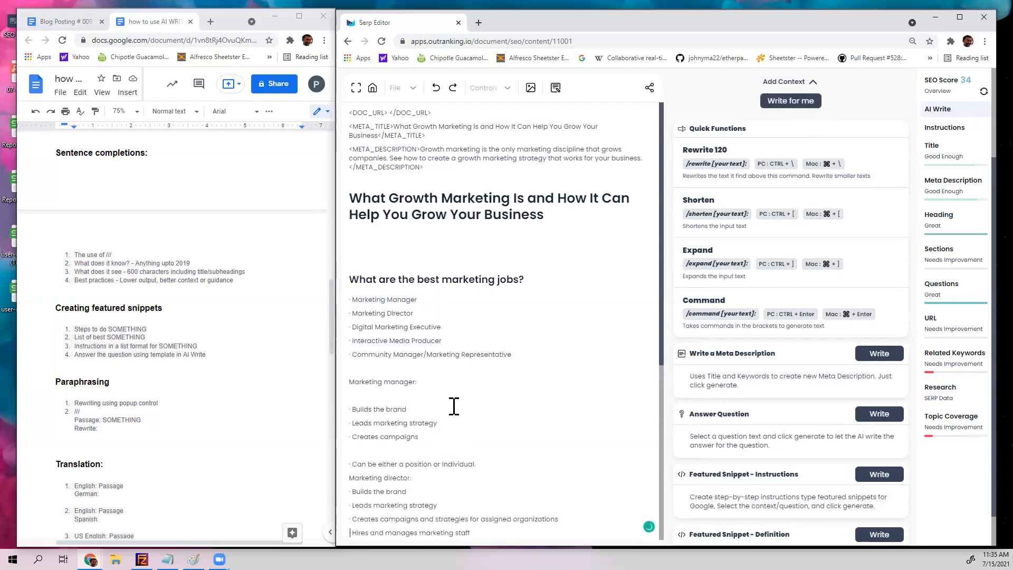
key(ctrl+z)
key(ctrl+z)
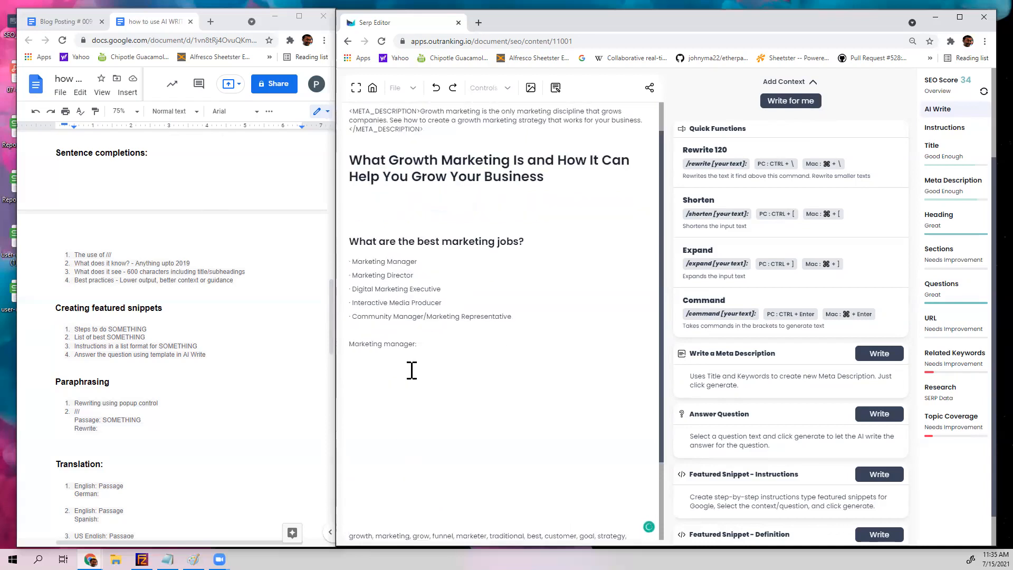
Step: Change the prompt to "Duties Marketing manager:", generate its bullet list and remove the blank line between the bullets
click(350, 343)
text(Duties)
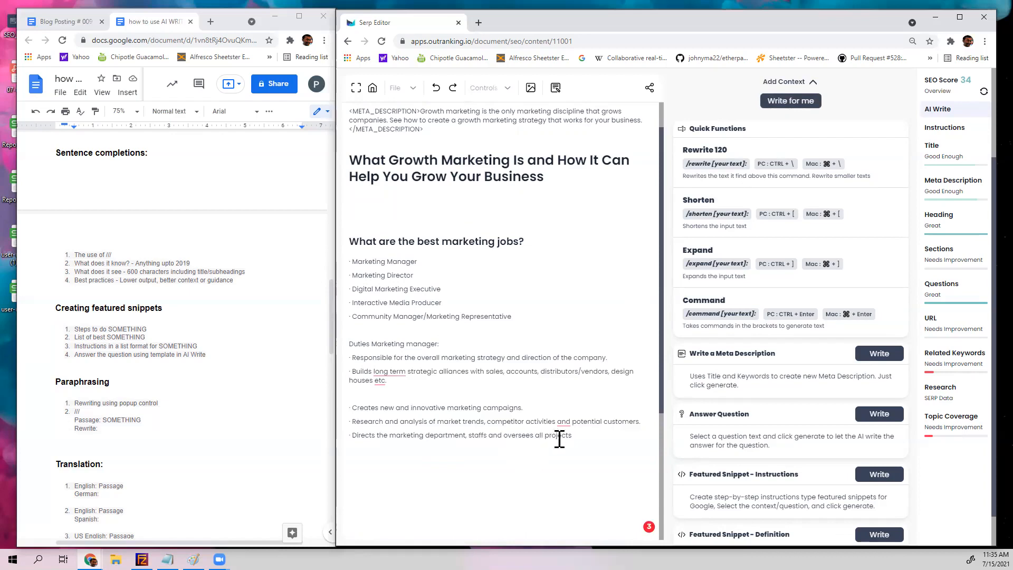
click(378, 395)
key(BackSpace)
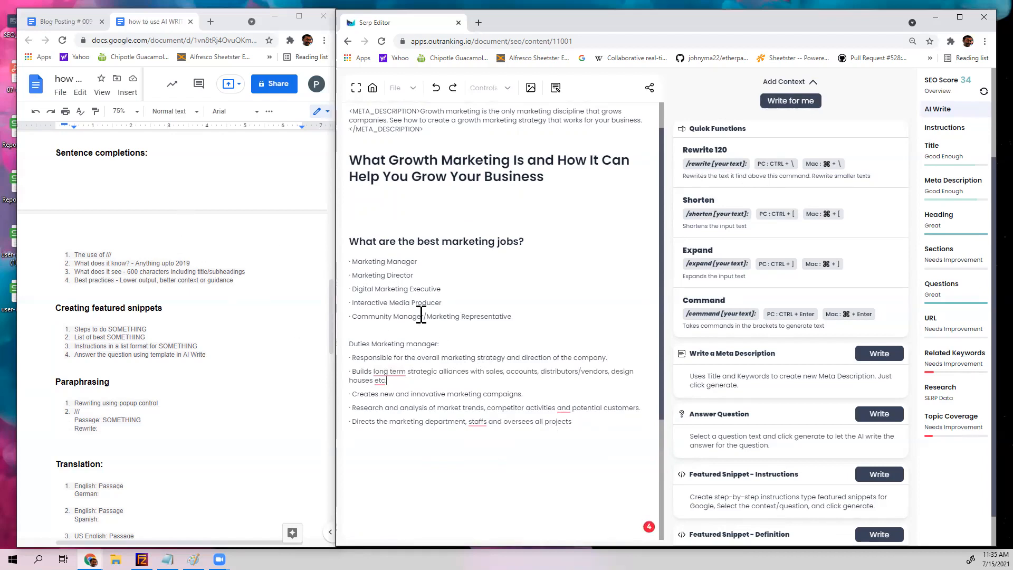
Step: Filter the Topic Coverage topics by the word "manager" copied from the duties line
click(443, 343)
double_click(430, 346)
key(ctrl+c)
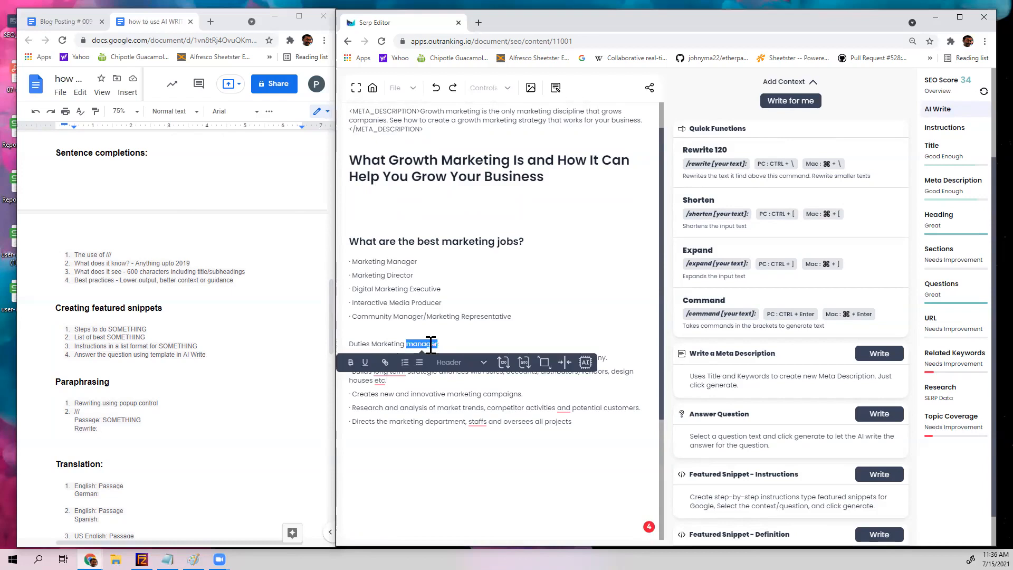
click(956, 432)
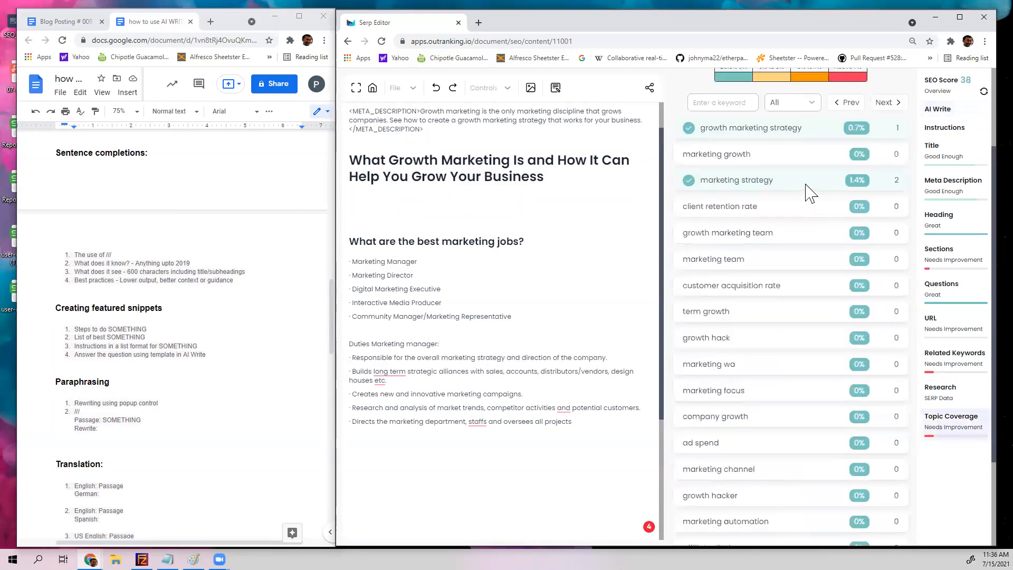
scroll(811, 193, up, 3)
click(718, 220)
key(ctrl+v)
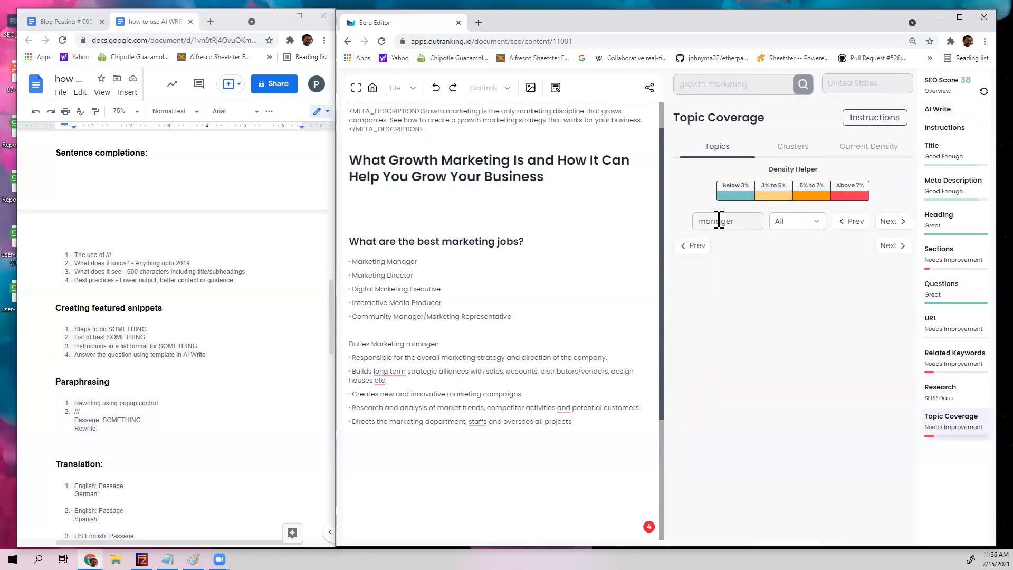
Step: Clear the topic filter, look at the topic clusters and return to the topics list
click(743, 223)
drag(743, 222, 653, 224)
key(BackSpace)
click(790, 147)
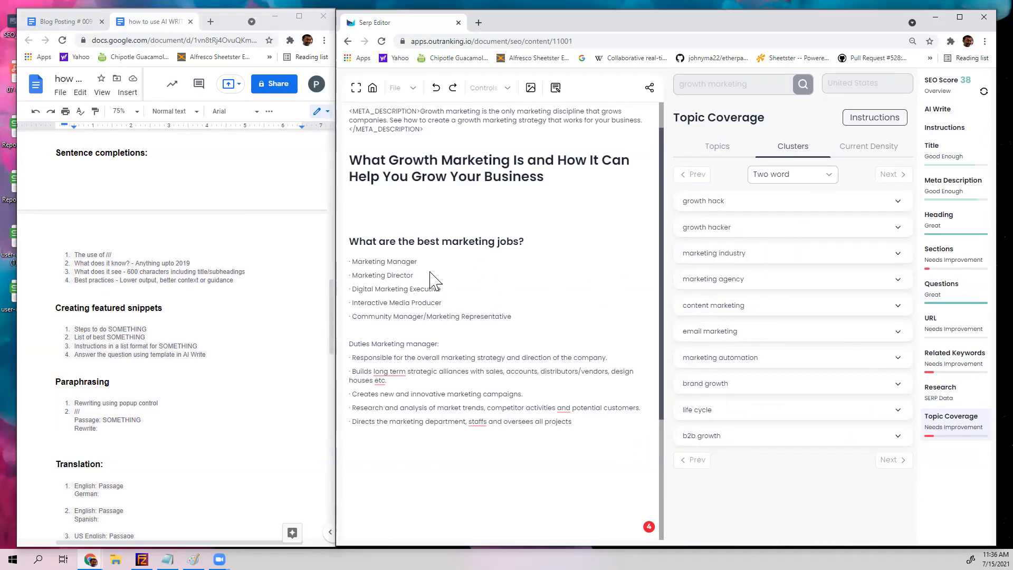
click(717, 150)
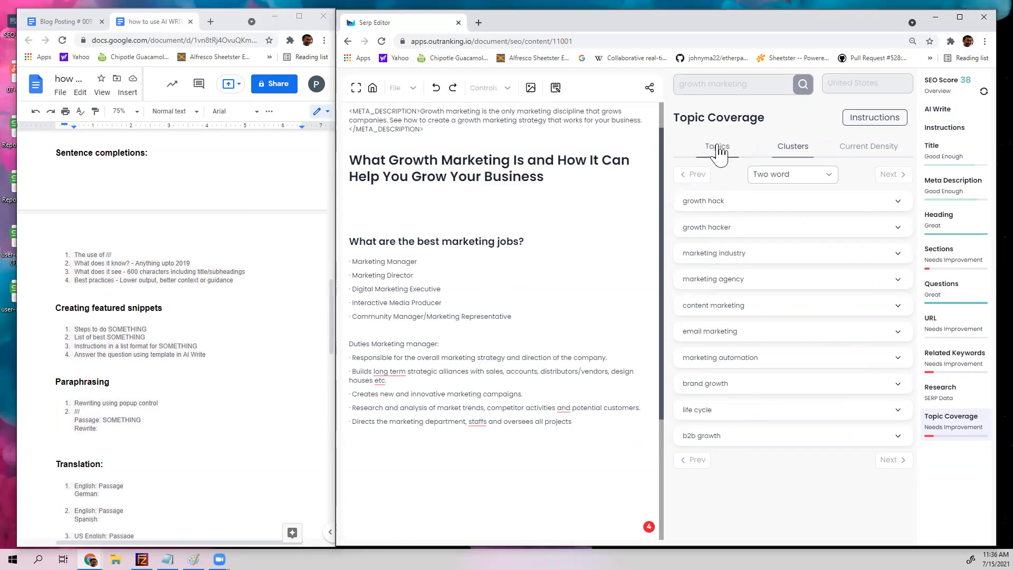
Step: Check topic coverage for the words "Digital", "Media", "Community" and "Marketing" by selecting them in the job list
double_click(363, 289)
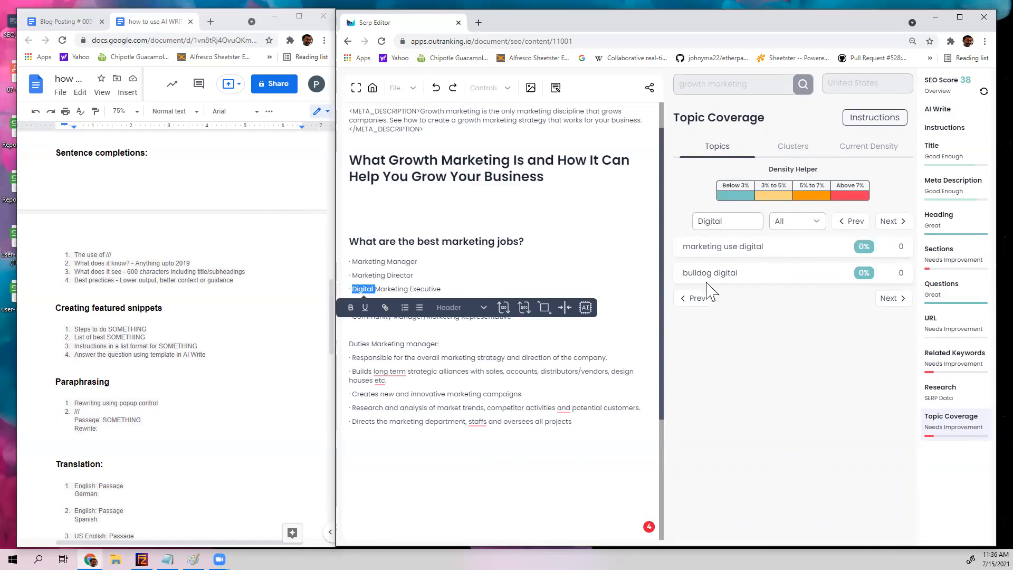
click(522, 262)
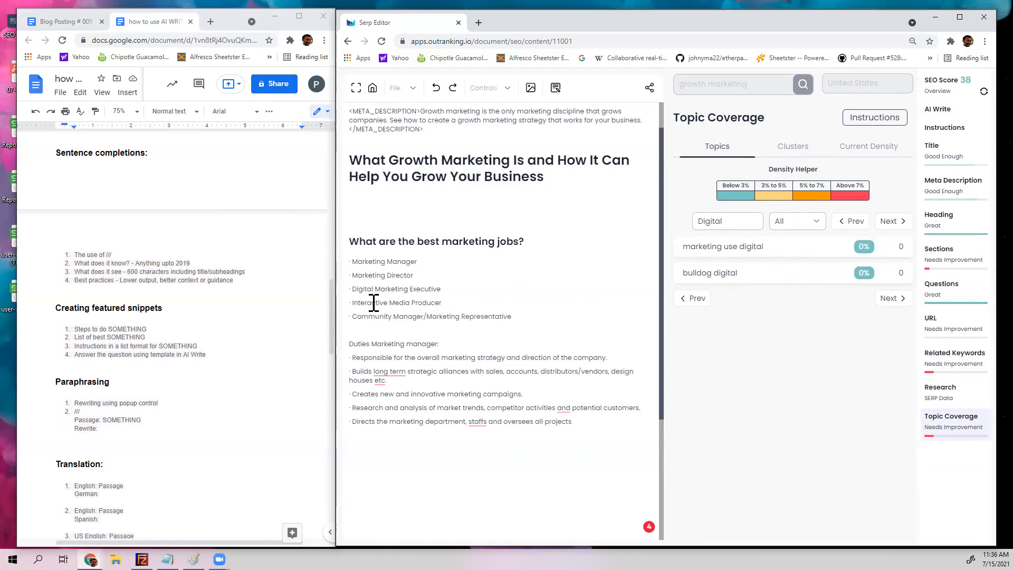
double_click(403, 302)
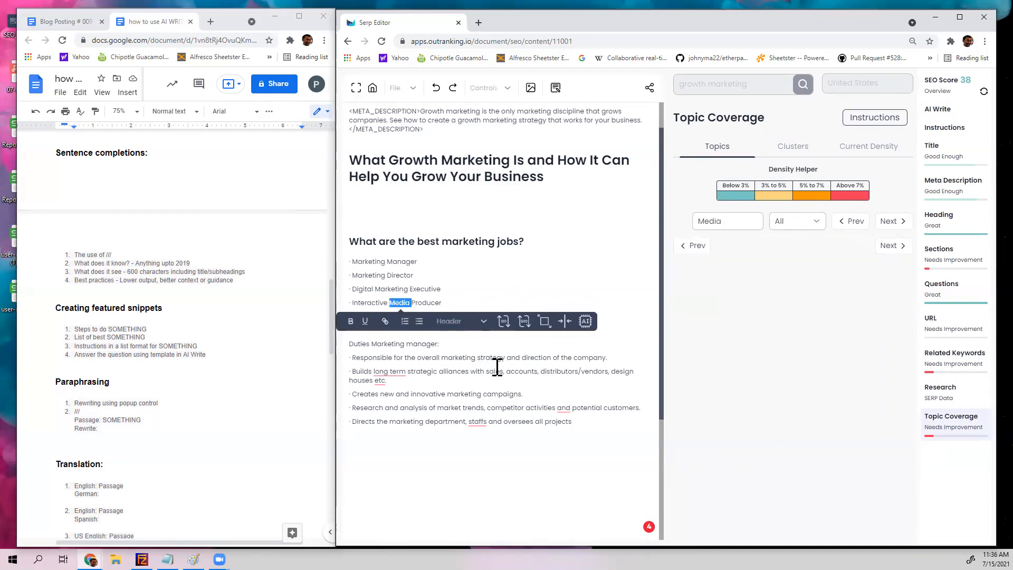
click(496, 371)
double_click(378, 317)
click(497, 388)
double_click(441, 317)
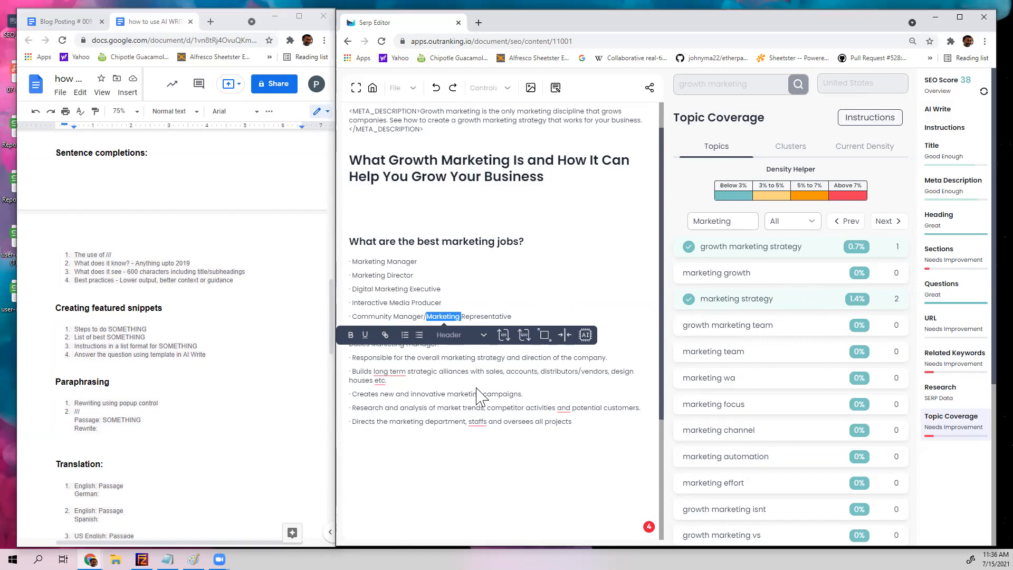
drag(520, 316, 492, 317)
click(526, 320)
key(Return)
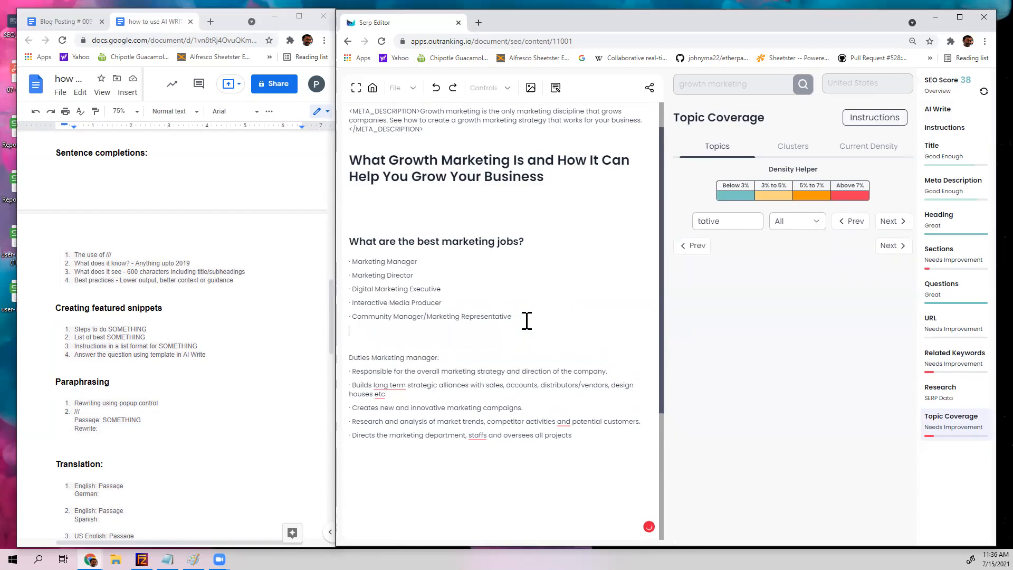
text(Keywords to include:)
drag(415, 347, 346, 332)
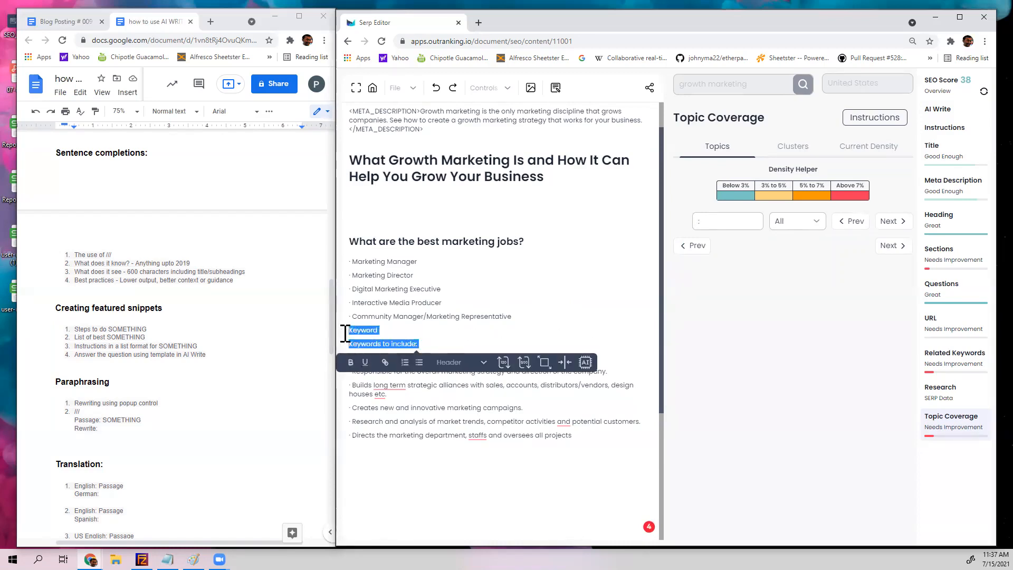
key(BackSpace)
Step: Add a blank line below "Duties Marketing manager:" and rewrite the first duty bullet with the AI rewrite function
click(199, 362)
scroll(198, 362, down, 1)
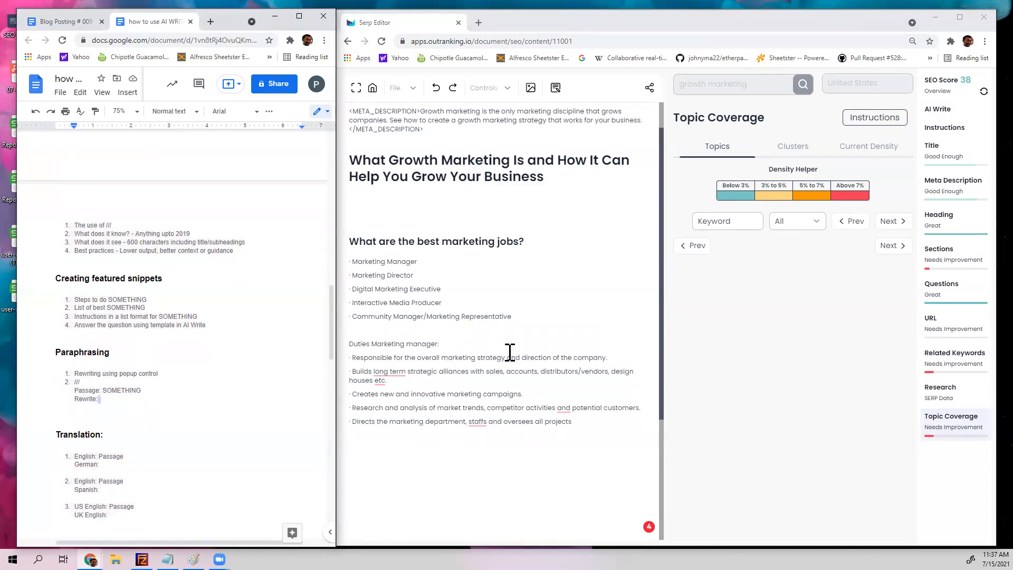
scroll(543, 450, down, 2)
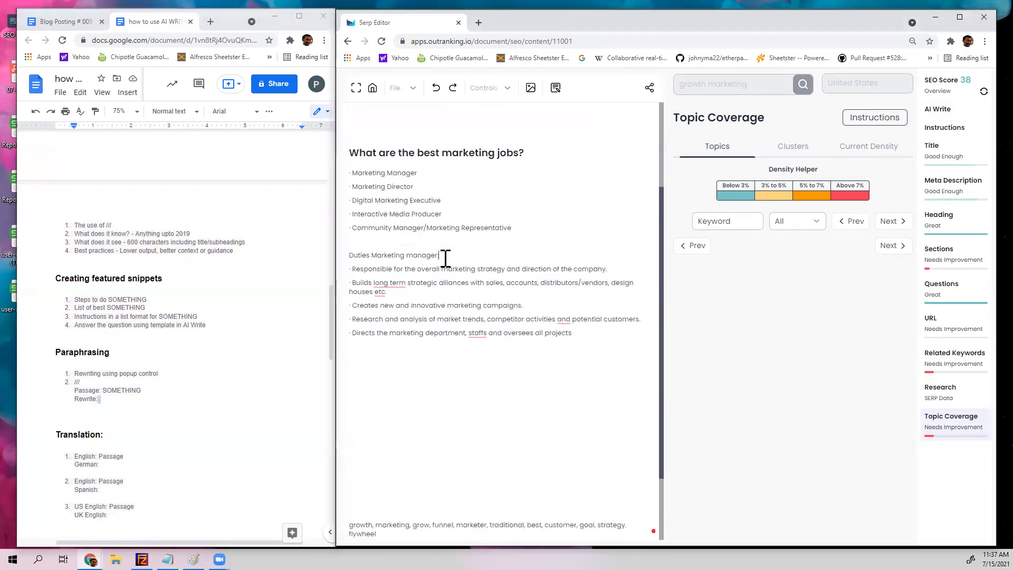
click(446, 258)
key(Return)
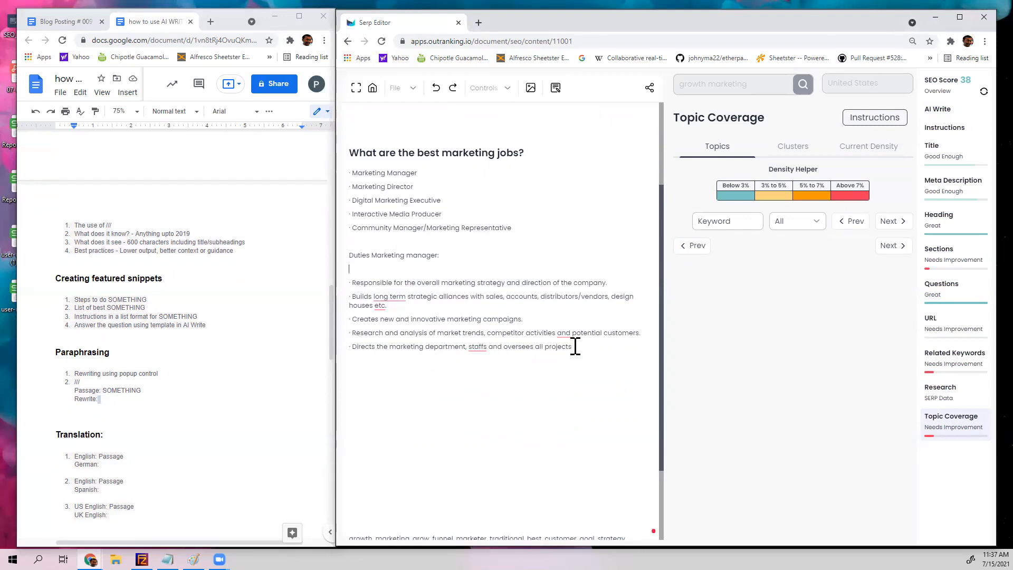
drag(610, 283, 352, 285)
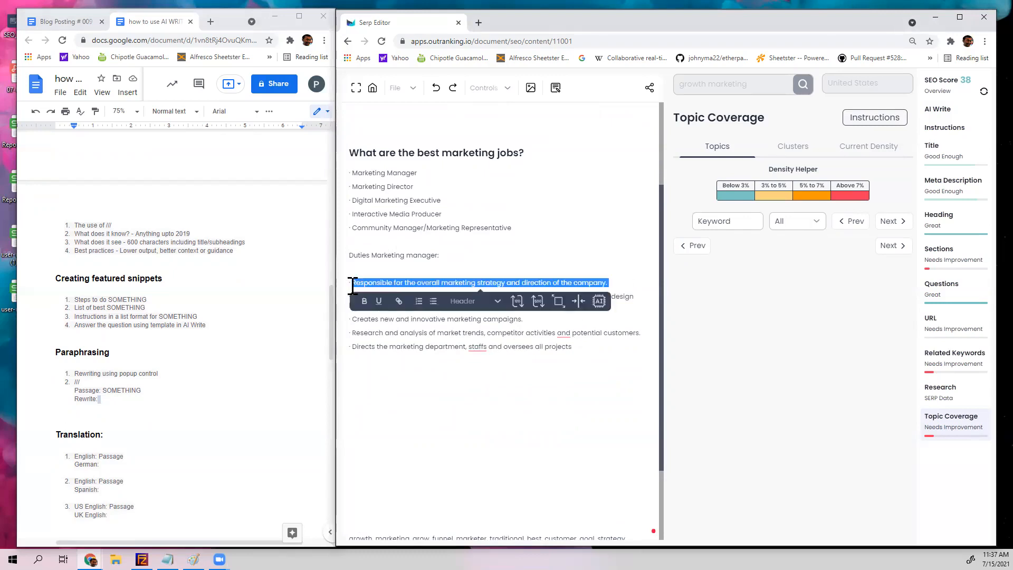
click(517, 301)
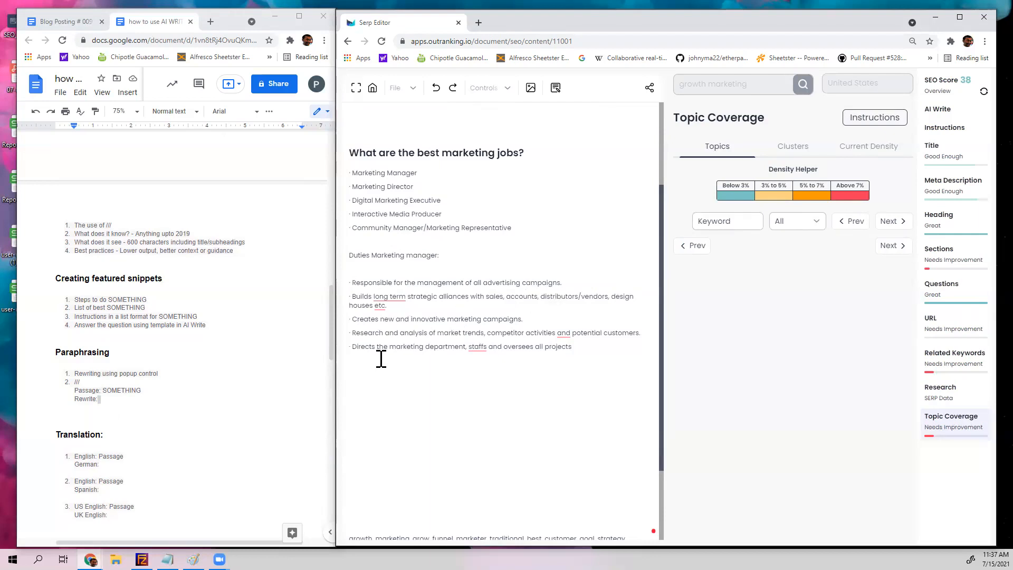
Step: Set off the last duty with "///" above it, strip its bullet, add a "Rewrite:" line below and run AI Write
key(Return)
key(Return)
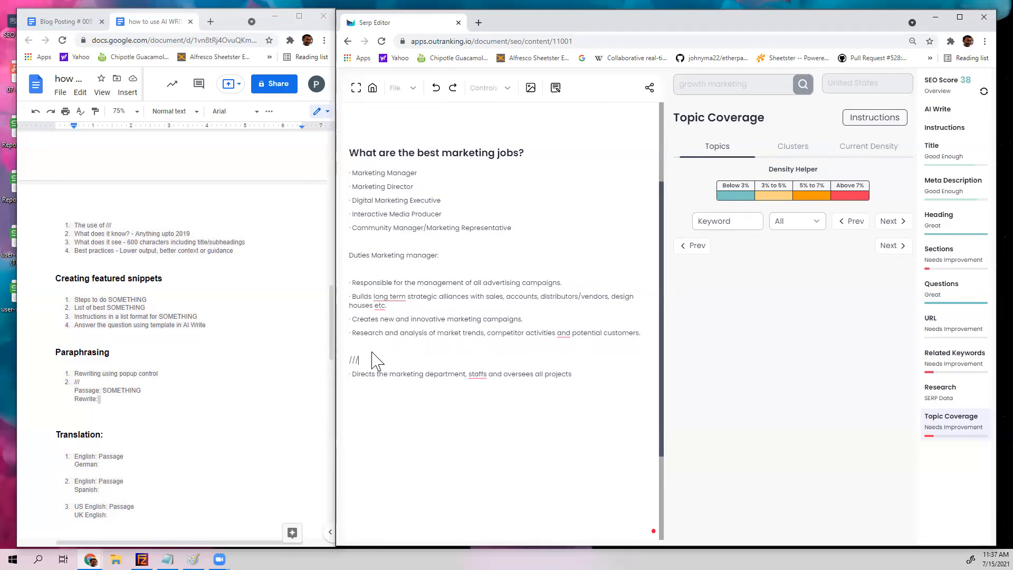
click(354, 374)
key(BackSpace)
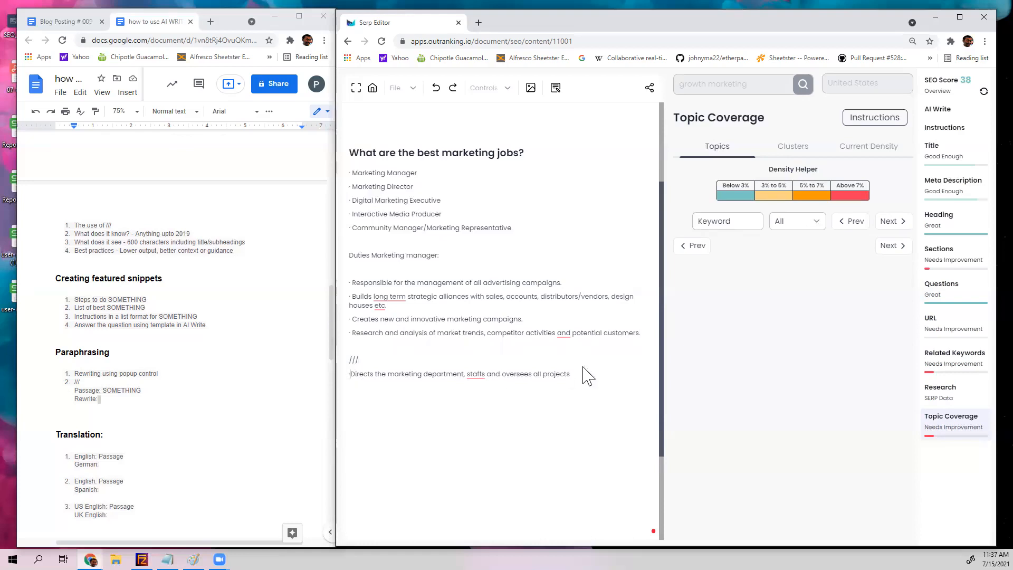
text(Rewrite:)
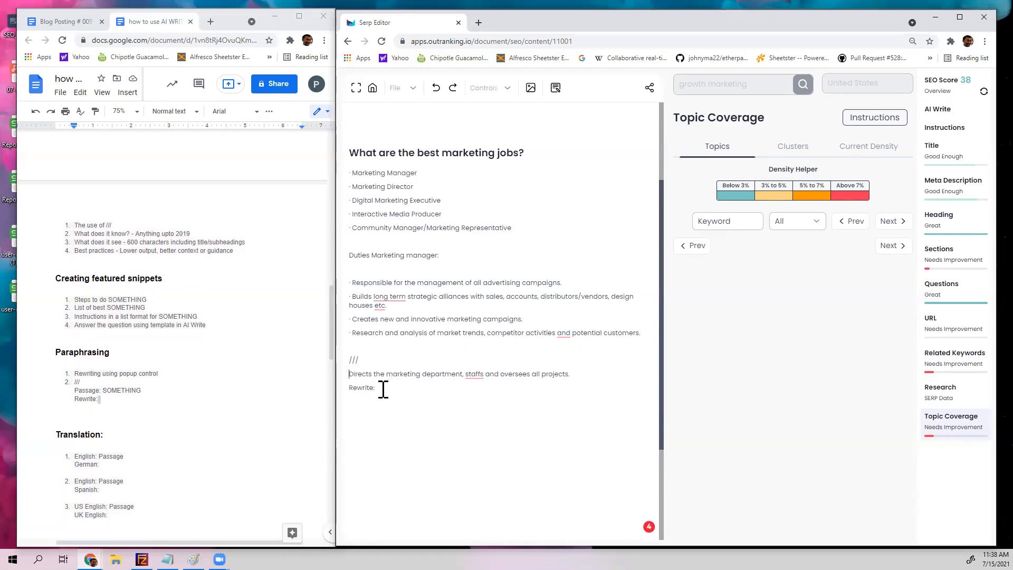
click(945, 110)
click(791, 220)
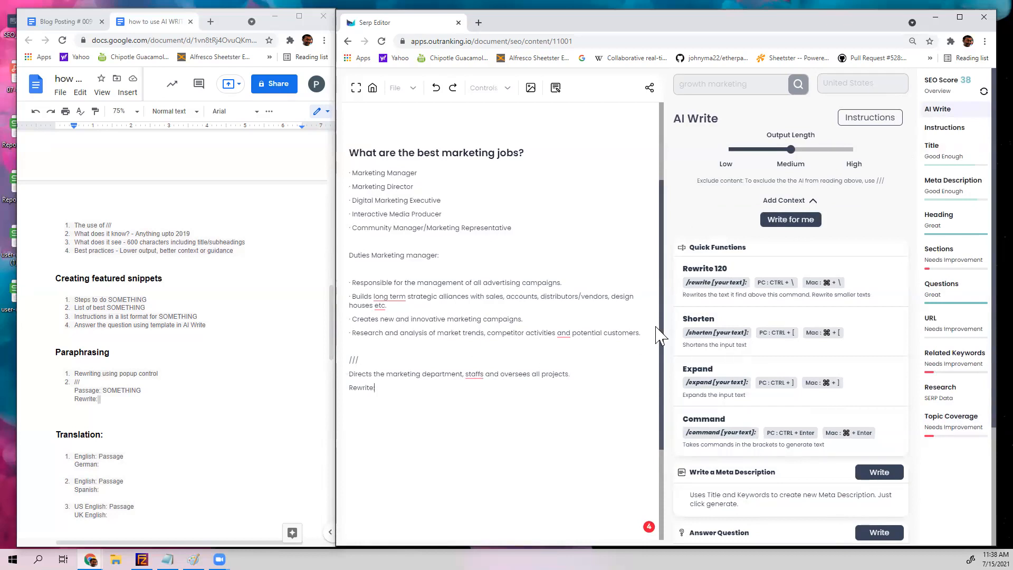
Step: Append a copy of the market research and analysis duty to the passage under "///"
drag(642, 332, 354, 332)
key(ctrl+c)
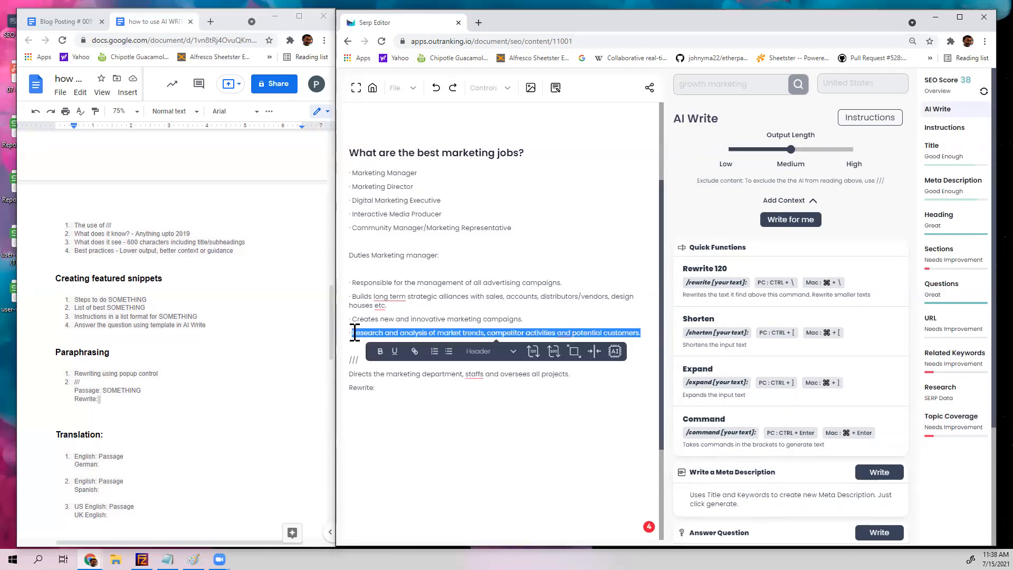
click(581, 374)
key(ctrl+v)
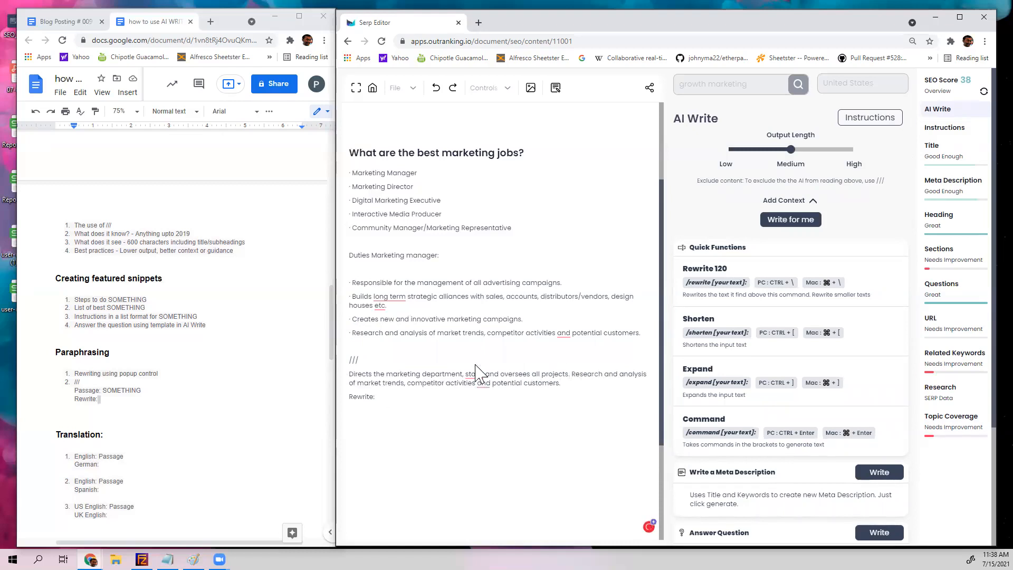
Step: Try generating a rewrite of the passage after "Rewrite:" with AI Write, and undo the generated text
scroll(475, 369, down, 2)
click(790, 220)
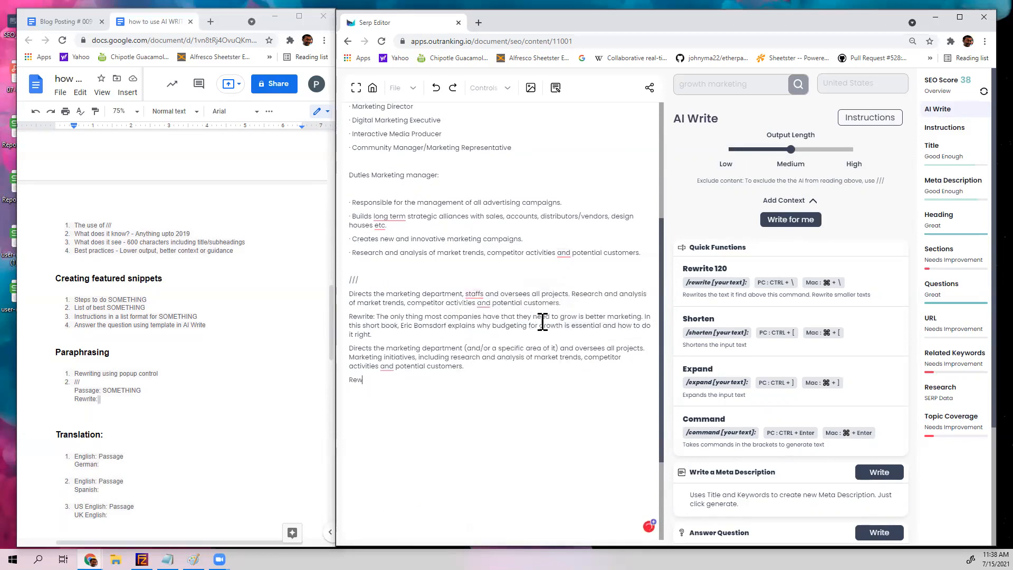
drag(374, 336, 377, 316)
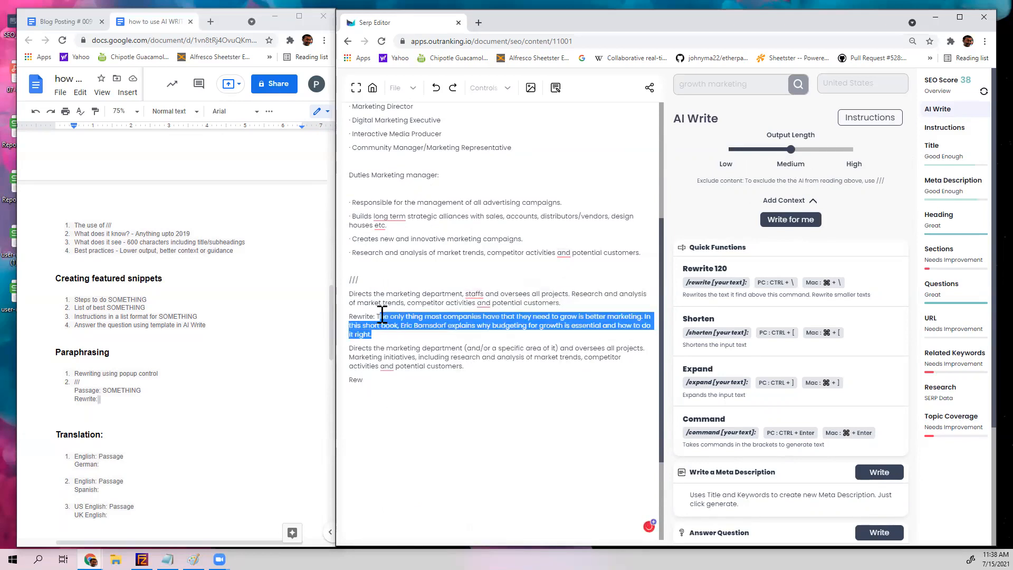
click(442, 333)
drag(448, 325, 407, 326)
click(527, 414)
key(ctrl+z)
key(ctrl+z)
key(ctrl+z)
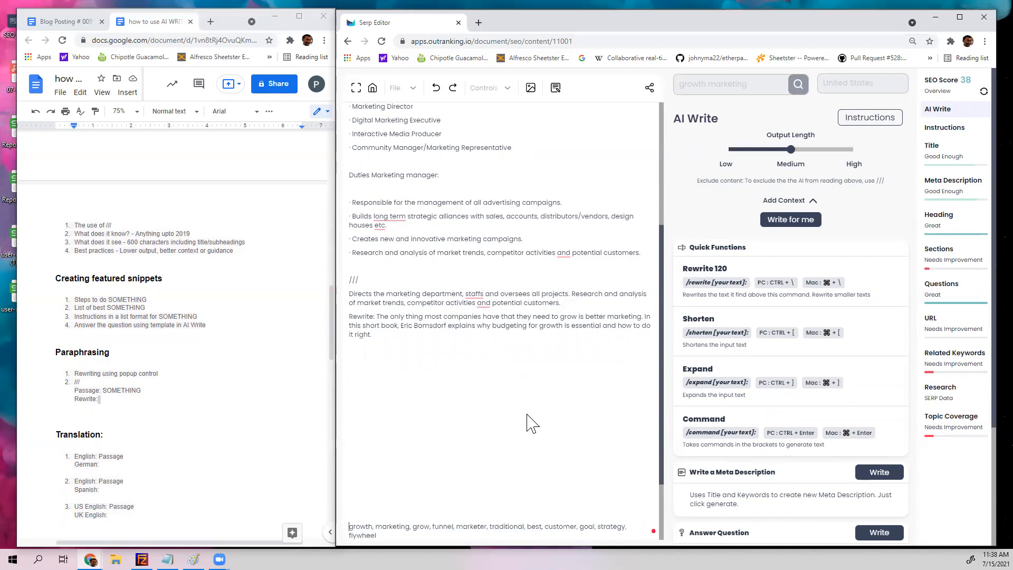
click(452, 87)
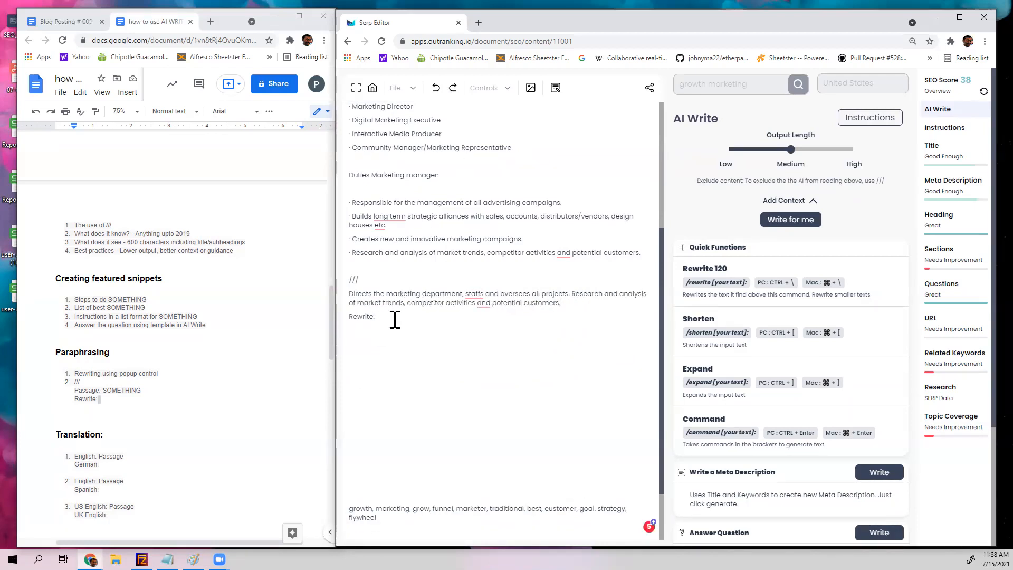
Step: Remove the "Rewrite:" line under "///" and rewrite the two-sentence passage above it with the AI rewrite function
double_click(351, 317)
key(BackSpace)
drag(564, 305, 332, 299)
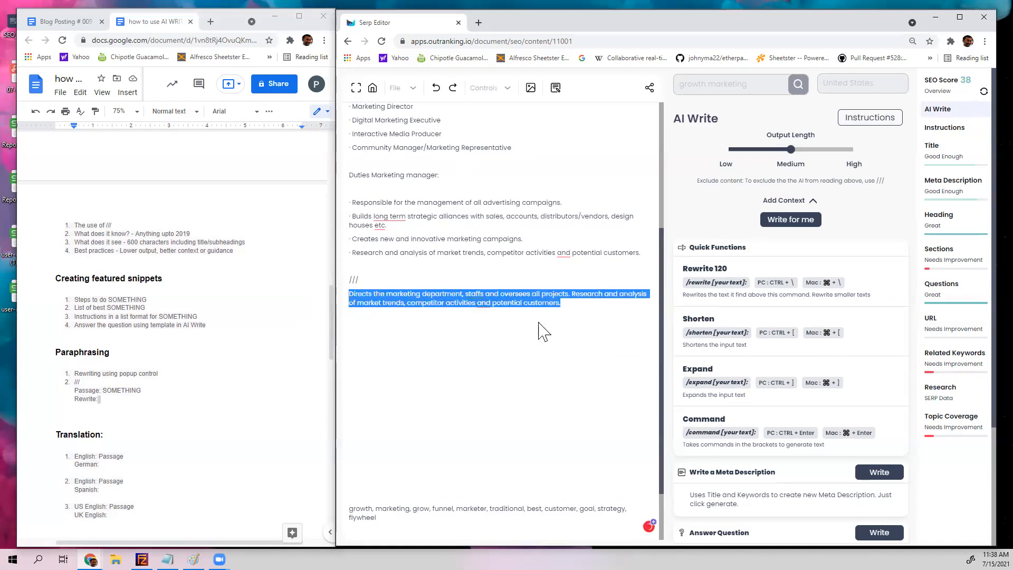
key(ctrl+backslash)
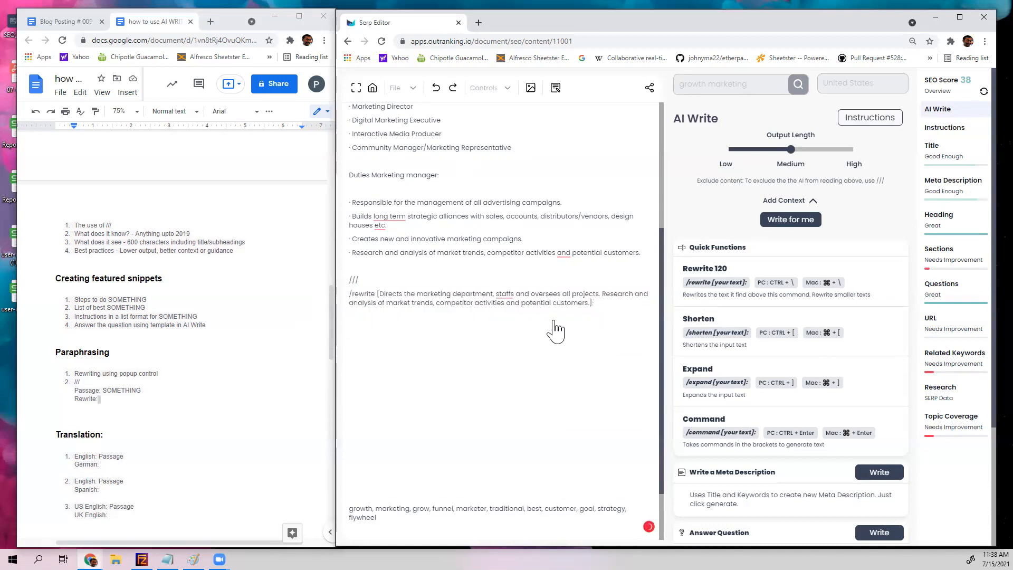
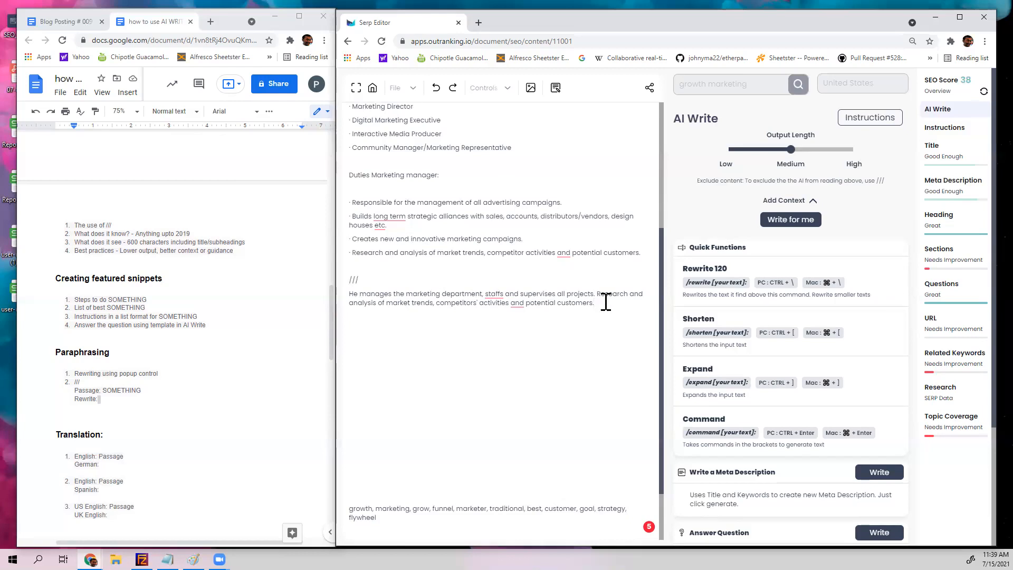
Step: Delete the market research and analysis sentence from the rewritten passage under "///"
click(249, 350)
mouse_move(604, 302)
mouse_down()
mouse_move(541, 303)
mouse_move(597, 294)
mouse_up()
click(541, 304)
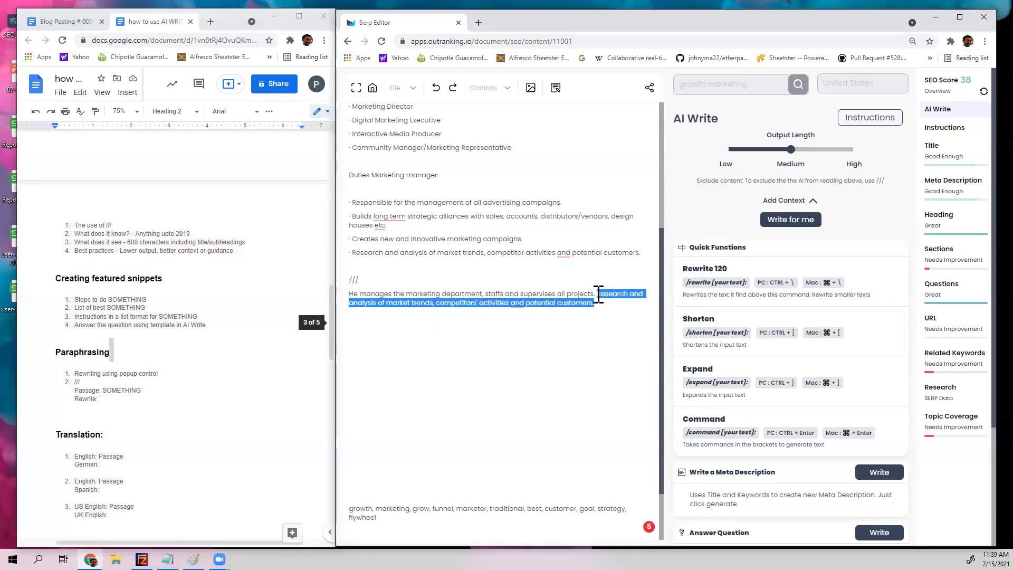
key(BackSpace)
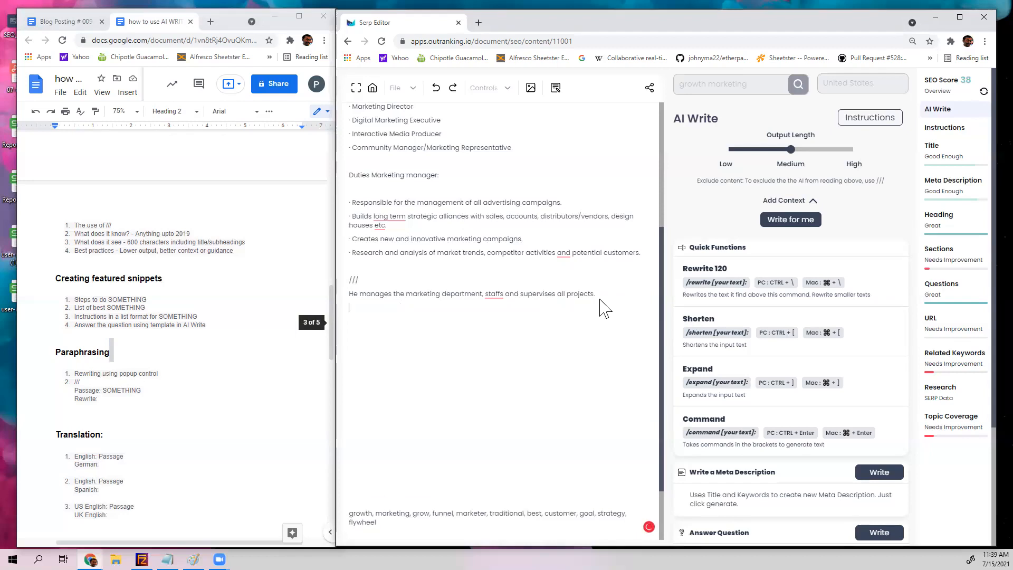
Step: Turn the remaining sentence into a translation prompt by prefixing it with "English:" and adding a "German:" line below
scroll(141, 453, down, 2)
scroll(169, 344, down, 1)
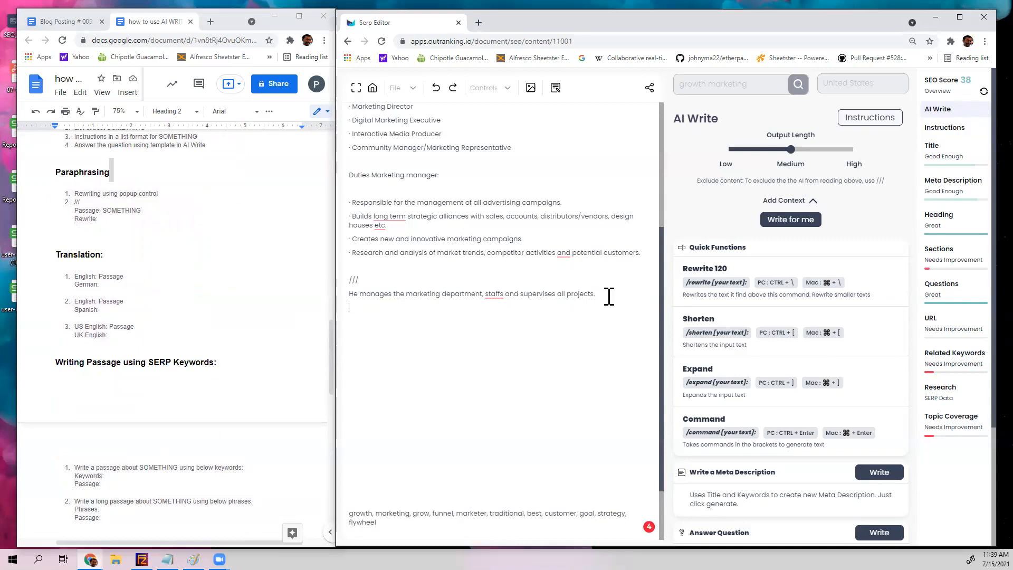
key(Return)
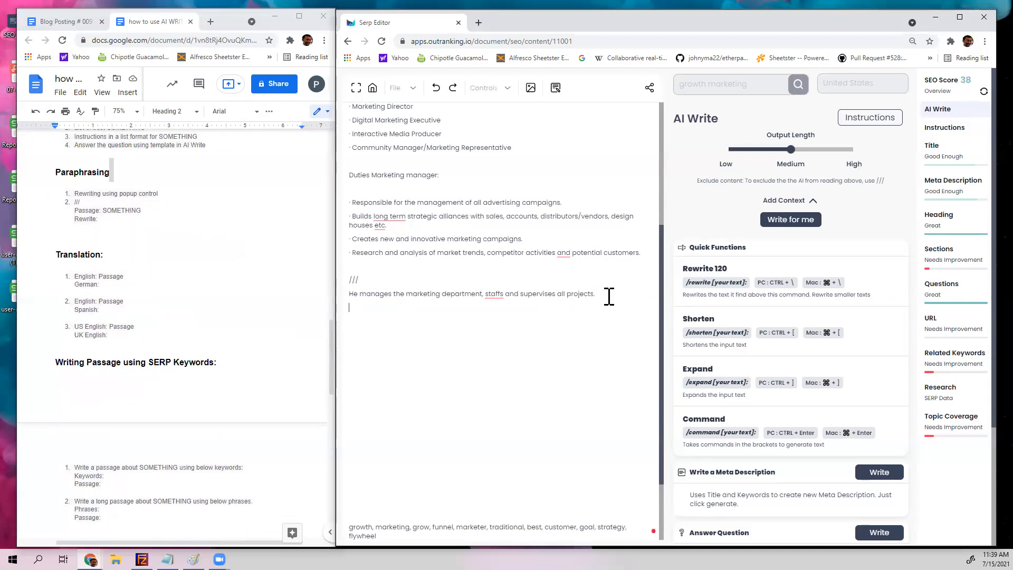
click(350, 294)
text(English: )
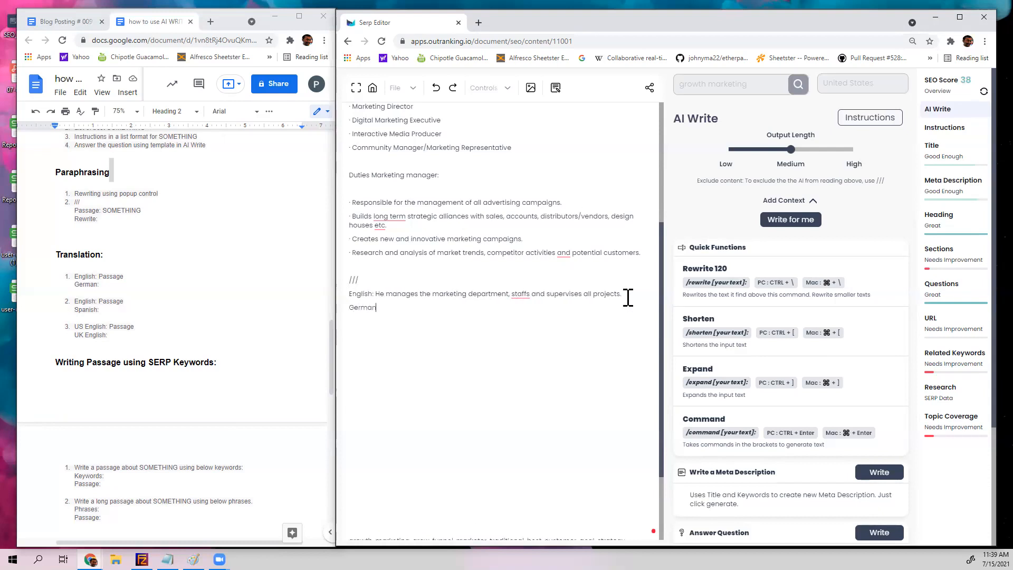
text(:)
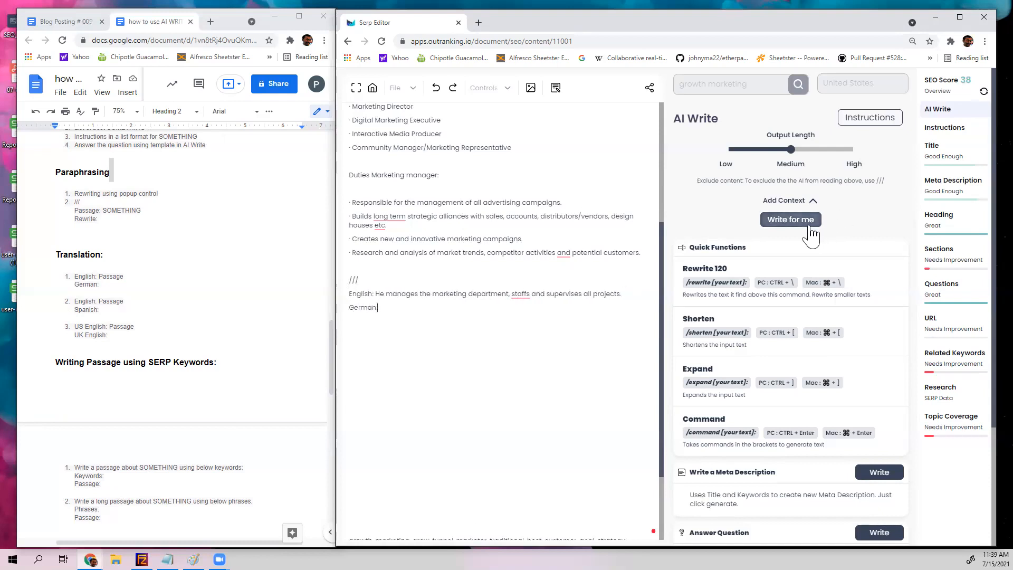
Step: Translate the English sentence by running the prompt as an AI command, and delete the two repeated English sentences below the German output
click(813, 220)
drag(387, 307, 348, 291)
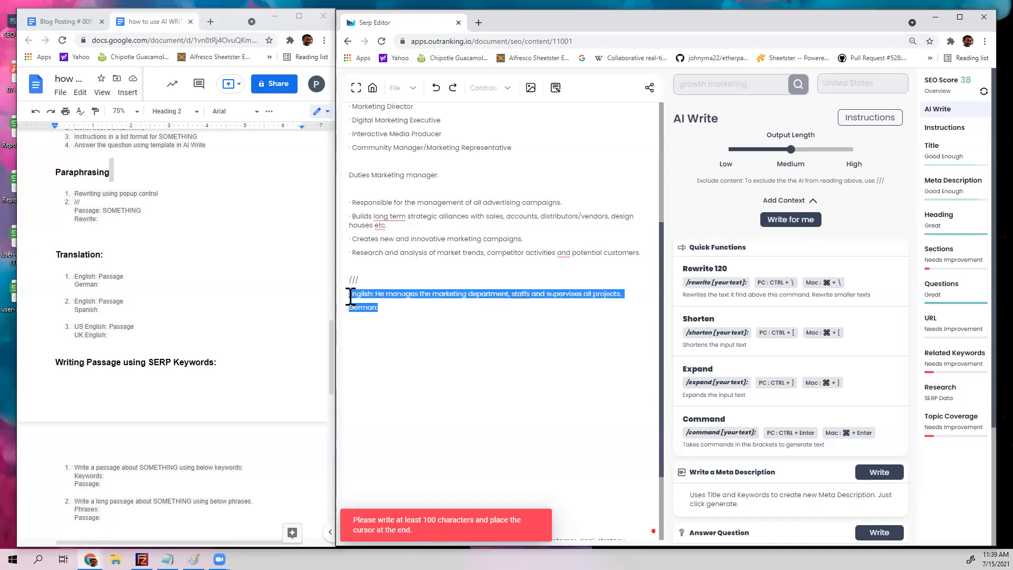
click(585, 326)
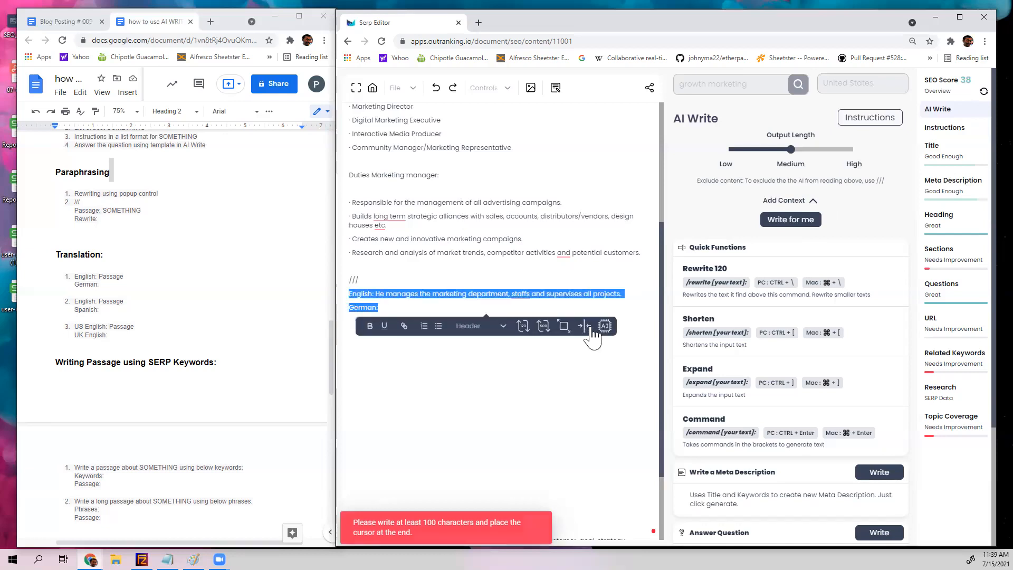
drag(596, 344, 345, 331)
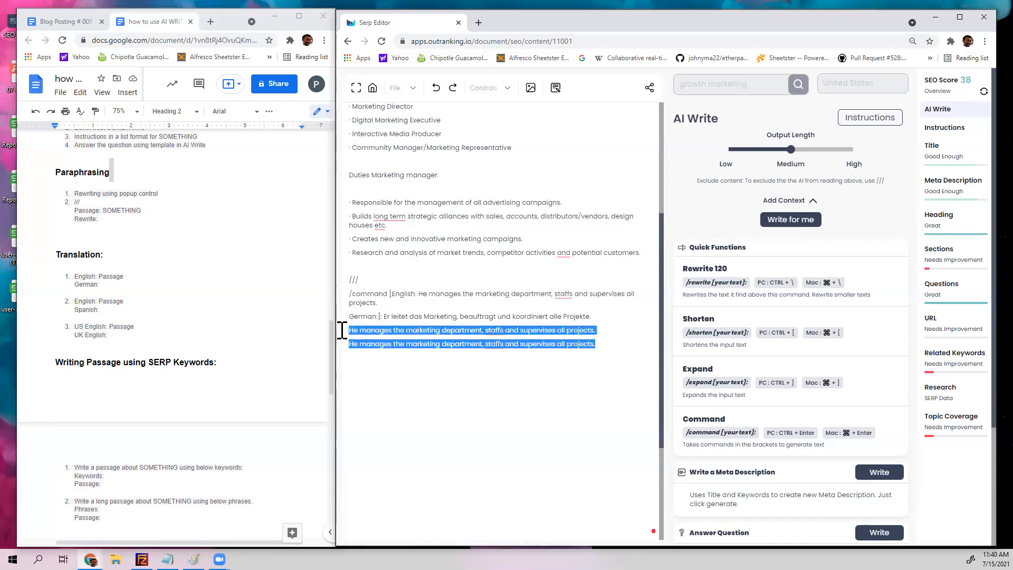
key(BackSpace)
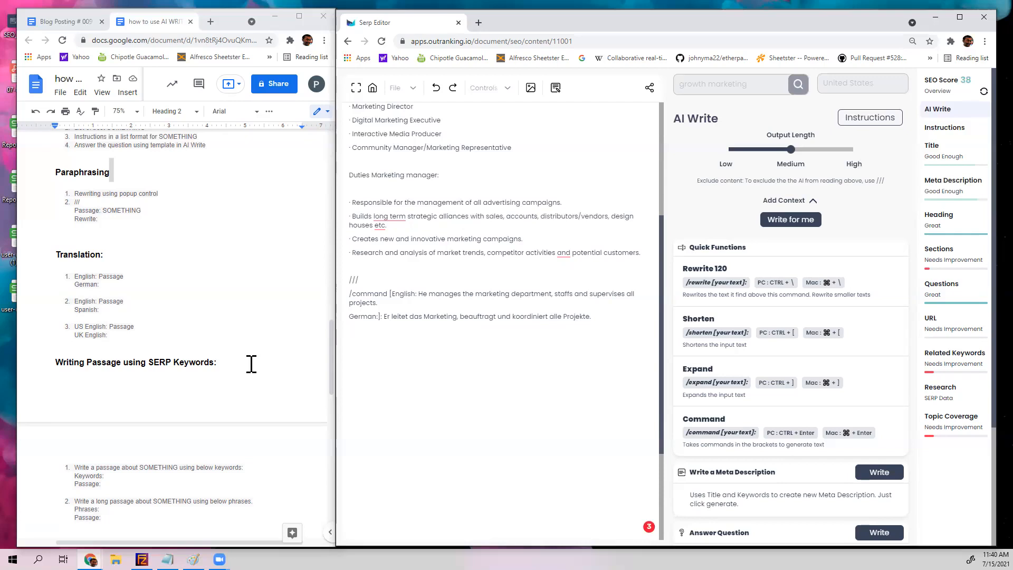
Step: Consult the guide's SERP keyword prompts and clear the duty bullets and translation prompt below "Duties Marketing manager:"
scroll(249, 362, down, 2)
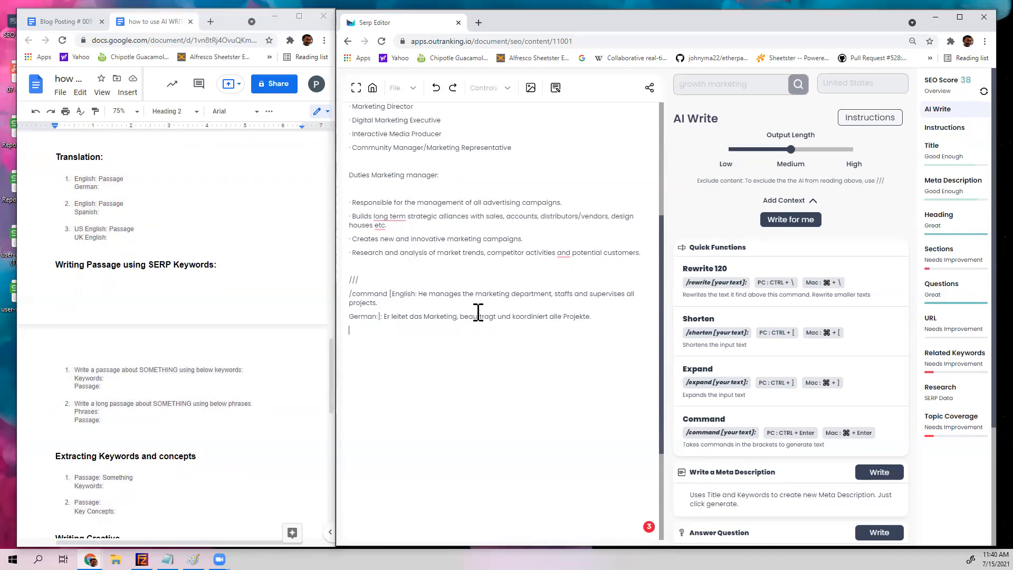
click(260, 251)
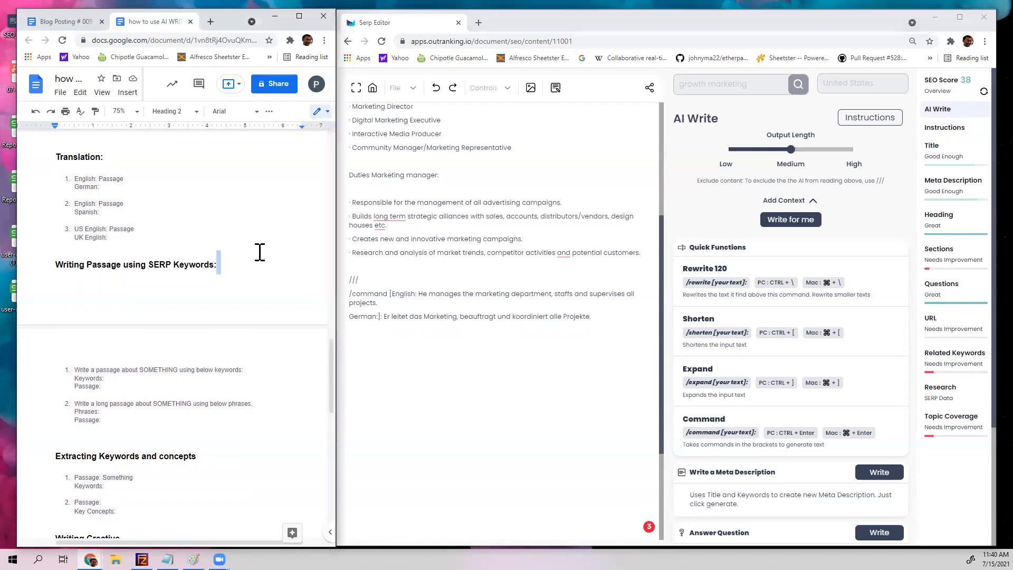
click(225, 235)
scroll(225, 235, down, 2)
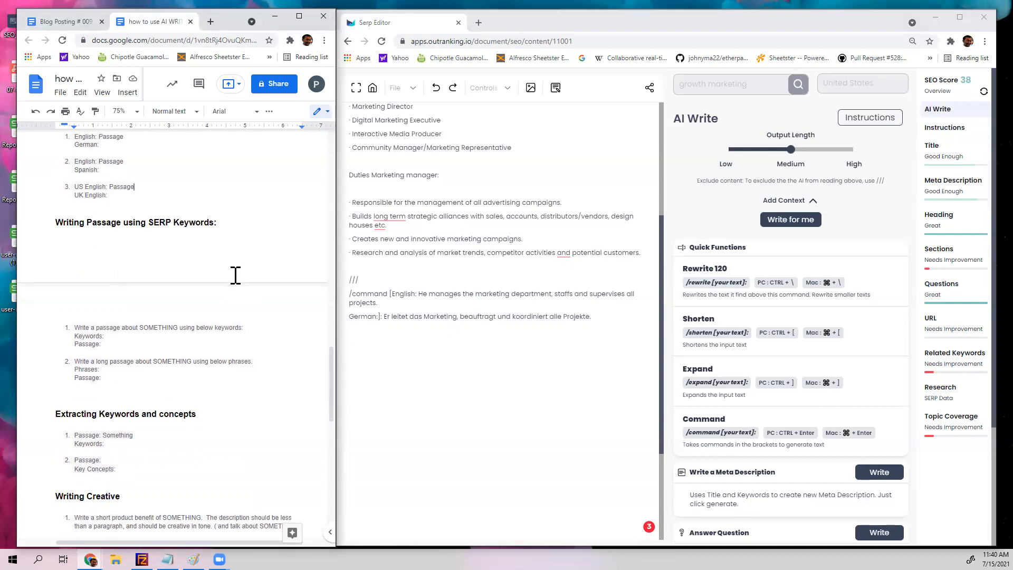
scroll(235, 274, down, 2)
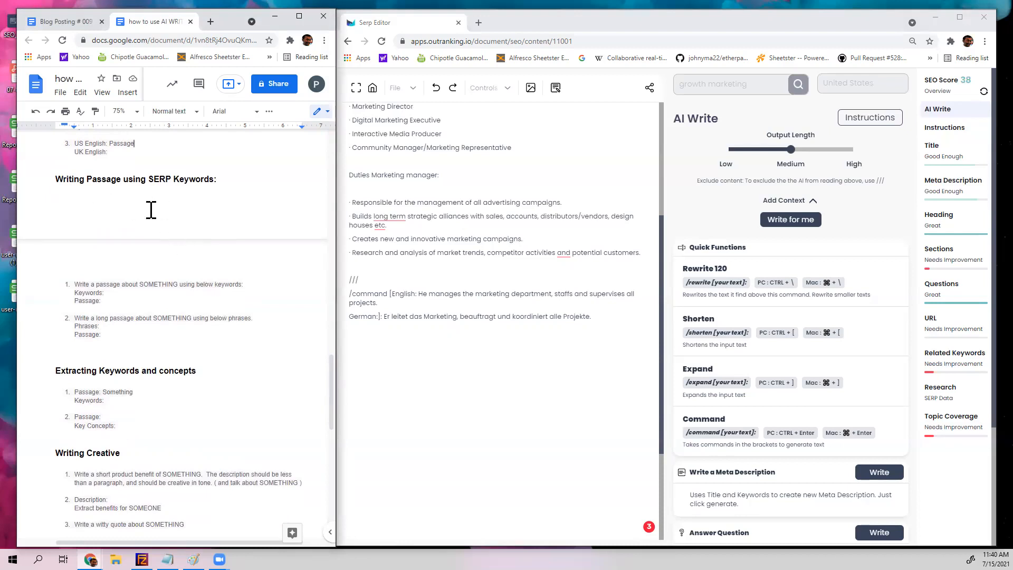
scroll(197, 362, down, 3)
scroll(198, 362, up, 5)
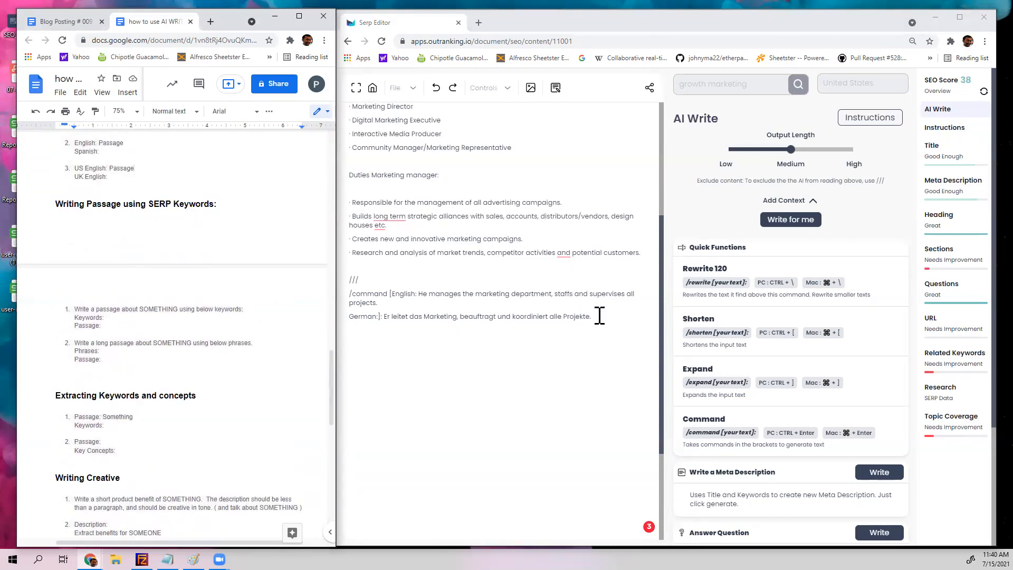
drag(595, 316, 354, 202)
key(BackSpace)
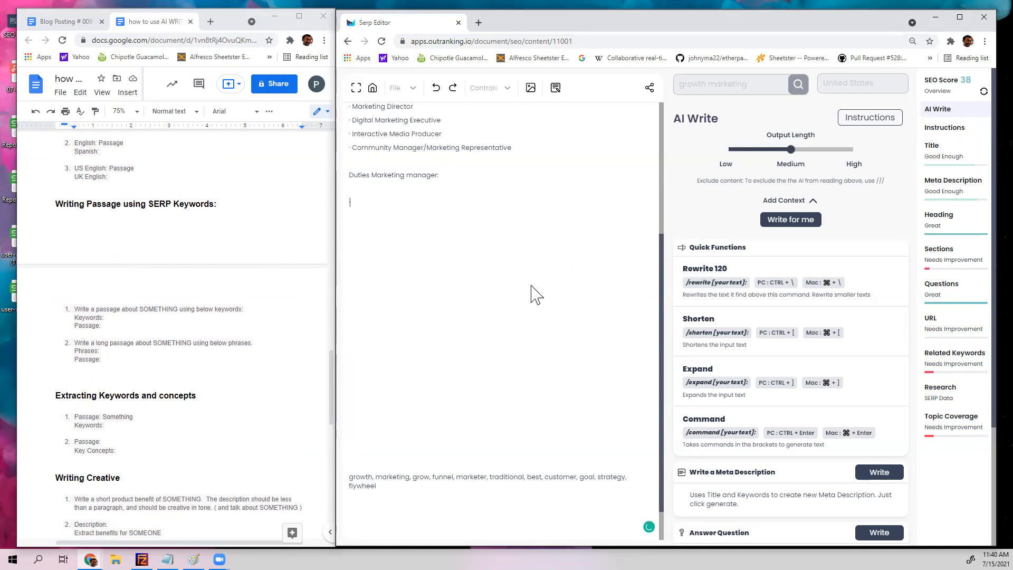
Step: Search the Topic Coverage topics for "growth marketing" and "team"
click(955, 420)
drag(745, 222, 650, 221)
key(BackSpace)
text(growth marketing)
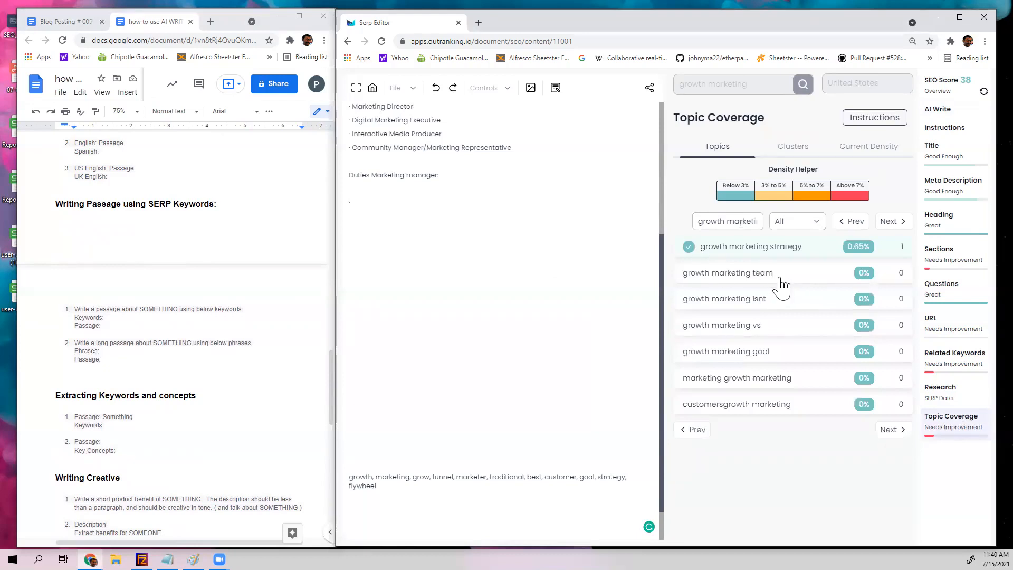
triple_click(744, 224)
text(team)
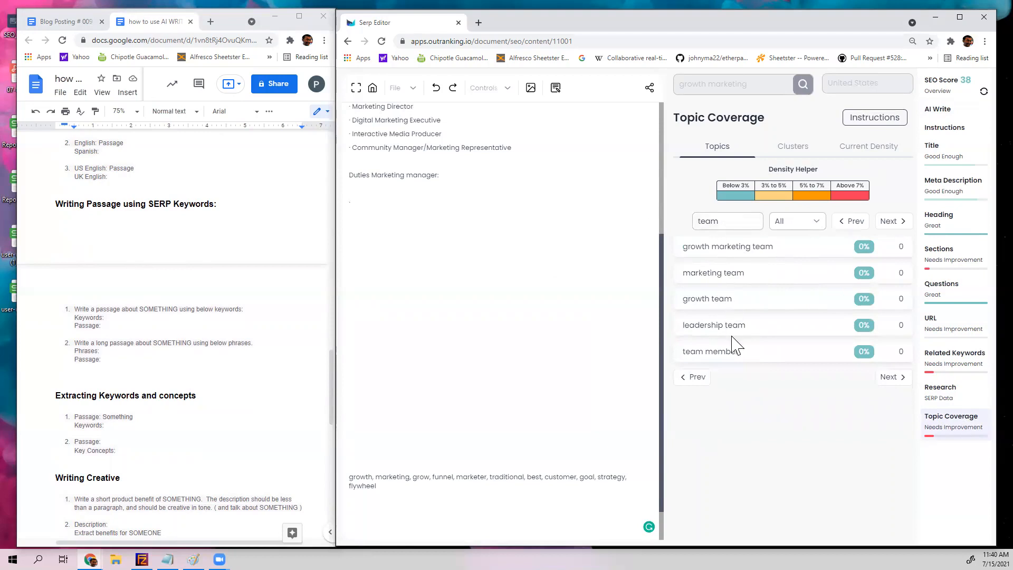
Step: Write the prompt "Write a passage about Growth marketing using below keywords:" below "Duties Marketing manager:", correcting the spelling of "Growth"
text(Write a passage about)
text(Growth marketing )
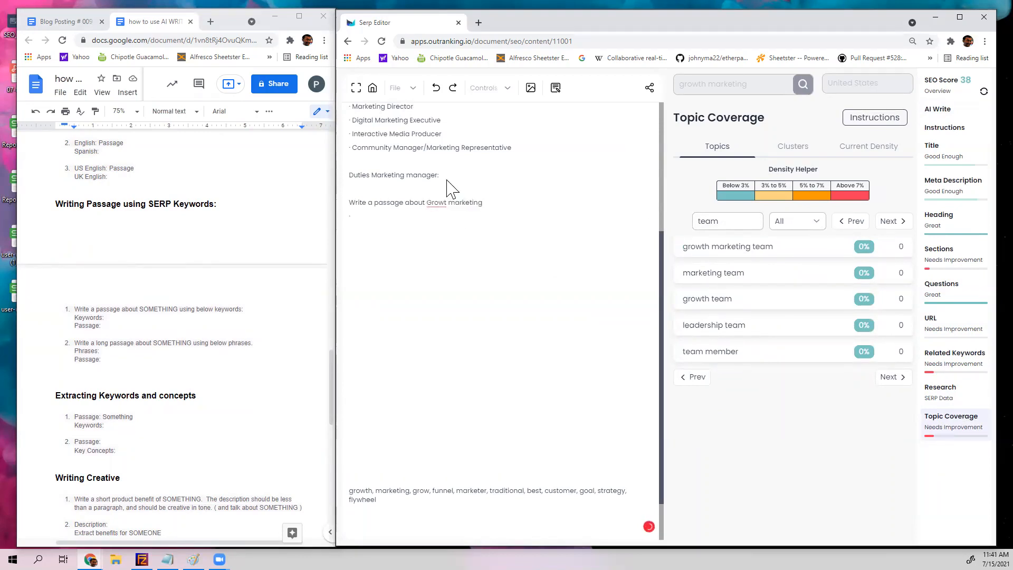
text( using below keywords:)
click(443, 202)
click(441, 220)
click(568, 203)
key(Return)
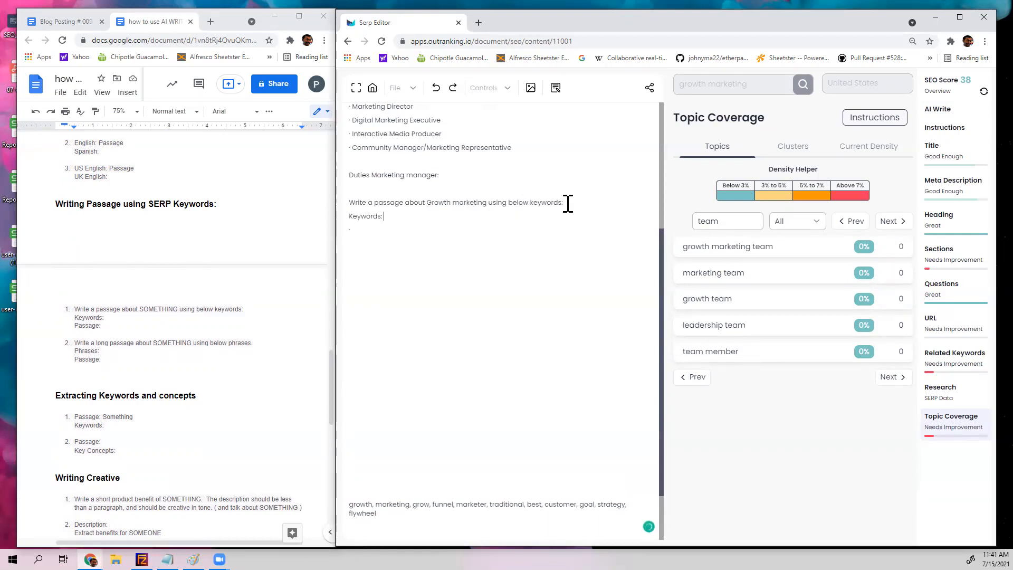
Step: Complete the prompt with "Keywords: team, member, leadership, marketing" and "Passage:" lines, change its wording to "the below keywords", and put "///" above it
text(Keywords: team, member, leadership, marketing)
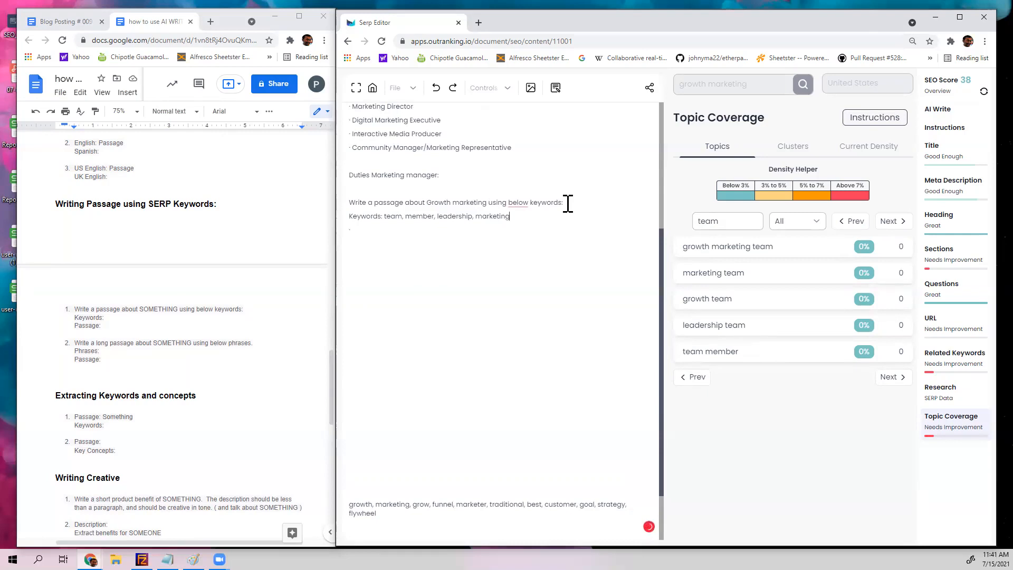
click(513, 220)
key(Return)
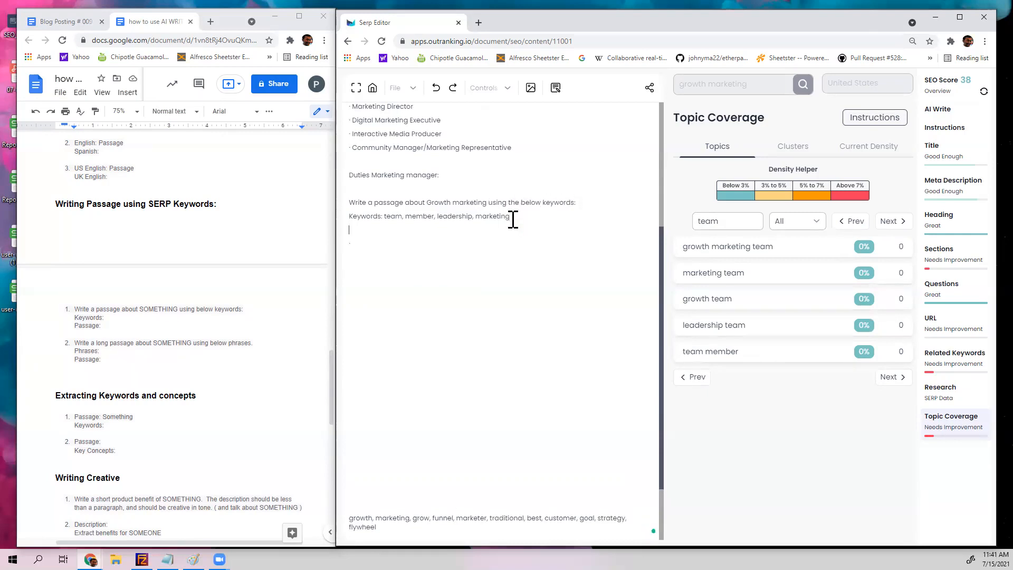
drag(380, 231, 350, 199)
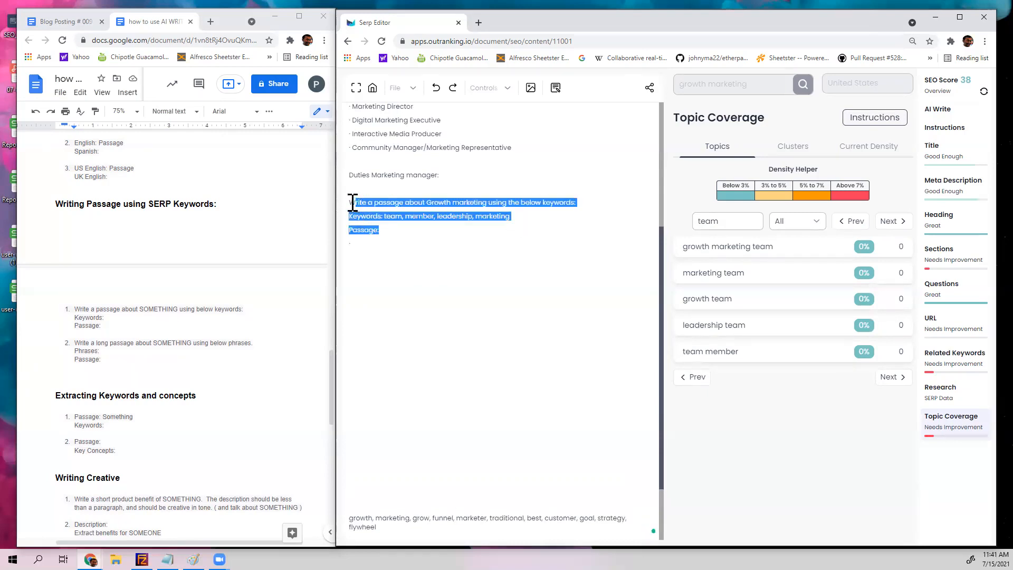
click(359, 188)
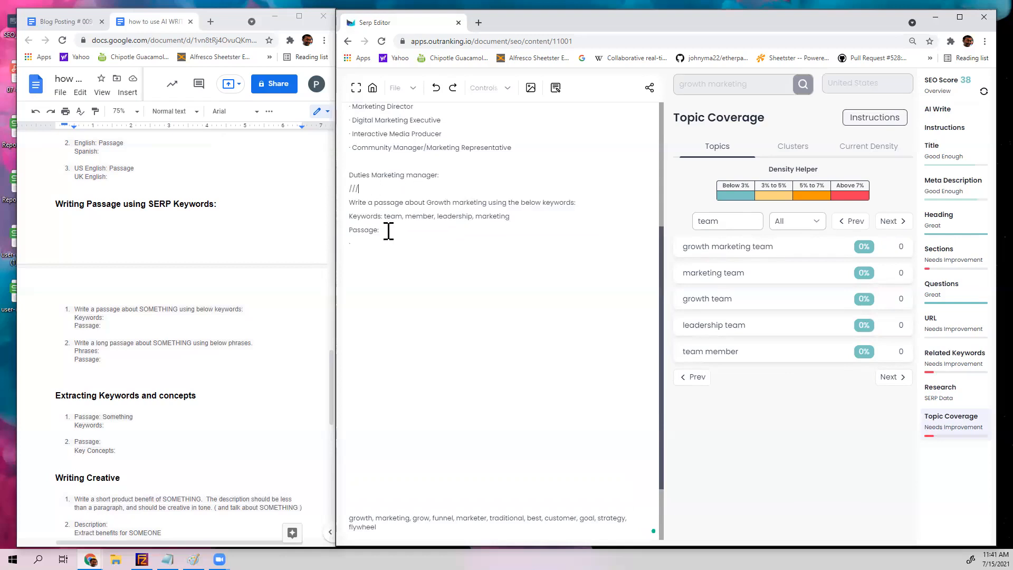
Step: Try generating the keyword passage with the AI command, and look up "leadership" from the generated text in Topic Coverage
drag(381, 231, 347, 205)
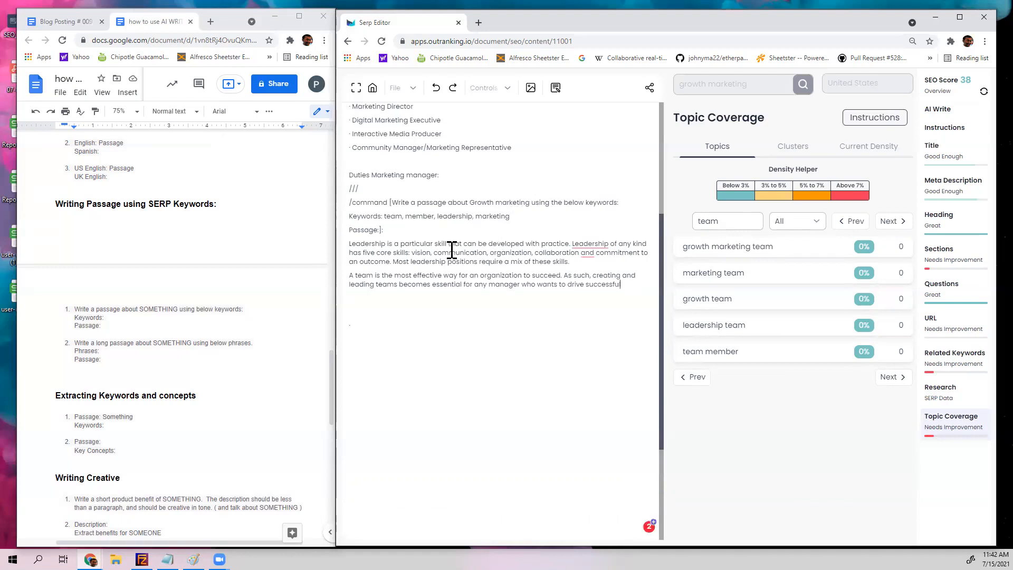
double_click(428, 261)
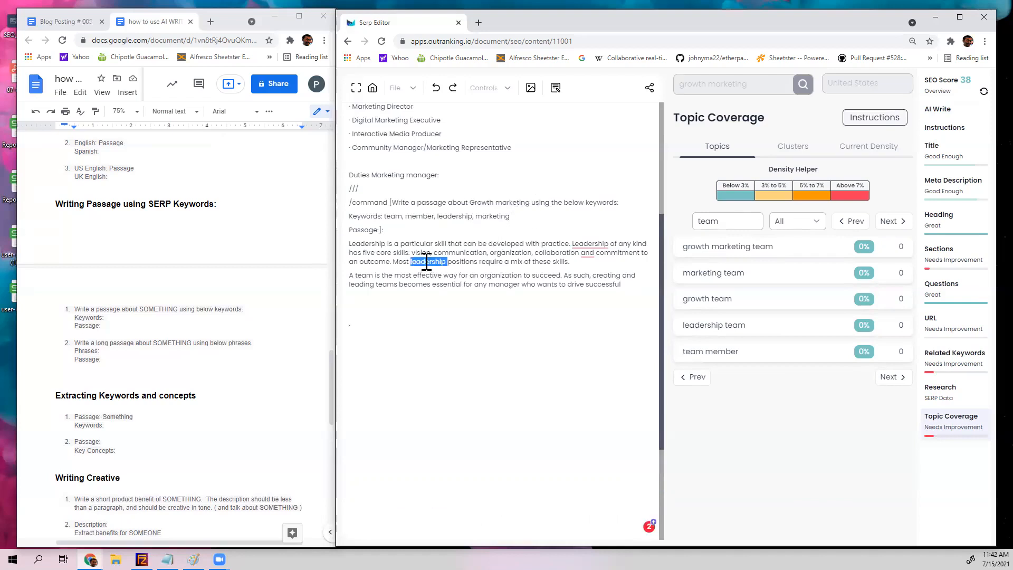
click(450, 245)
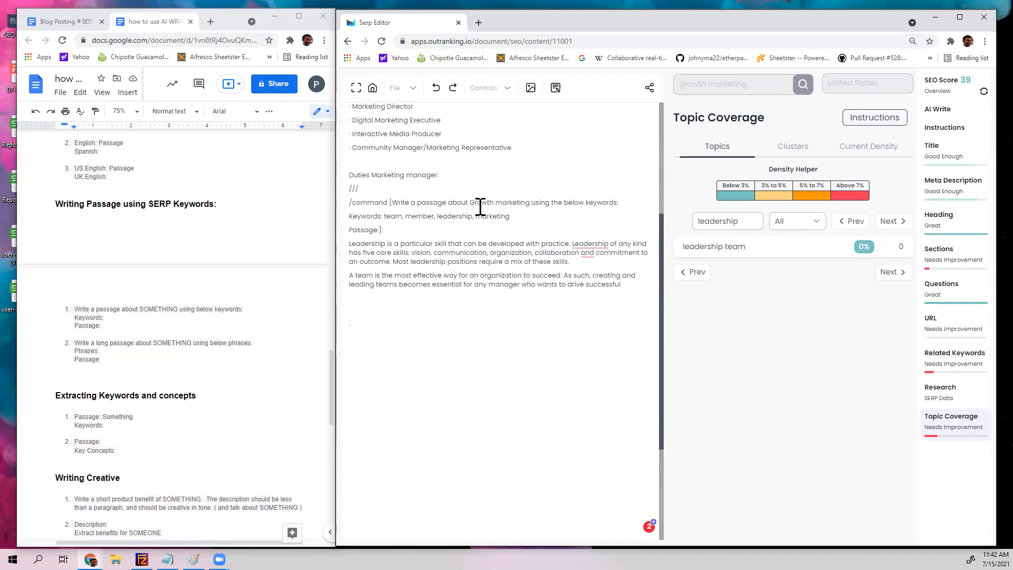
Step: Remove the generated passage and command wrapper, and reword the prompt to "Write a passage about why team is important for Growth marketing using the below keywords:"
drag(622, 285, 323, 248)
key(BackSpace)
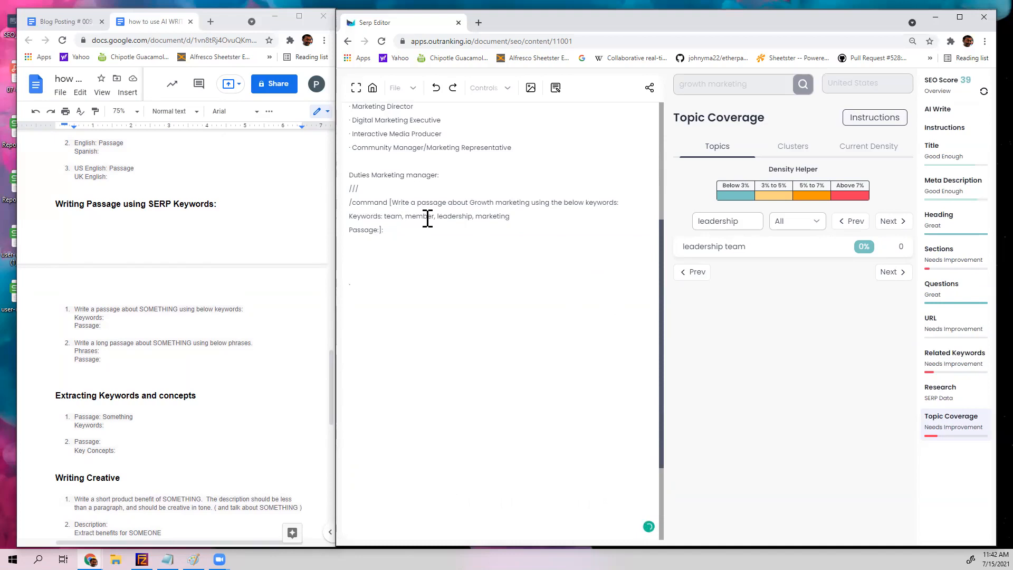
key(ctrl+z)
key(ctrl+z)
key(ctrl+z)
key(ctrl+z)
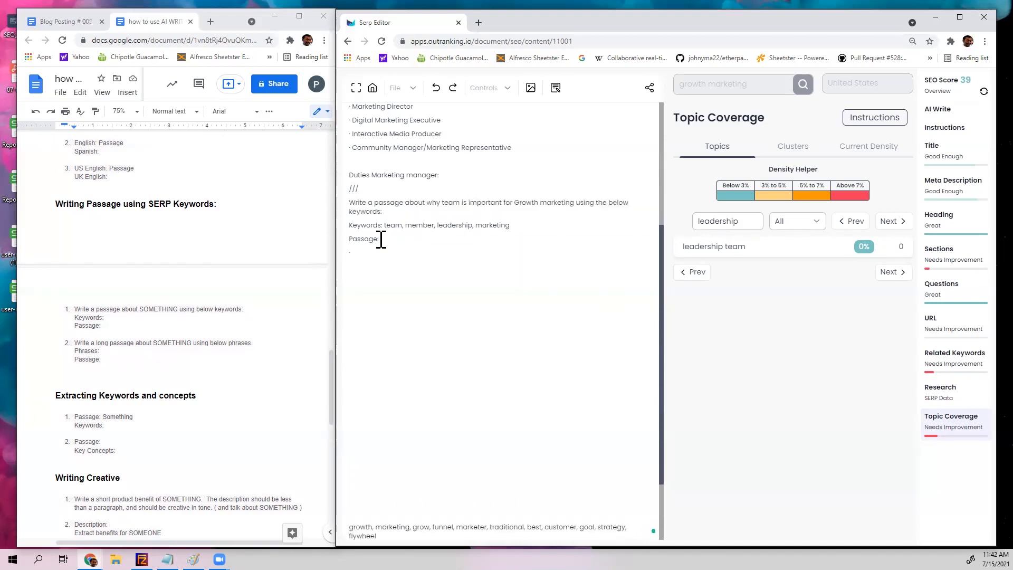
Step: Run the reworded prompt as an AI command and look up the generated word "team" in Topic Coverage
drag(381, 239, 351, 203)
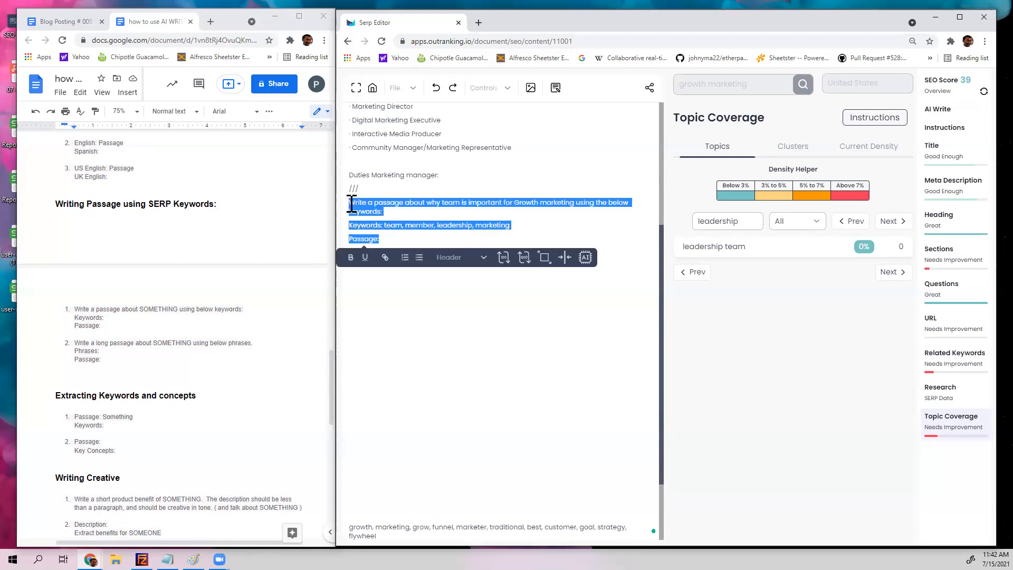
click(619, 257)
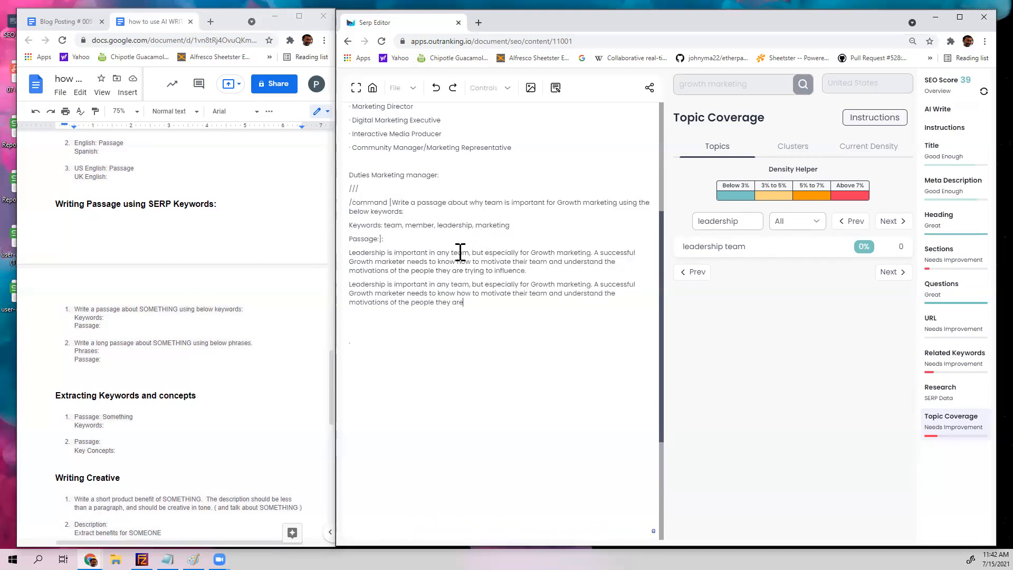
double_click(460, 252)
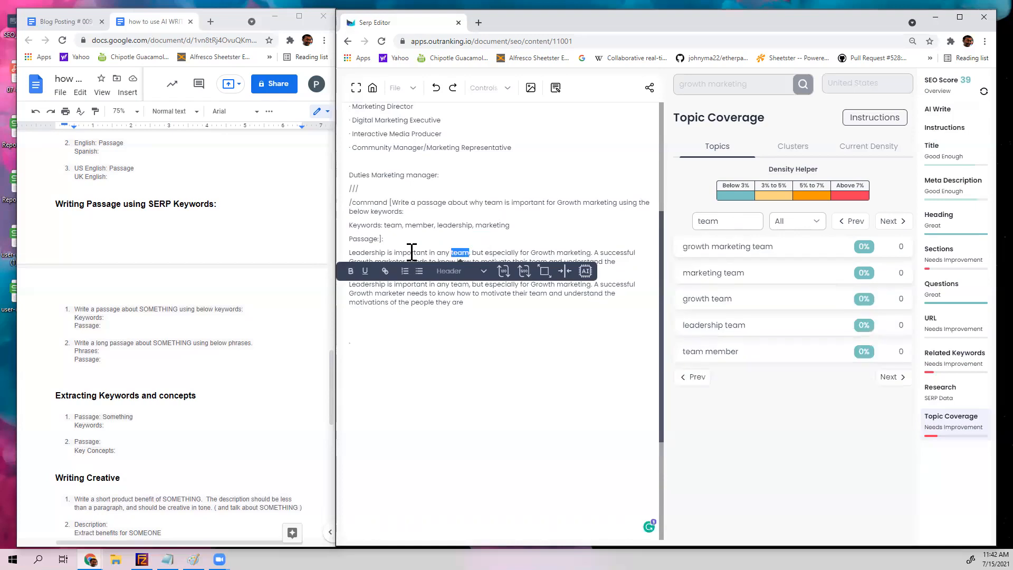
Step: Delete the repeated leadership passage and the keyword prompt command above the first generated passage, keeping that passage below "///"
click(376, 252)
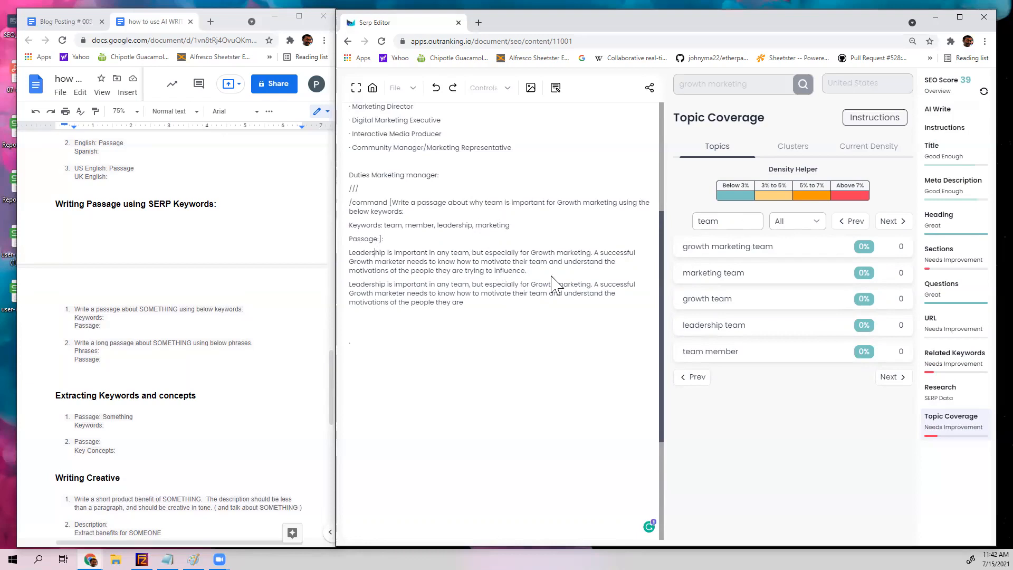
drag(584, 303, 350, 285)
key(BackSpace)
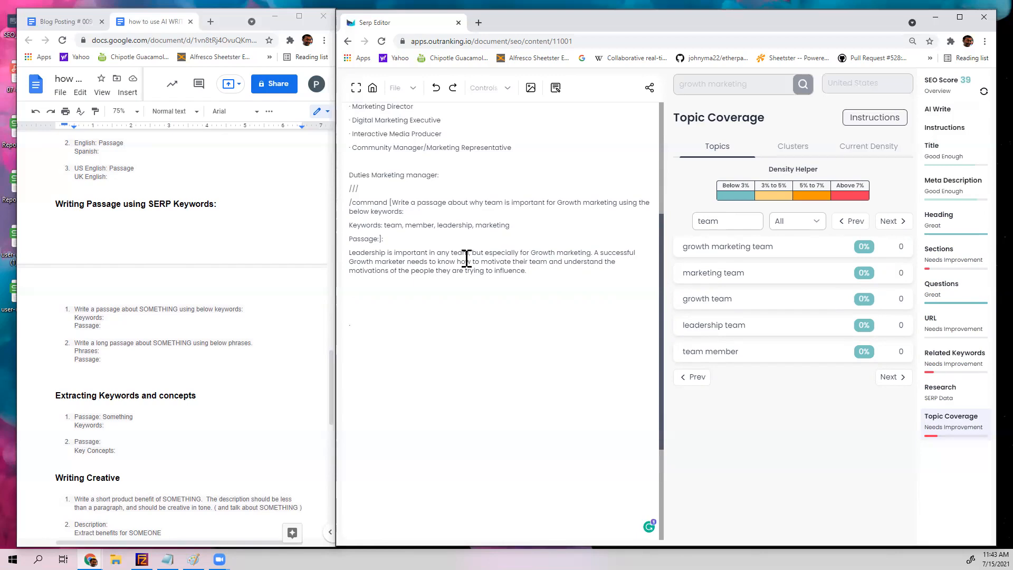
scroll(170, 353, down, 1)
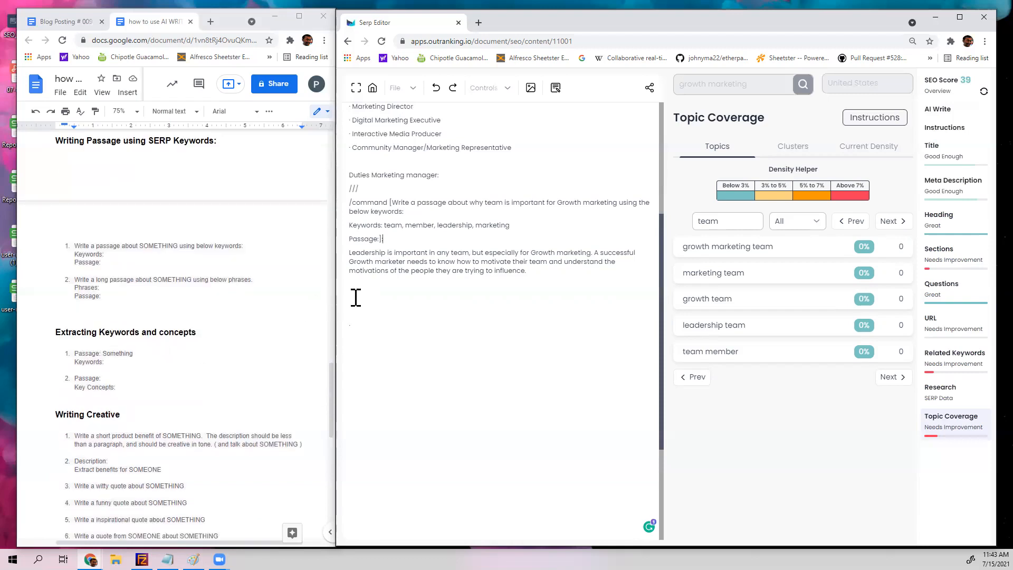
drag(383, 240, 349, 197)
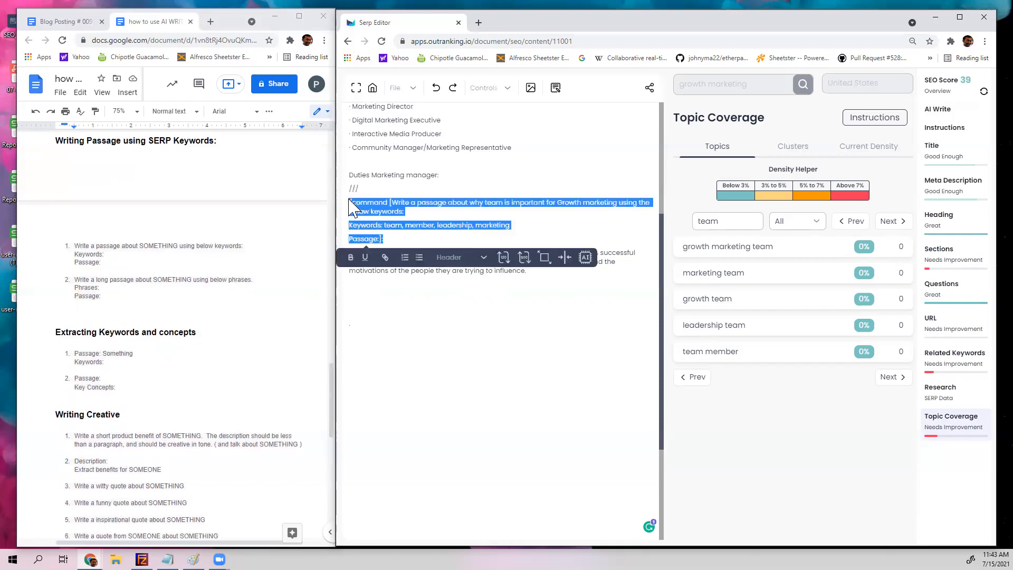
key(BackSpace)
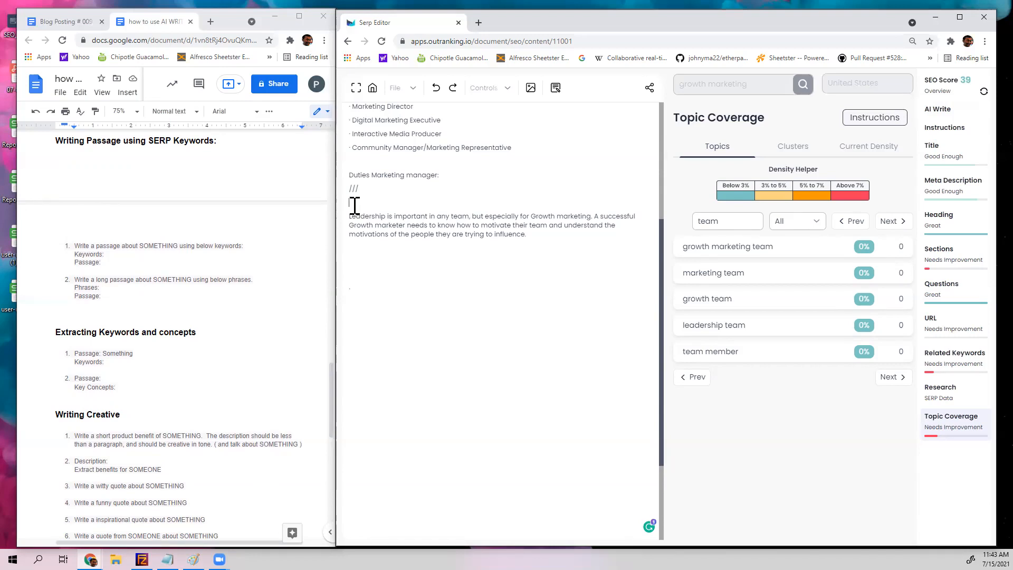
Step: Try extracting ideas from the leadership passage by running it with a "Key concepts:" line as an AI command, and undo the run
drag(525, 234, 351, 217)
click(540, 235)
key(Return)
key(Return)
text(Key concepts)
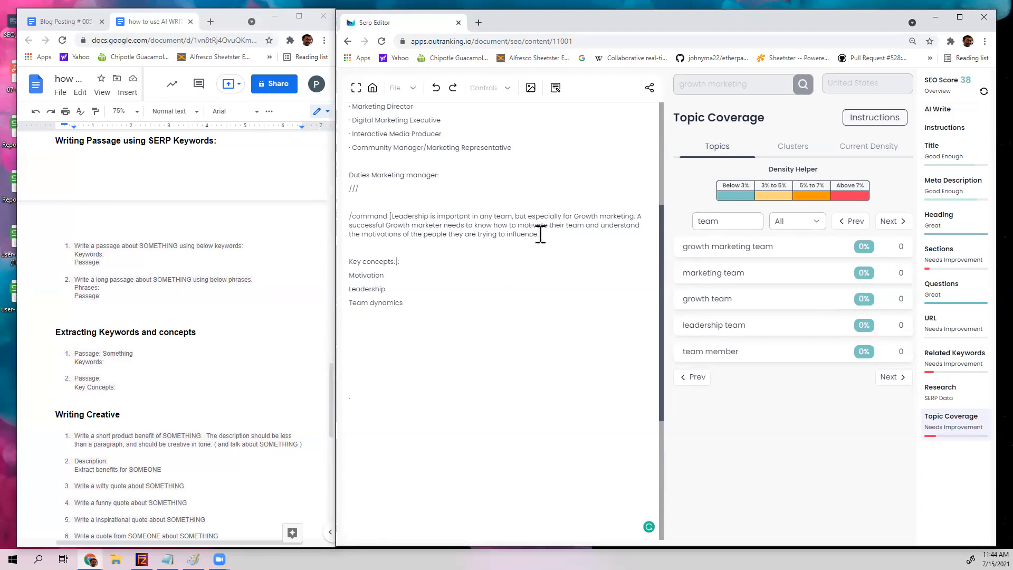
key(ctrl+z)
key(ctrl+z)
key(ctrl+z)
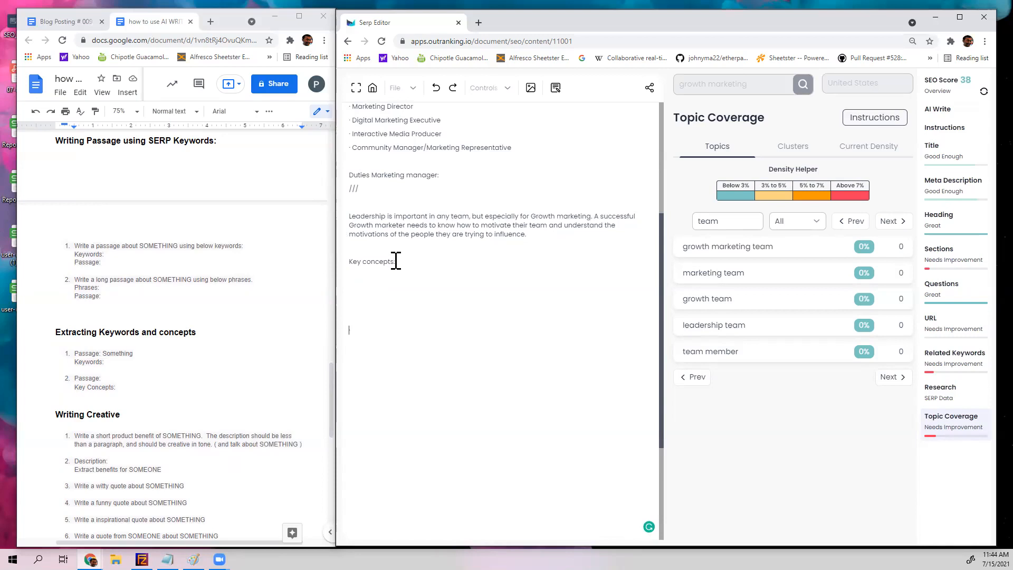
Step: Try running the leadership passage as an AI command with the label changed to "phrases:" and, after clearing that output, to "keywords:"
drag(393, 262, 326, 264)
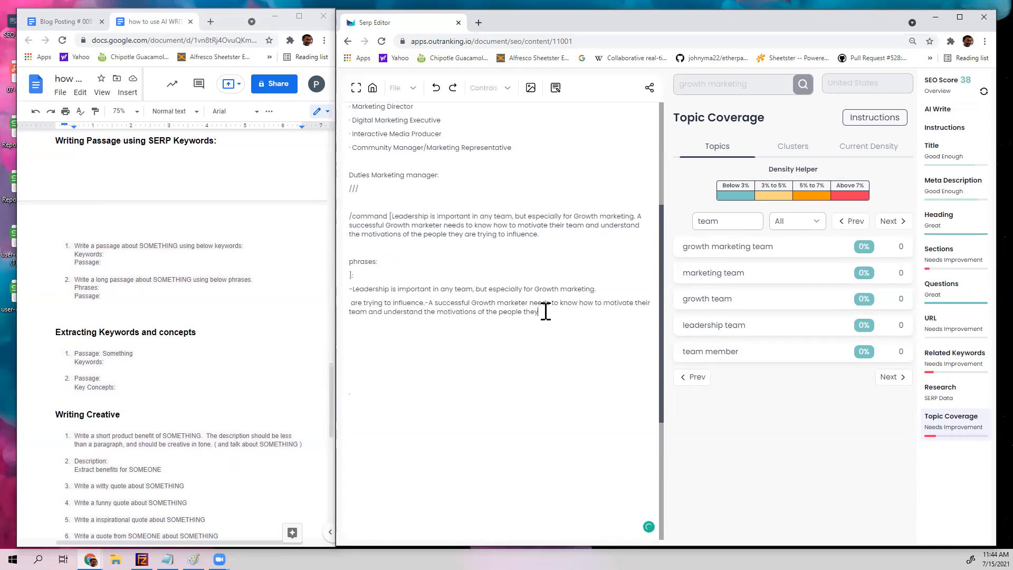
drag(546, 311, 353, 288)
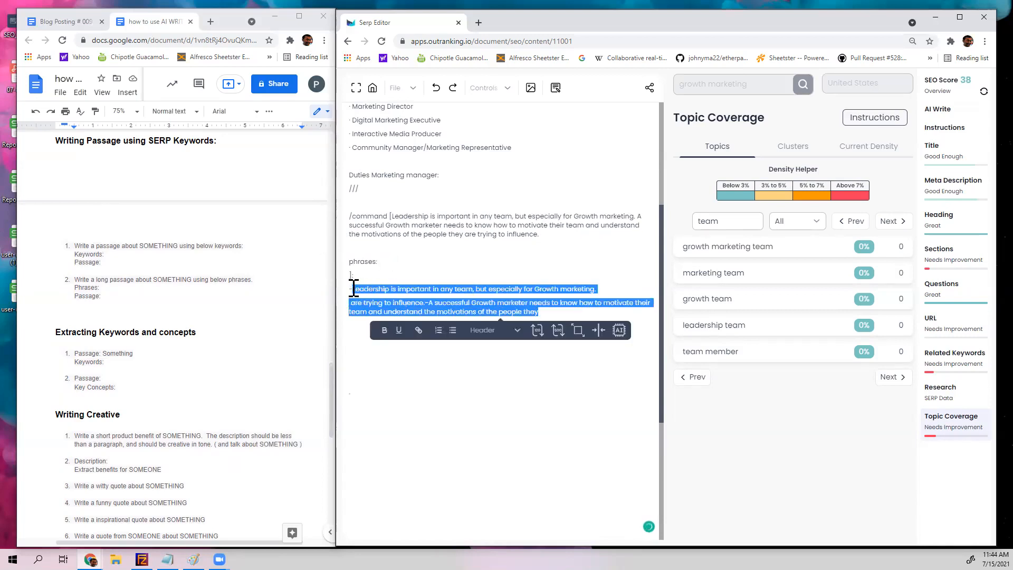
key(BackSpace)
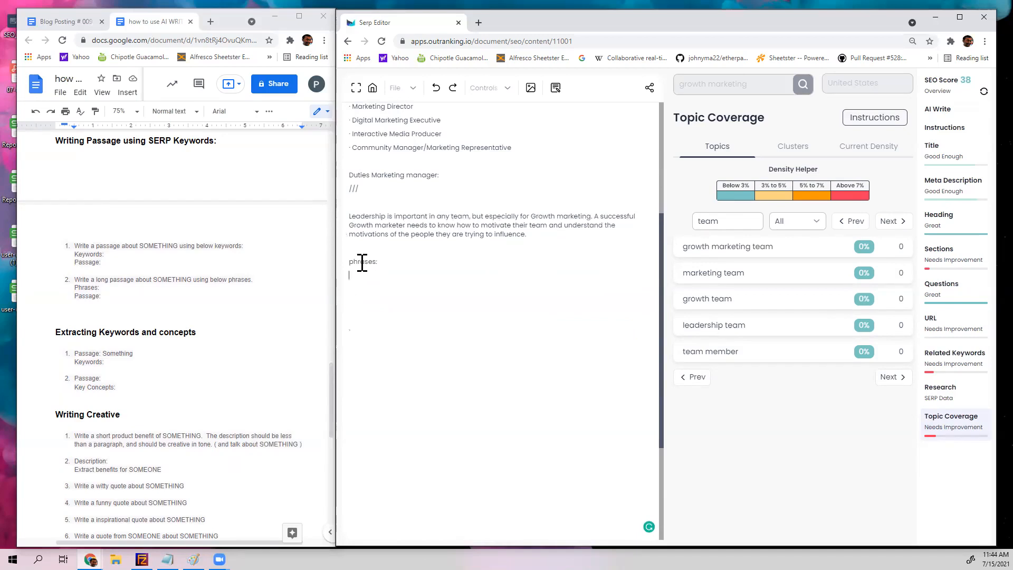
double_click(362, 262)
text(keywords:]: growth, marketing, motivation)
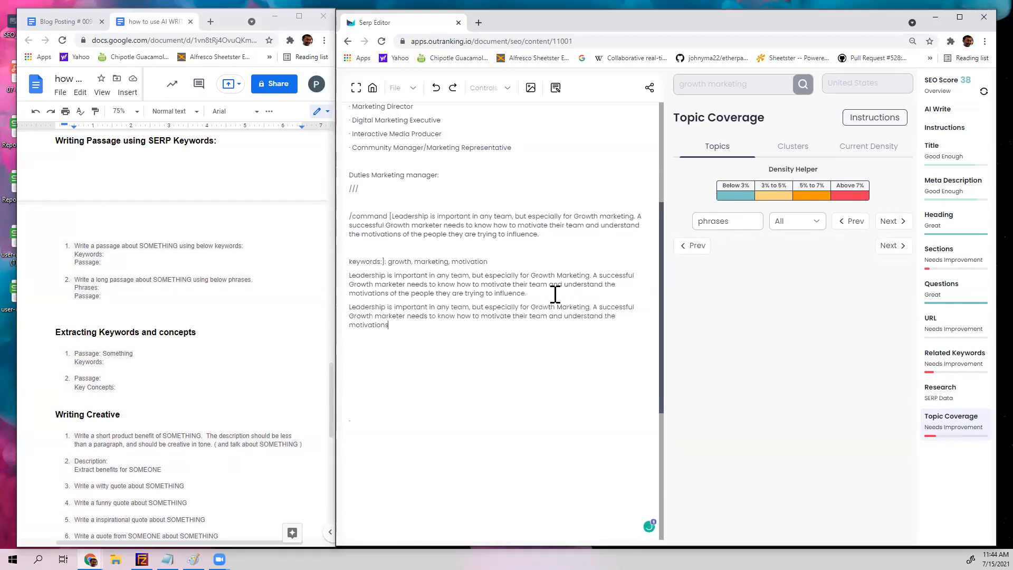
Step: Delete the generated passages and the whole keyword-extraction command below "///"
drag(389, 328, 348, 285)
key(BackSpace)
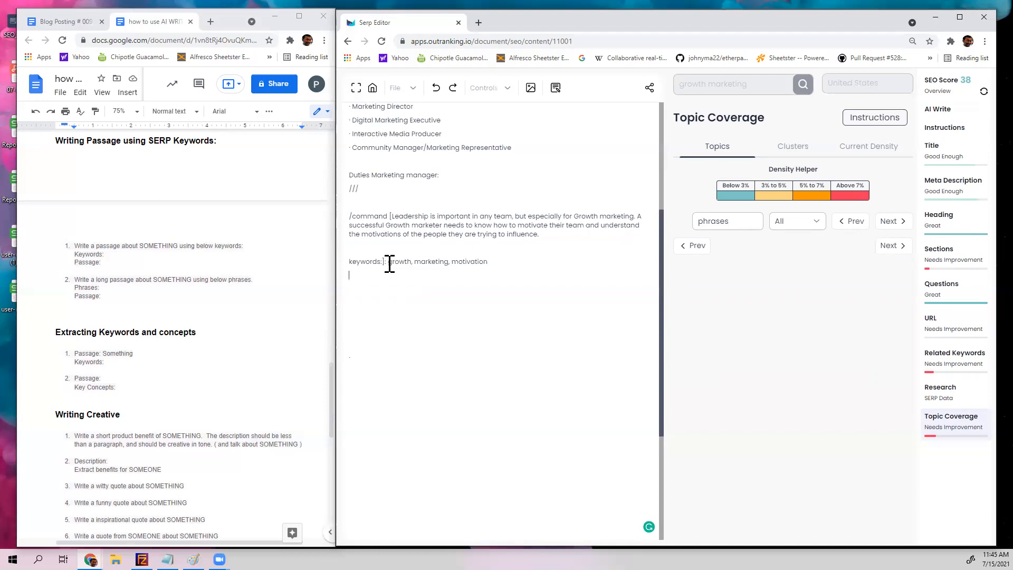
drag(489, 262, 348, 219)
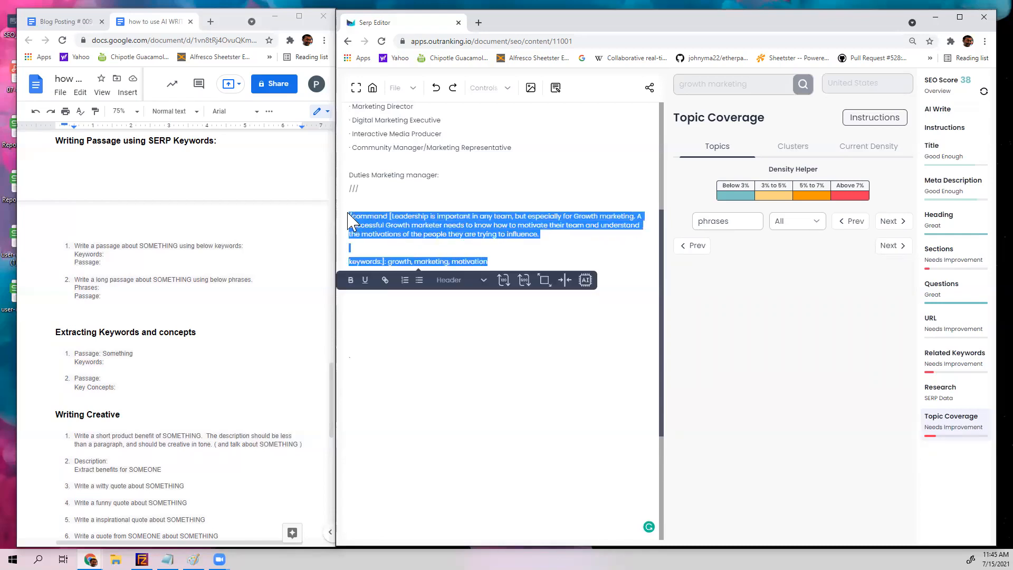
key(BackSpace)
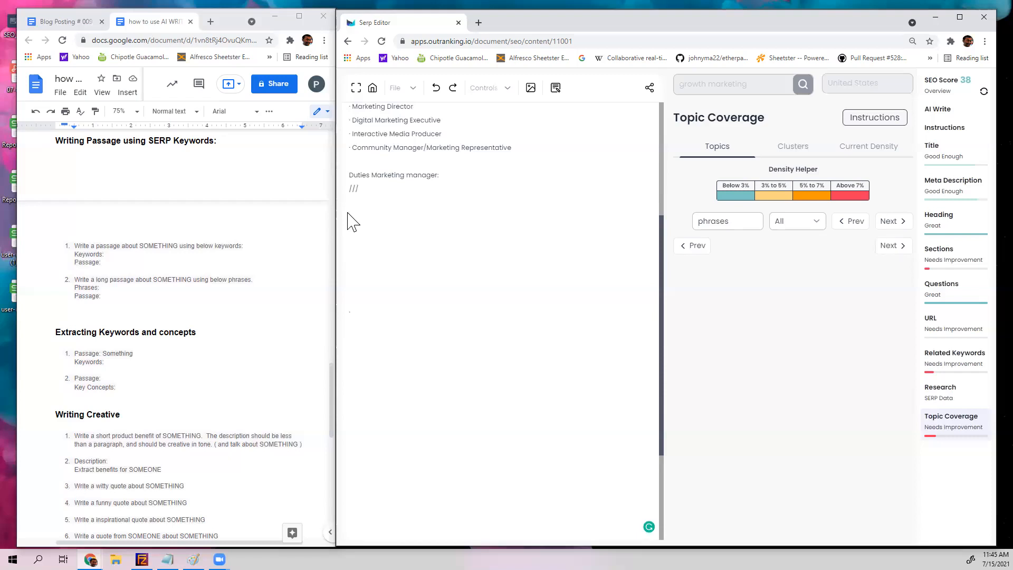
Step: Review the Writing Creative prompts in the Google Docs notes, including the witty quote and short product benefit samples
scroll(129, 287, down, 3)
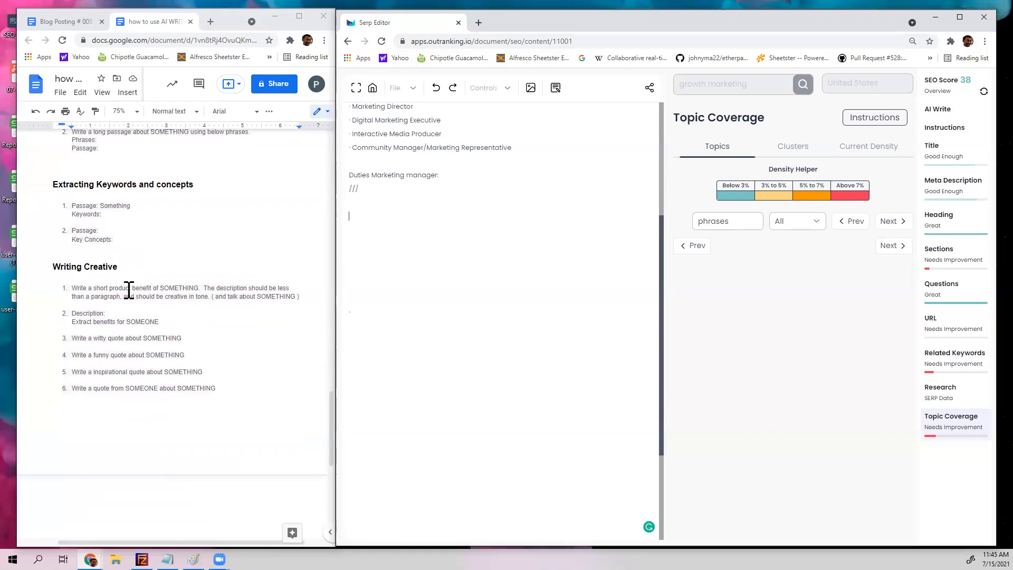
scroll(188, 353, down, 4)
scroll(188, 352, up, 3)
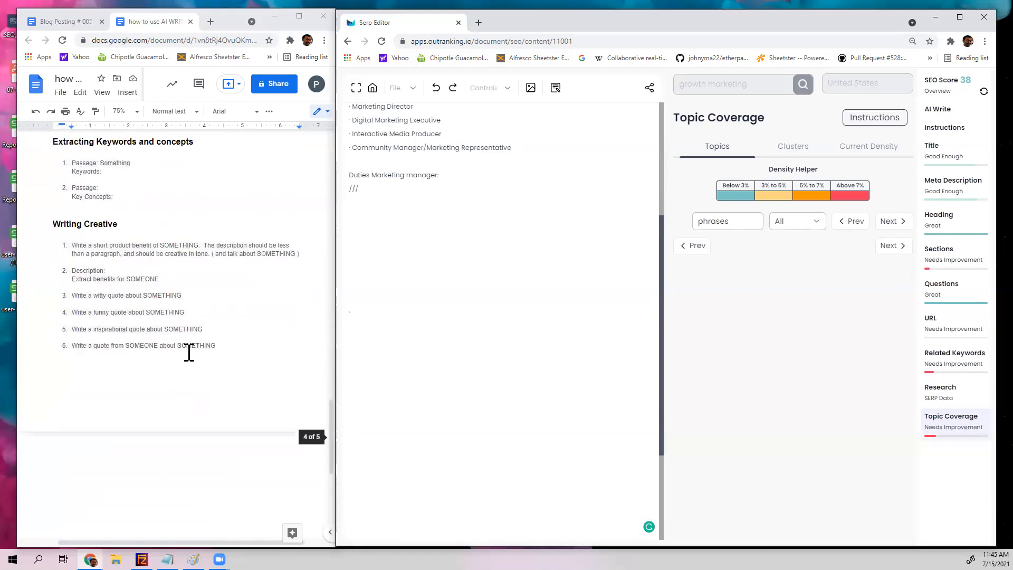
click(401, 217)
drag(74, 296, 183, 296)
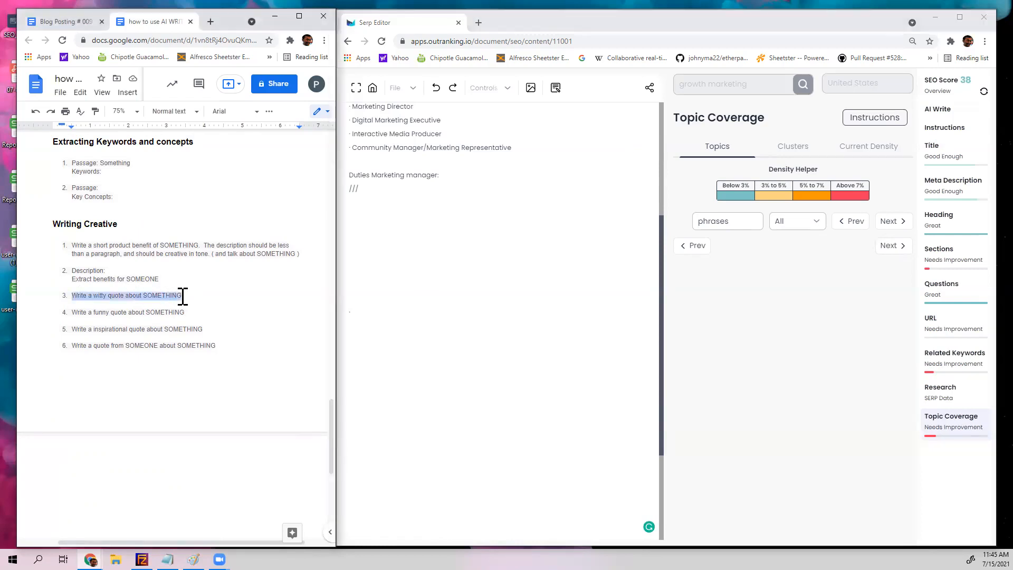
click(407, 232)
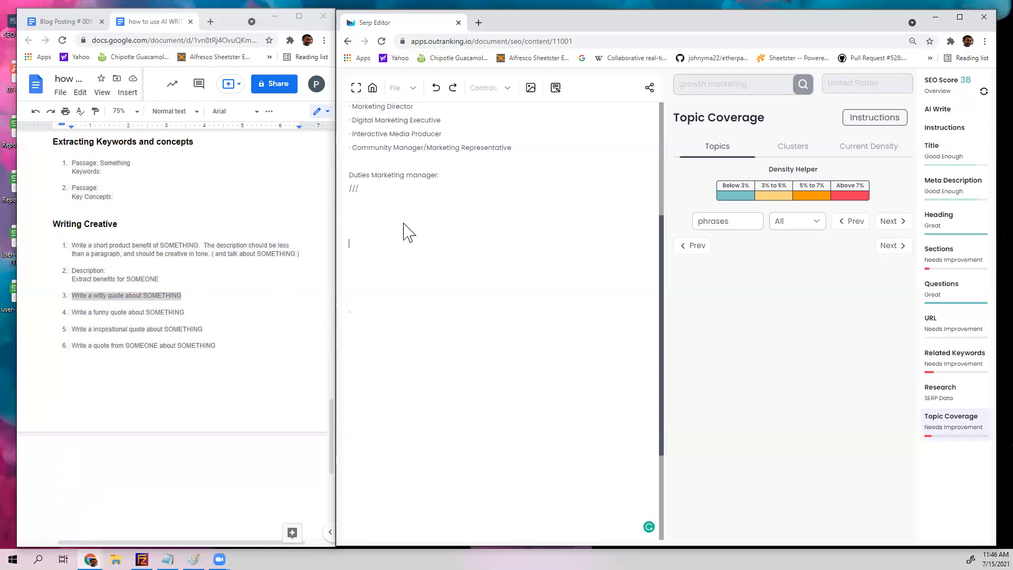
click(73, 245)
drag(89, 246, 300, 253)
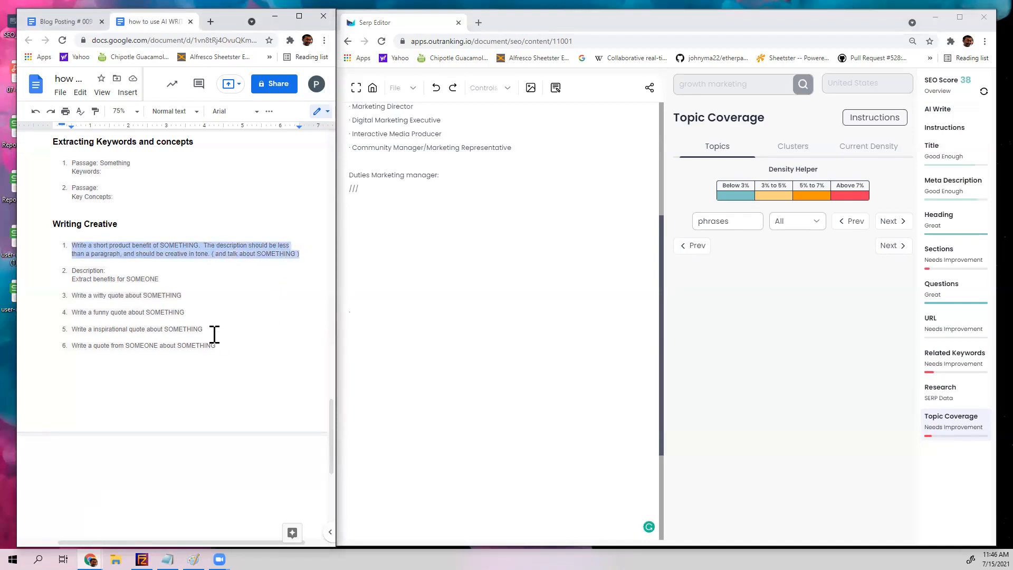
Step: Write the prompt "Write a create quote about how Outranking helps with Growth marketing:" below "///" and run it as an AI command
click(412, 226)
text(Write a create quote about how Outranking helps with Growth marketing)
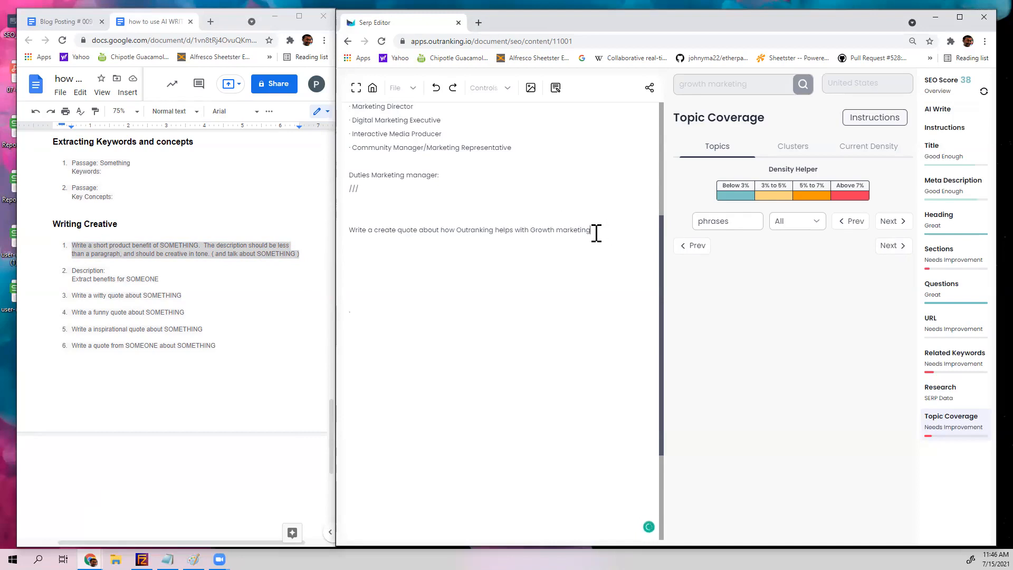
drag(596, 233, 350, 231)
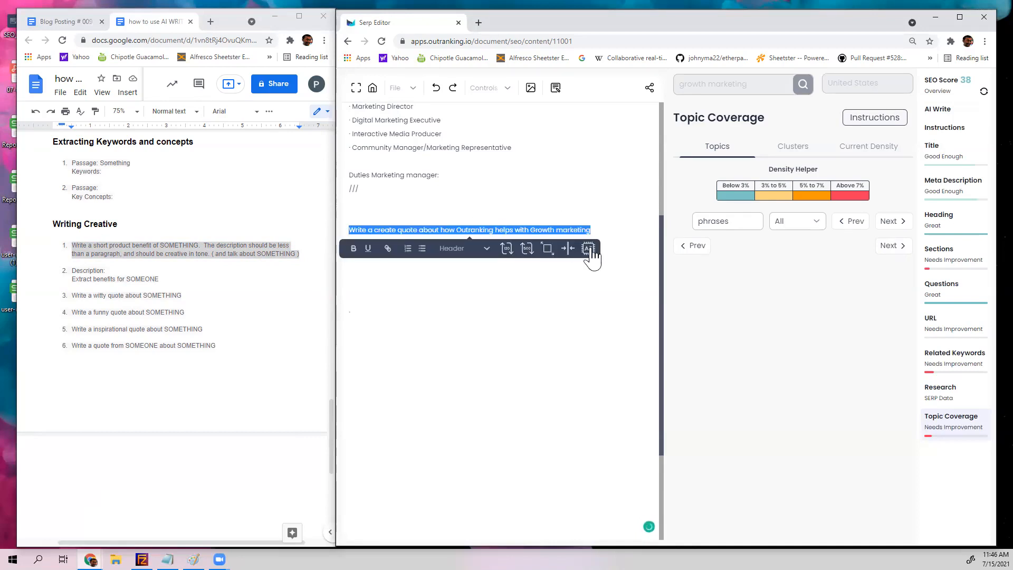
click(597, 232)
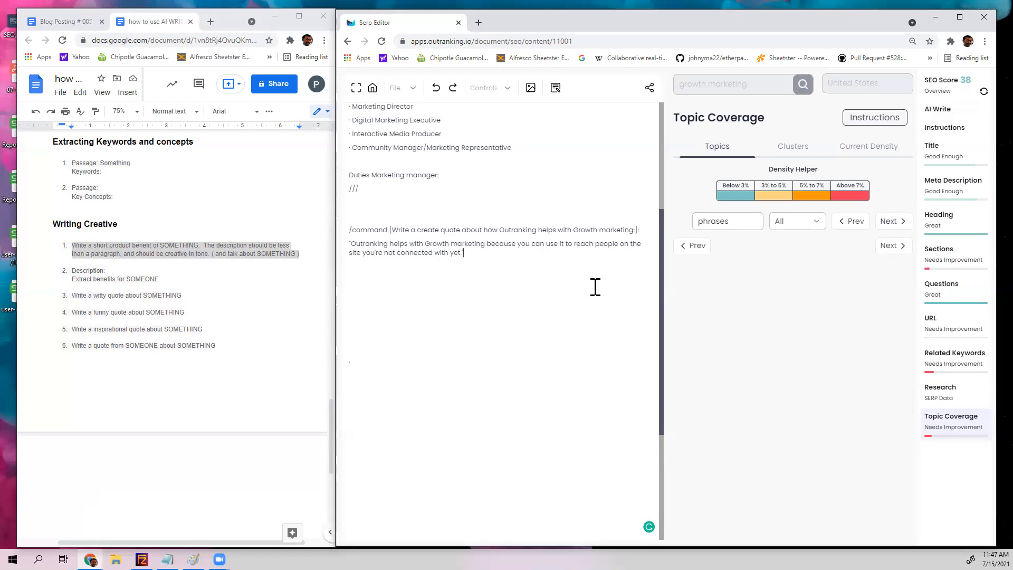
Step: Look over the AI Write functions down to the featured snippet options, and open the People also ask questions
click(953, 112)
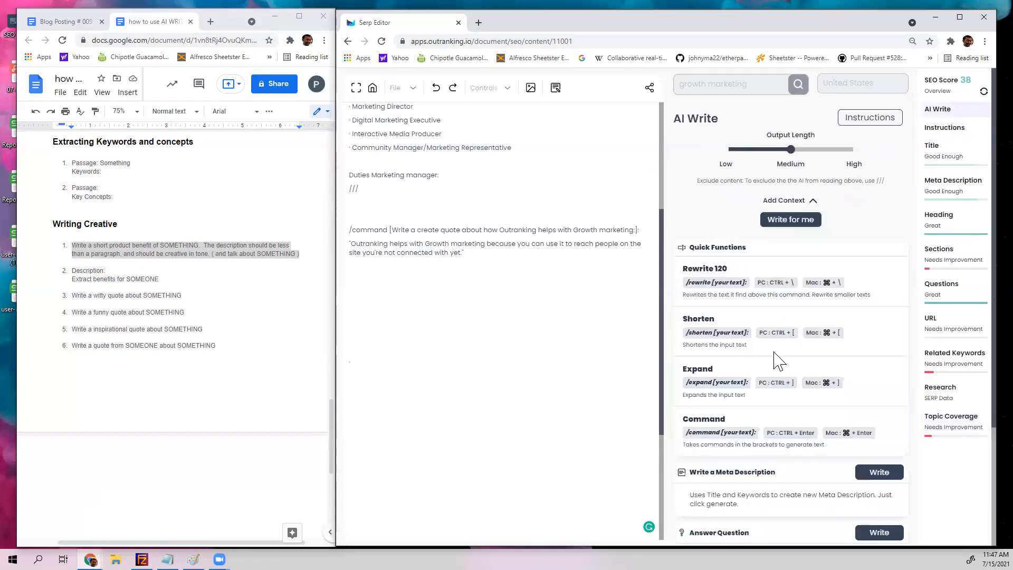
scroll(766, 352, down, 3)
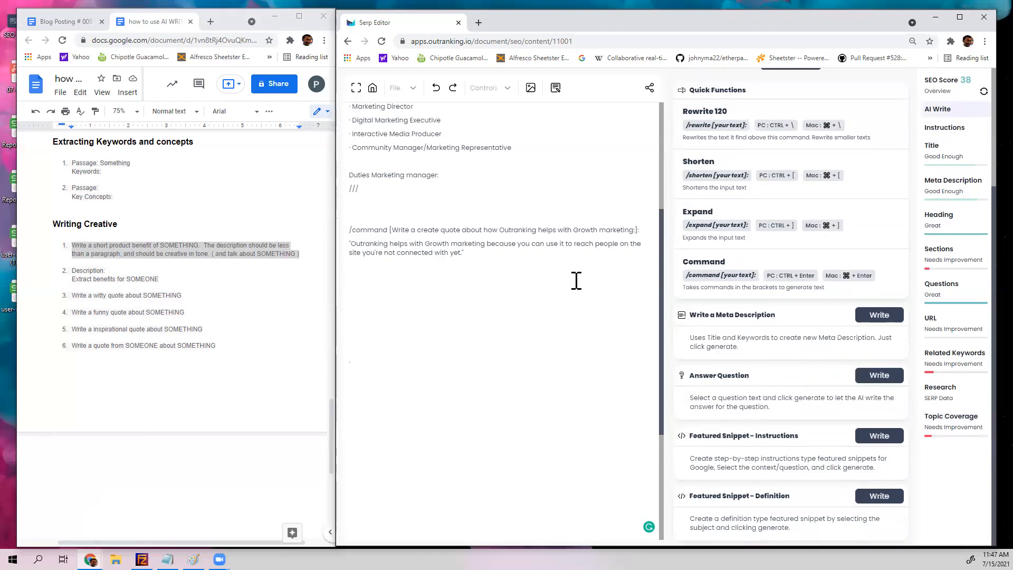
click(955, 363)
click(941, 287)
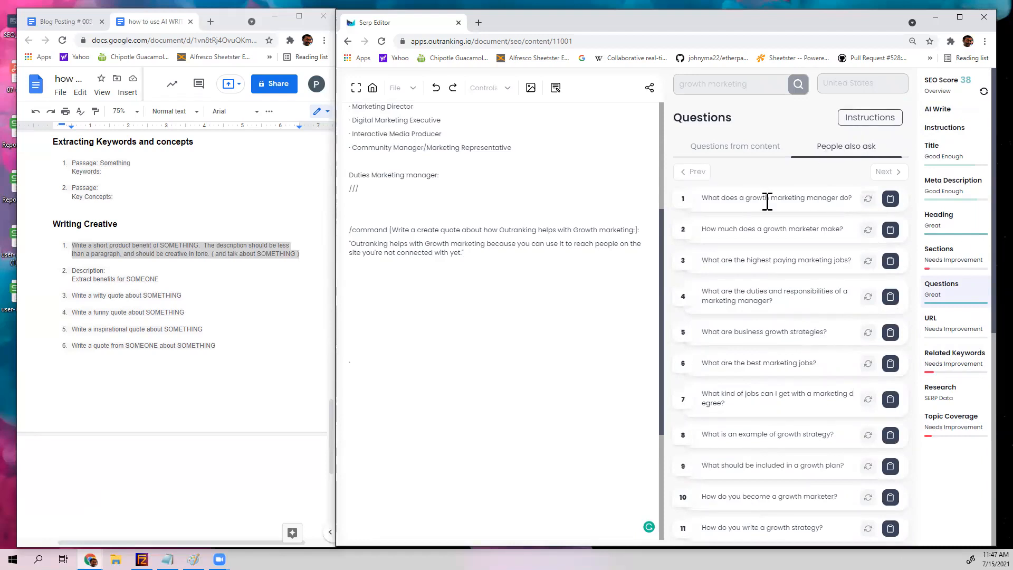
Step: Insert the question "What does a growth marketing manager do?" below "///" and generate its answer with Answer Question
click(413, 191)
key(Return)
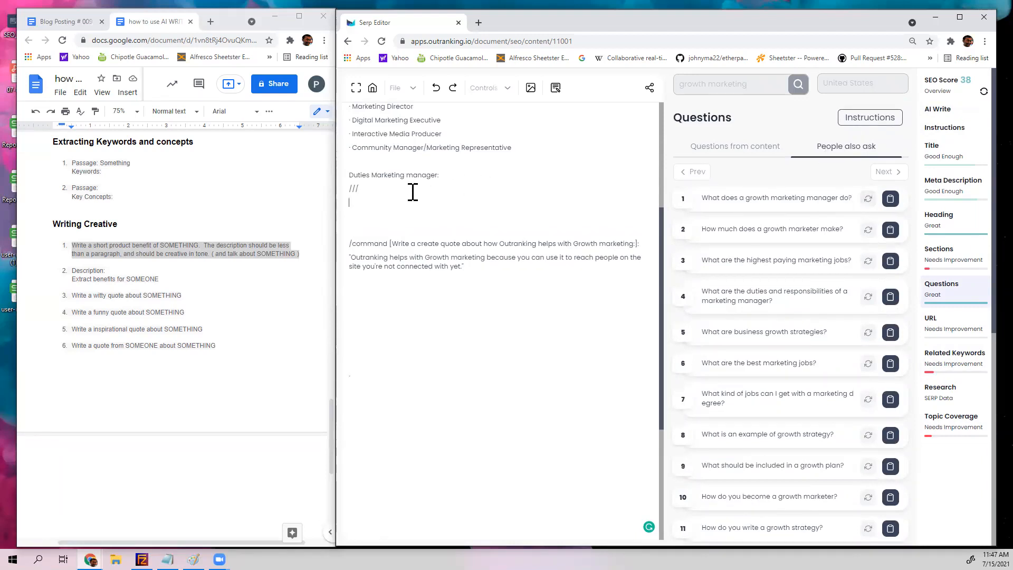
click(868, 198)
click(941, 110)
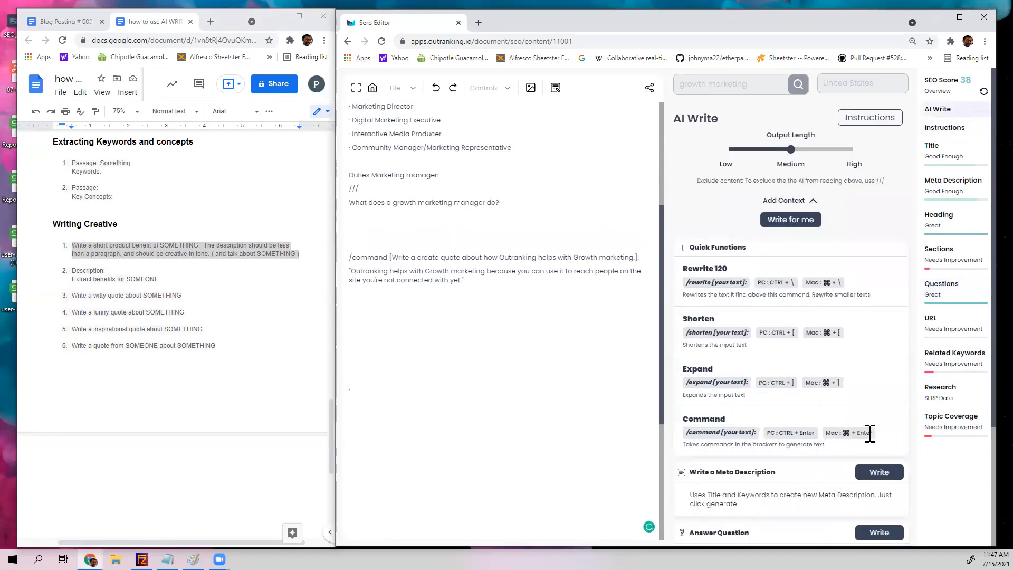
triple_click(522, 201)
click(874, 379)
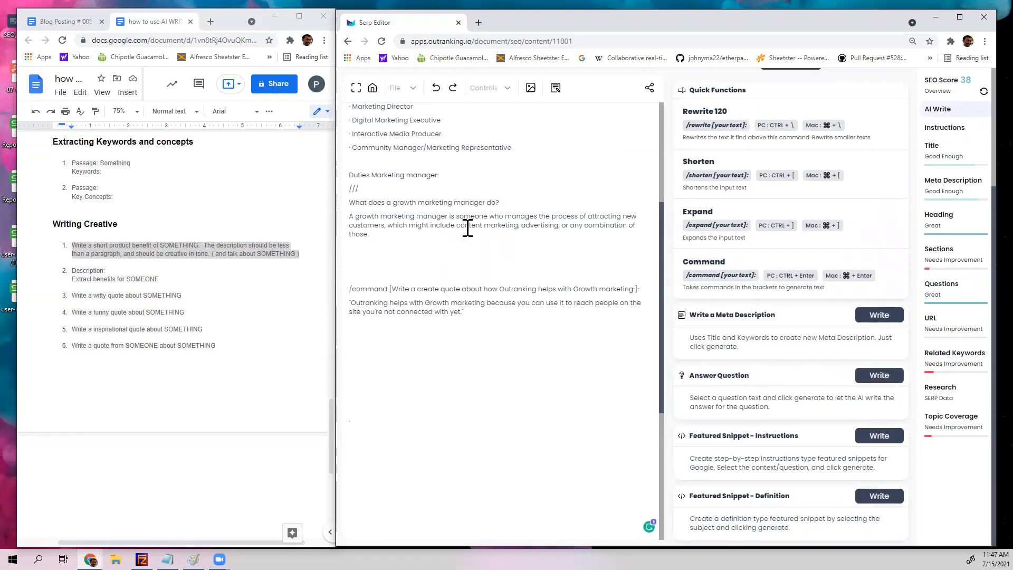
Step: Open the document's AI Write History and review the inputs and outputs of the past generations
scroll(769, 190, up, 3)
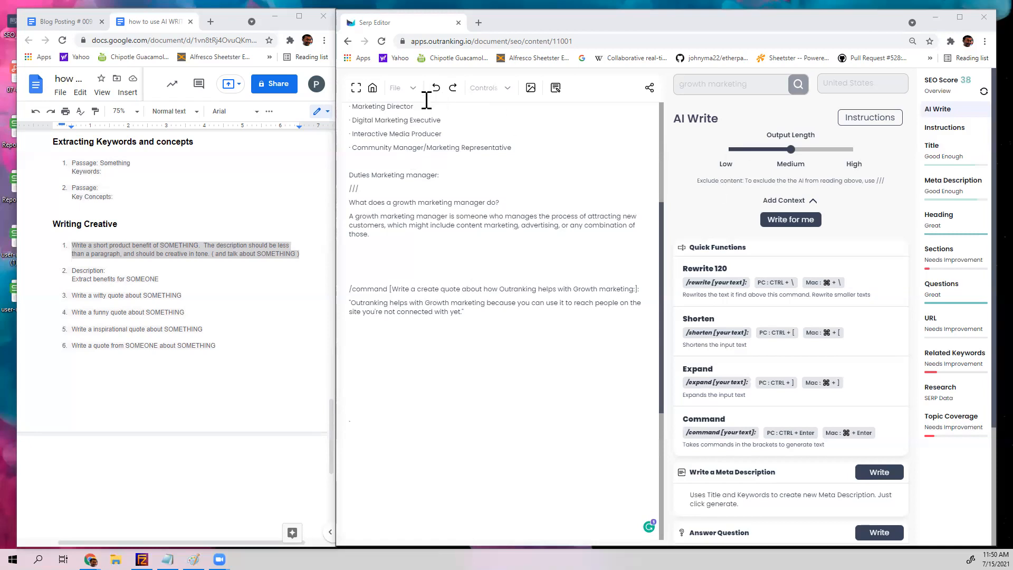
click(436, 258)
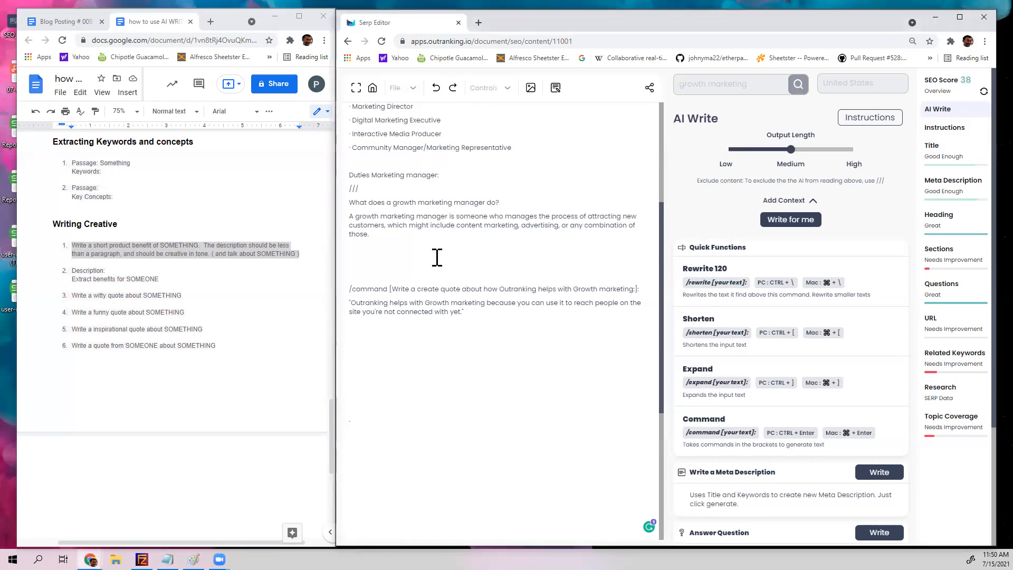
scroll(437, 253, up, 4)
click(413, 89)
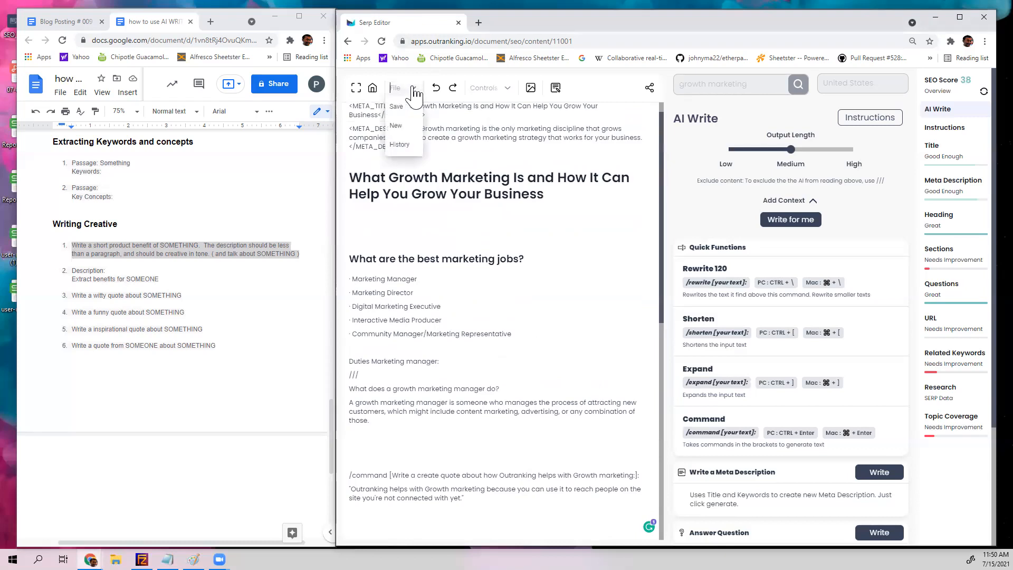
click(402, 154)
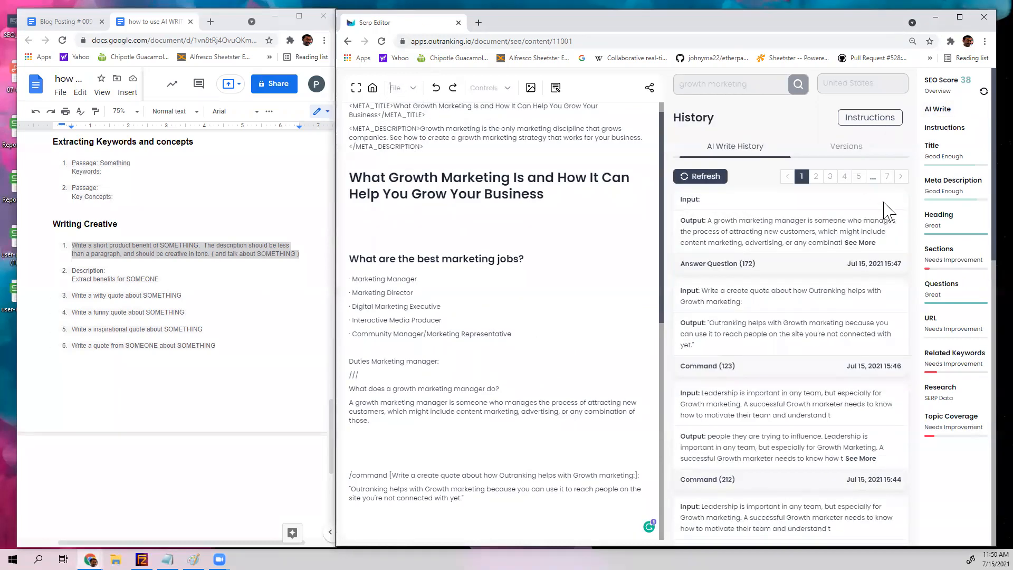
scroll(815, 256, down, 1)
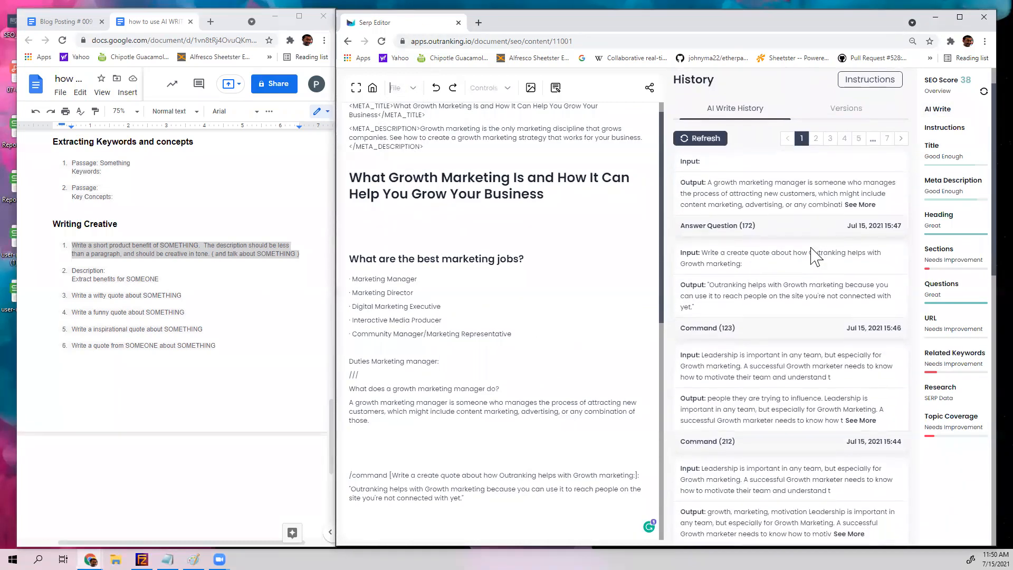
scroll(816, 256, down, 15)
scroll(813, 253, down, 3)
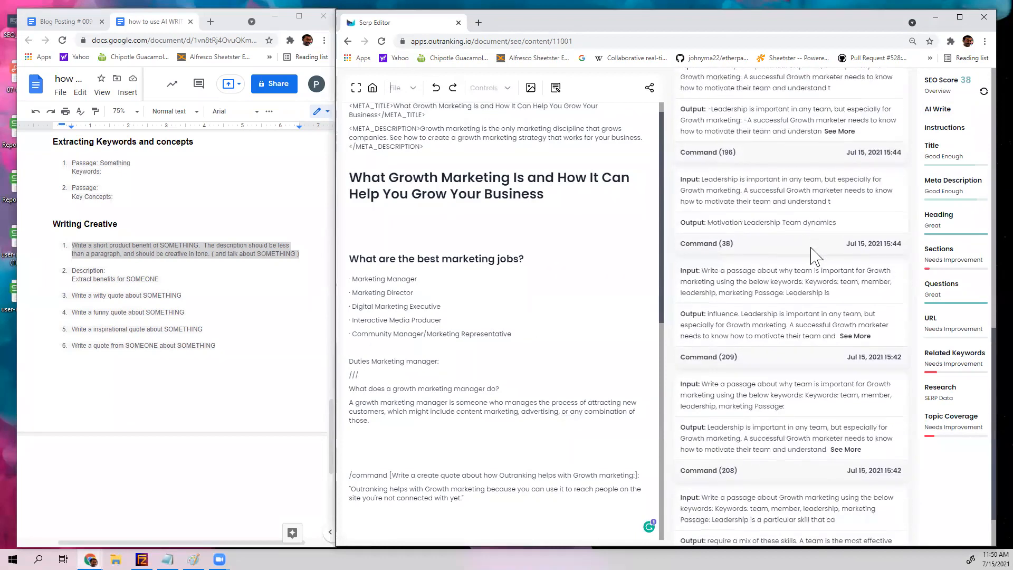
scroll(807, 222, up, 15)
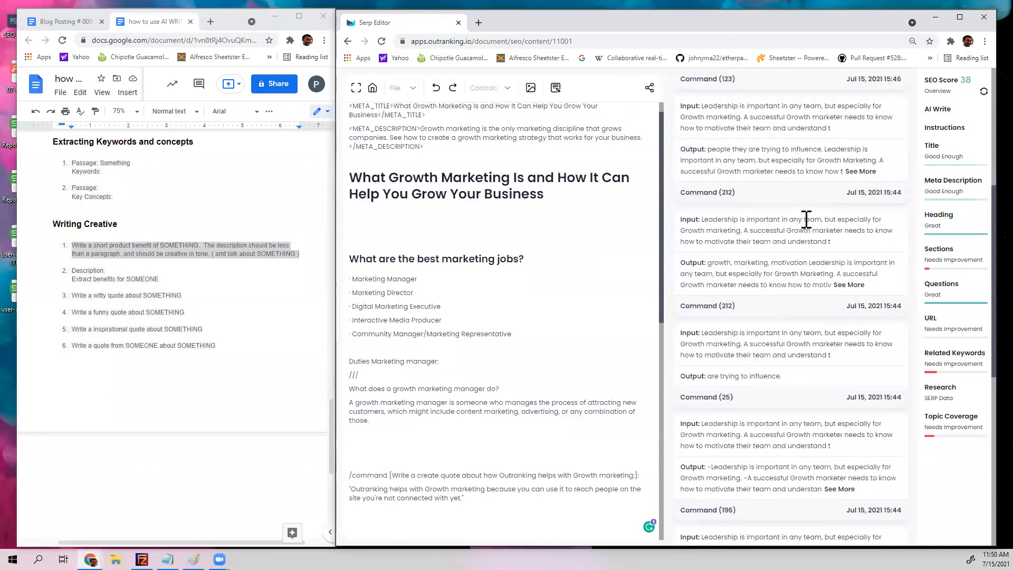
Step: Look at the second page of past generations in the AI Write History and return to the first page
click(818, 178)
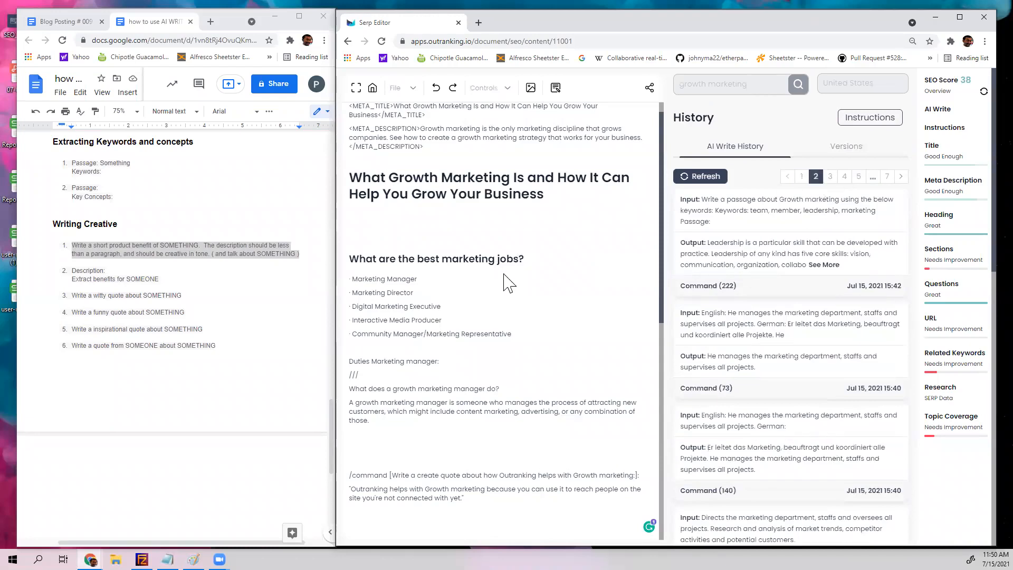
click(802, 177)
Step: Rewrite the answer about what a growth marketing manager does, and refresh the AI Write History to view the rewrite's full output
scroll(496, 314, down, 3)
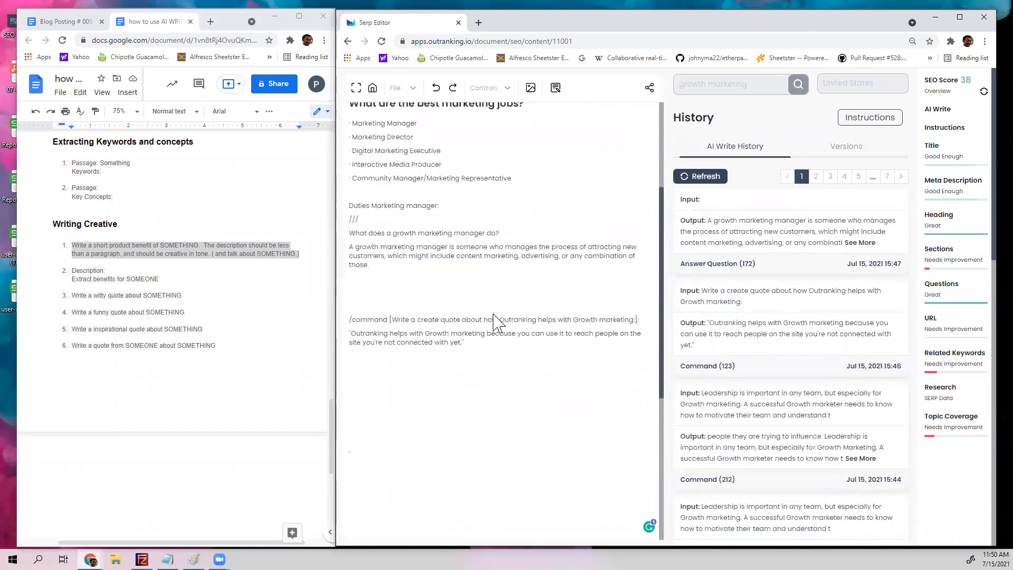
click(378, 266)
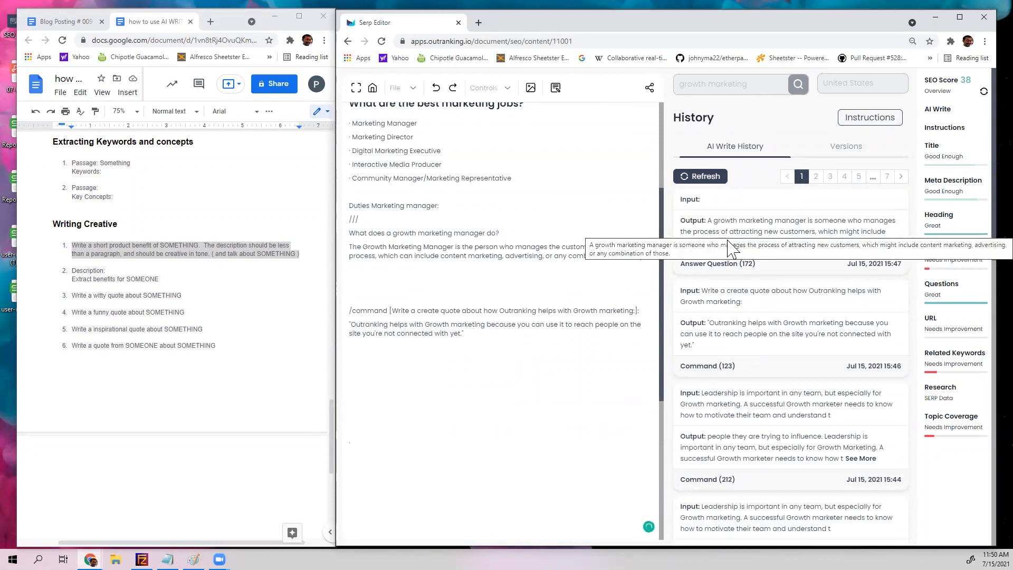
click(713, 177)
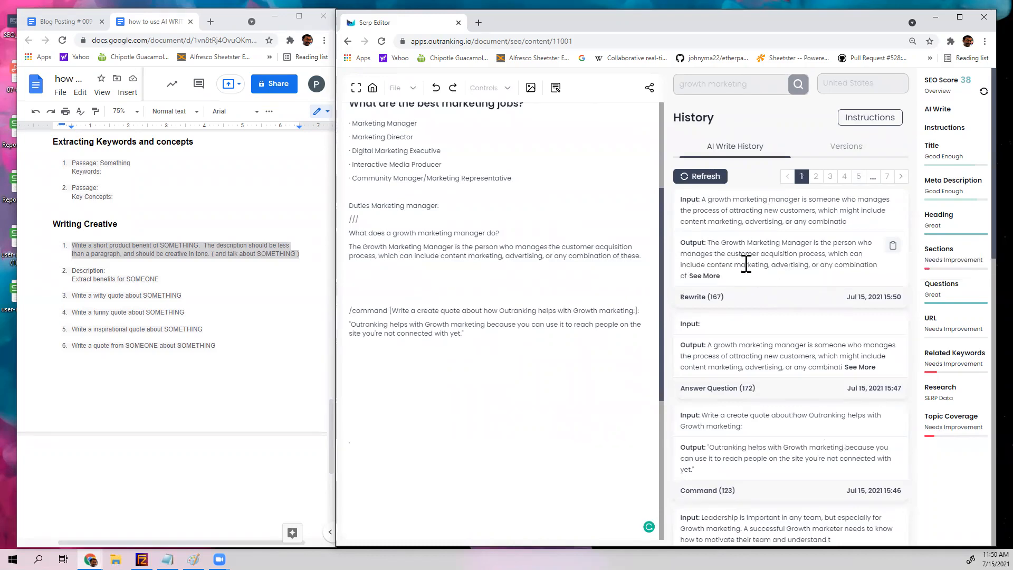
click(704, 276)
Step: Reopen the document's history, look through the AI Write entries and check the Versions list
click(414, 90)
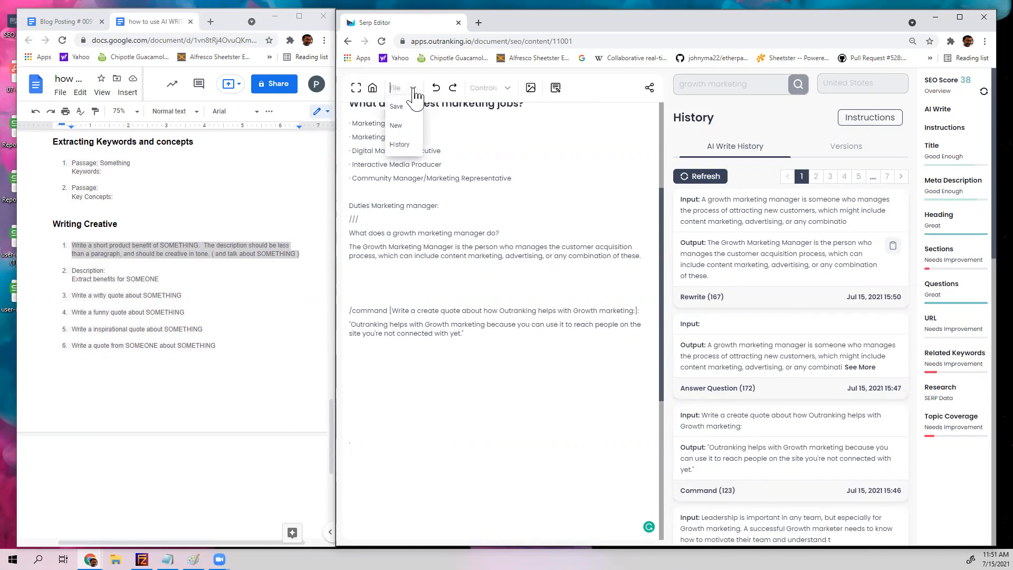
click(401, 146)
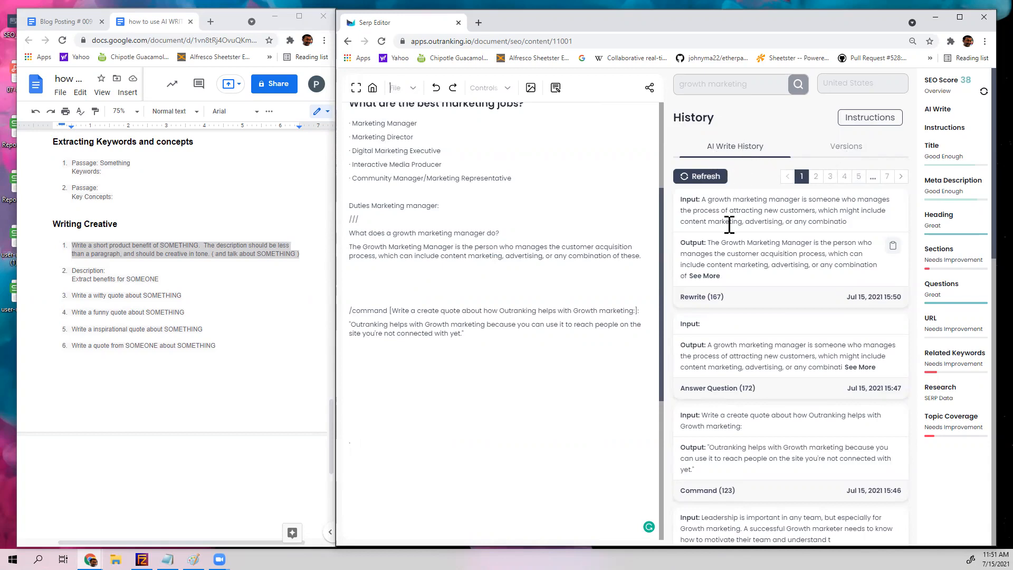
scroll(733, 268, down, 3)
scroll(732, 268, down, 2)
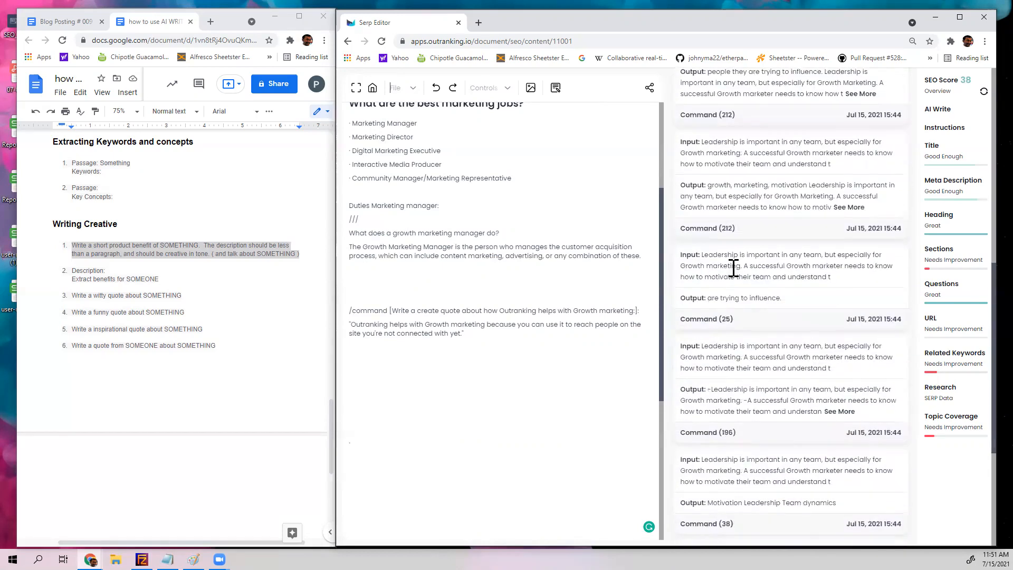
scroll(730, 296, up, 5)
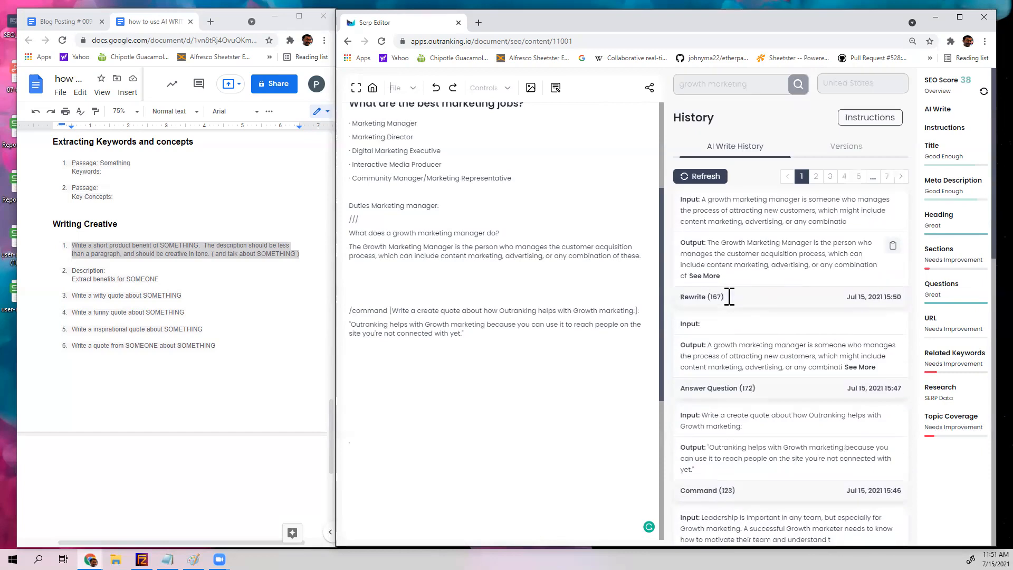
click(849, 153)
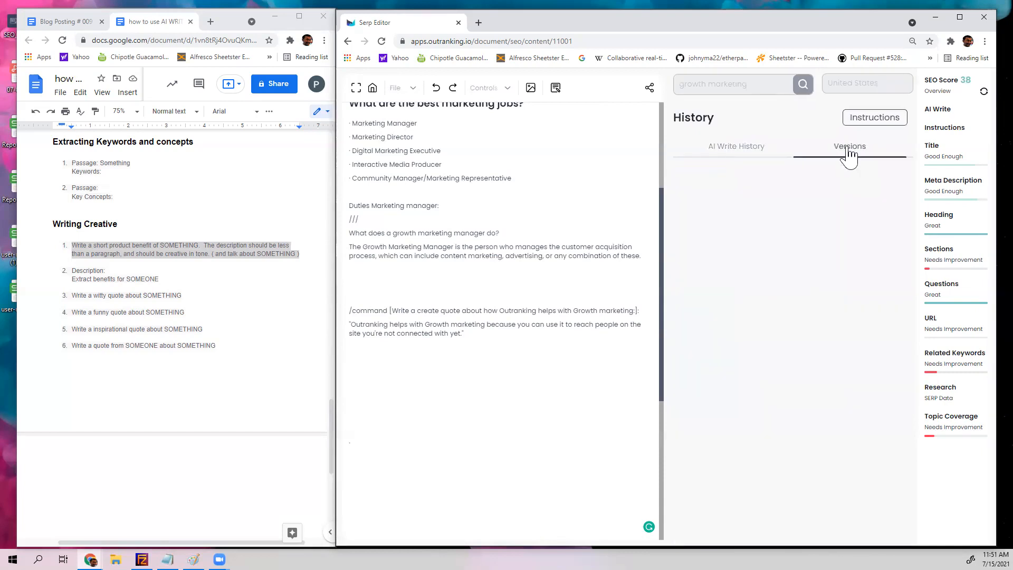
click(744, 154)
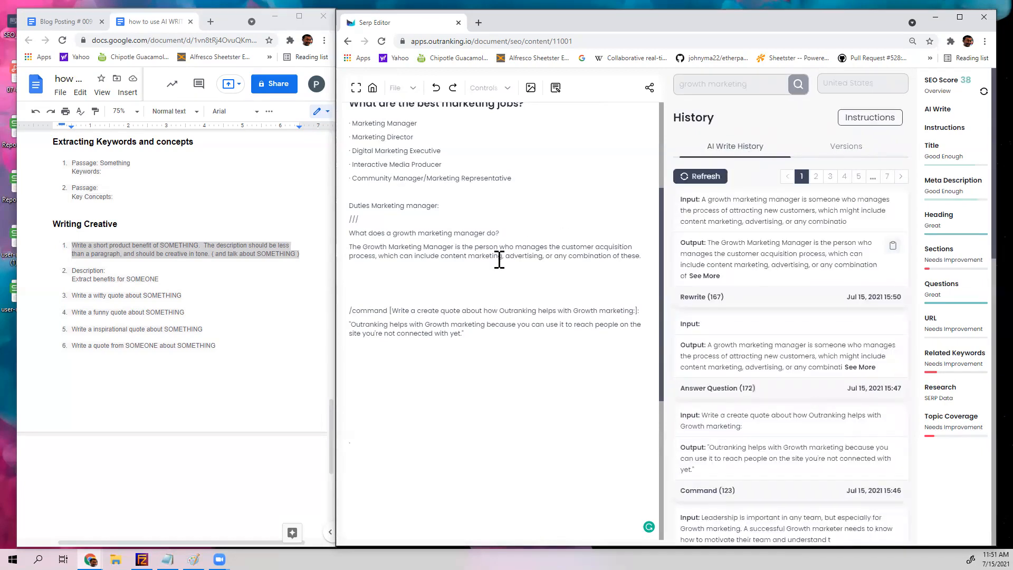
Step: Save the document and show its saved versions in the history
click(416, 89)
click(402, 118)
click(851, 151)
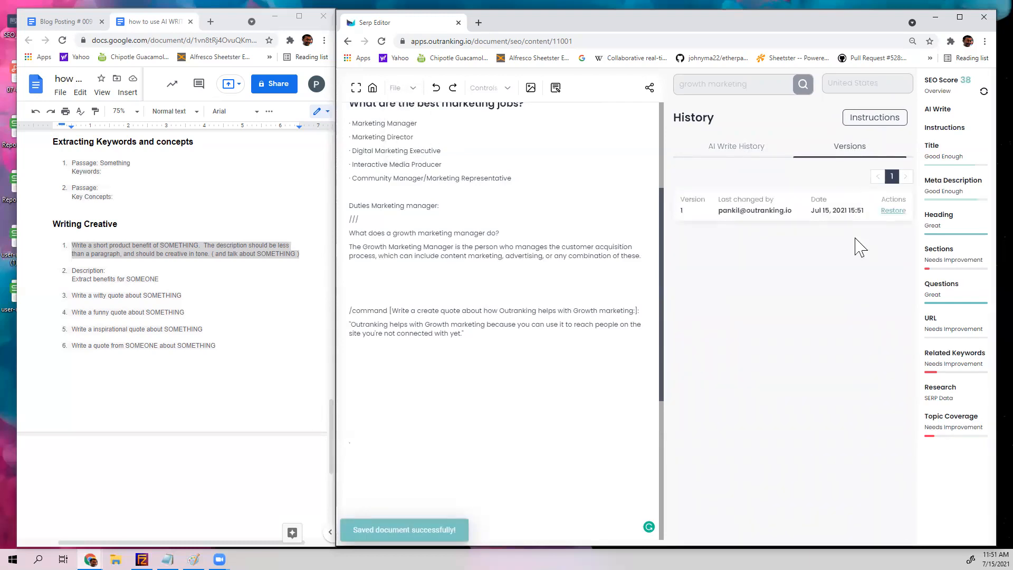